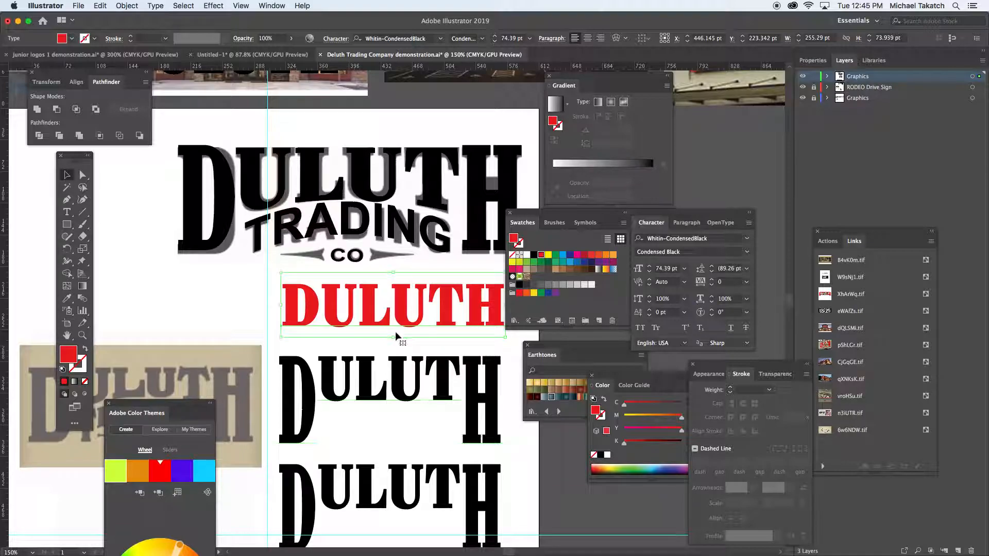
- Examine the Whitin-CondensedBlack font sample, the text's font setting and the reference logos on the artboard
left_click_drag(326, 435, 347, 184)
key("Tab")
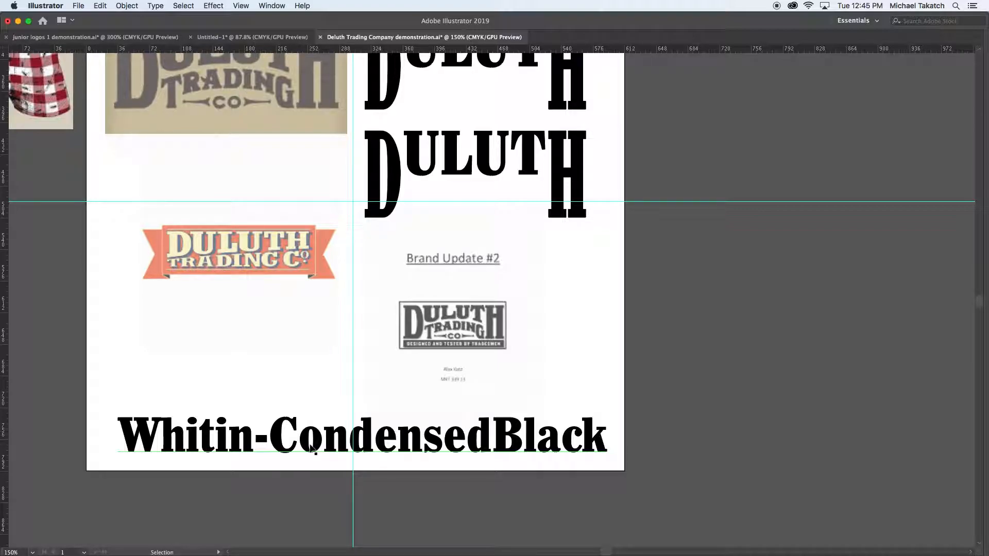
key("Tab")
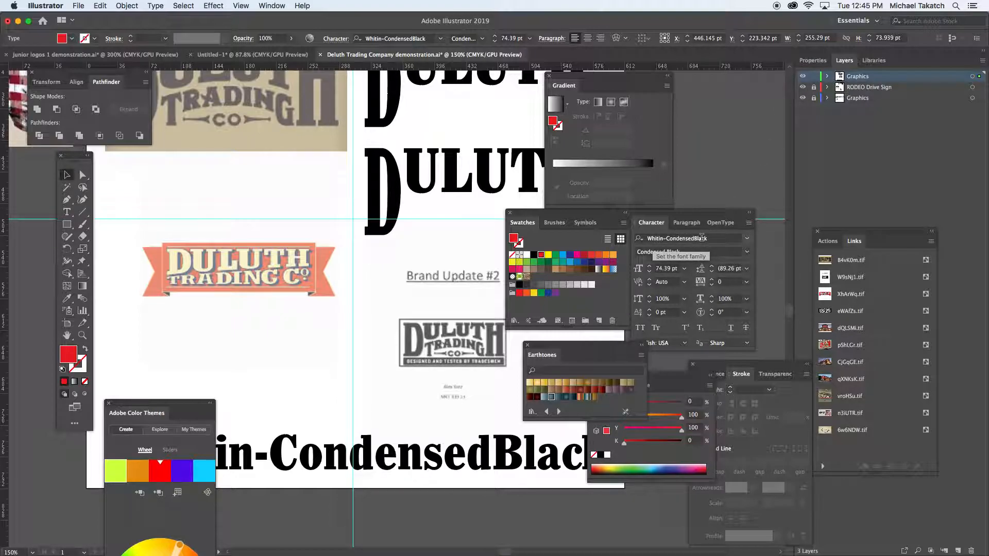
left_click(412, 254)
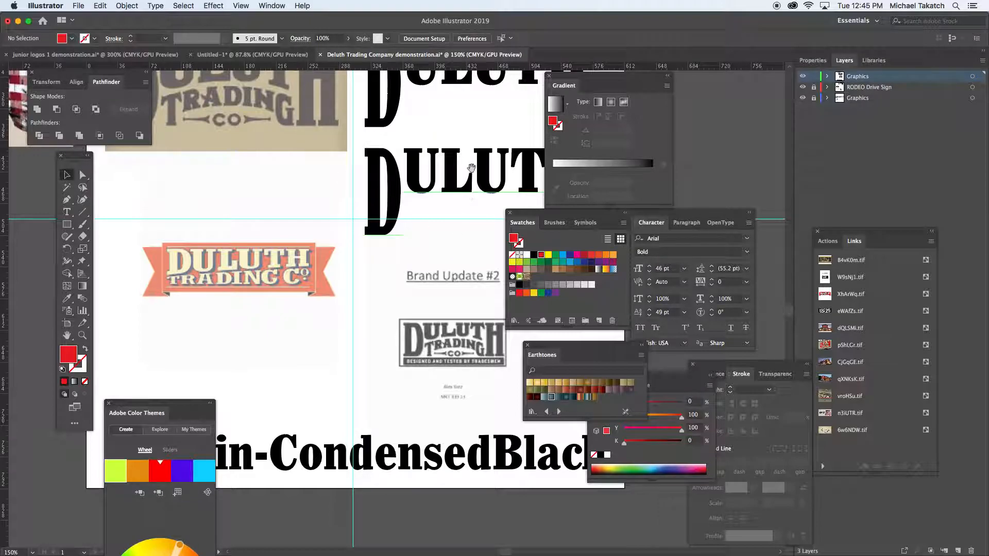
scroll(412, 255, "up", 6)
scroll(412, 254, "right", 4)
left_click_drag(355, 336, 367, 452)
left_click_drag(390, 270, 407, 288)
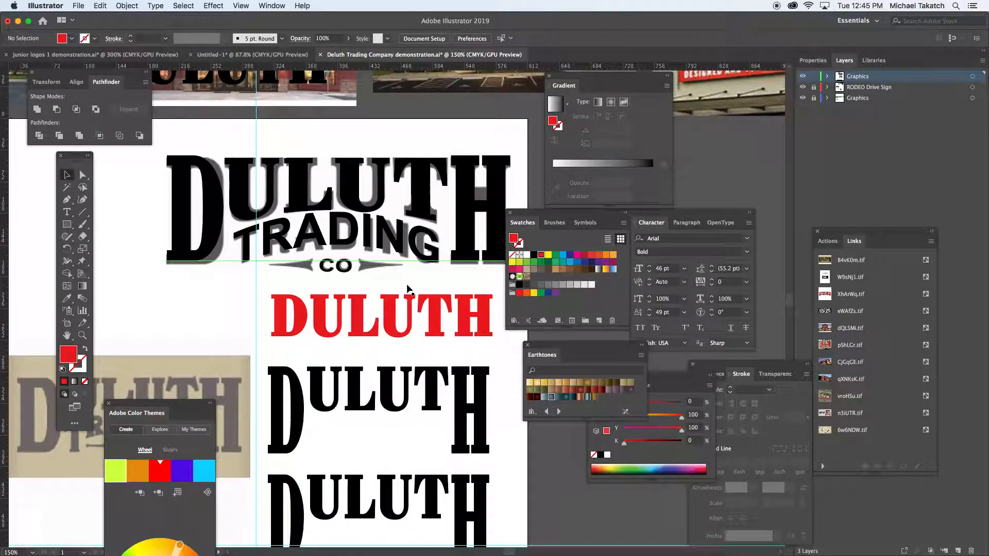
- Move the black lettering off the grey reference logo and align the red DULUTH text with the reference's upper-left corner
left_click(295, 171)
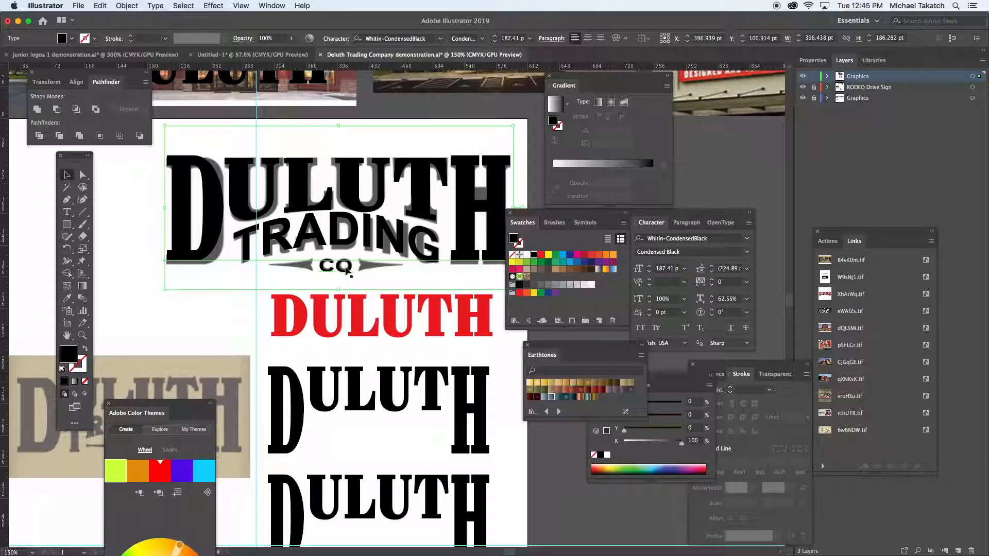
left_click_drag(141, 165, 133, 184)
left_click(318, 321)
left_click_drag(318, 320, 213, 184)
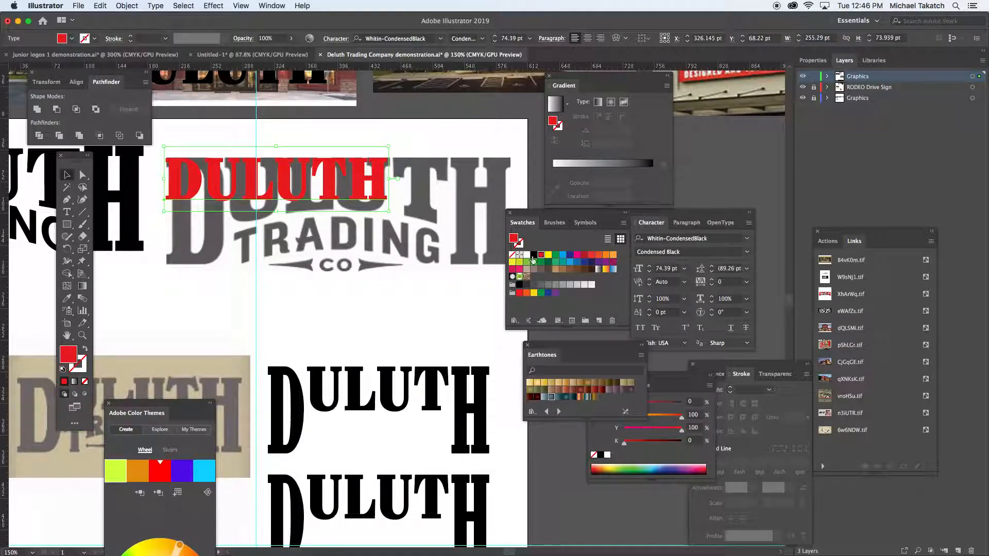
left_click(548, 255)
left_click(541, 256)
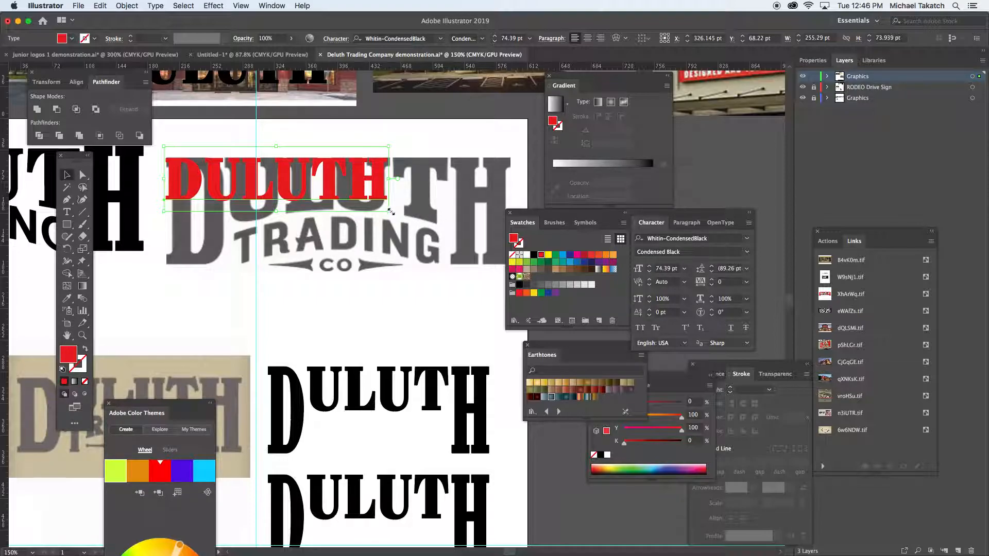
left_click_drag(388, 211, 516, 316)
left_click_drag(428, 269, 427, 249)
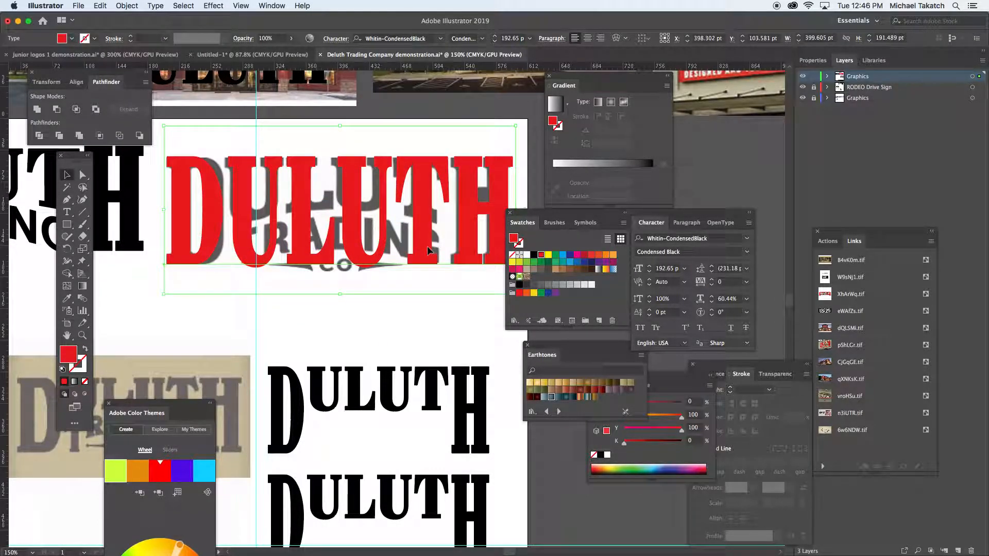
key("shift+x")
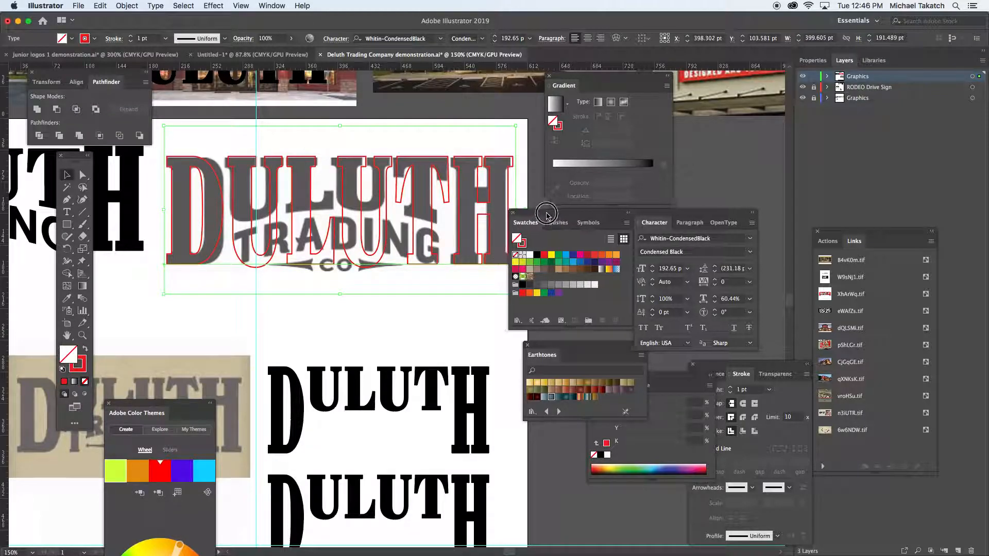
left_click_drag(542, 219, 562, 237)
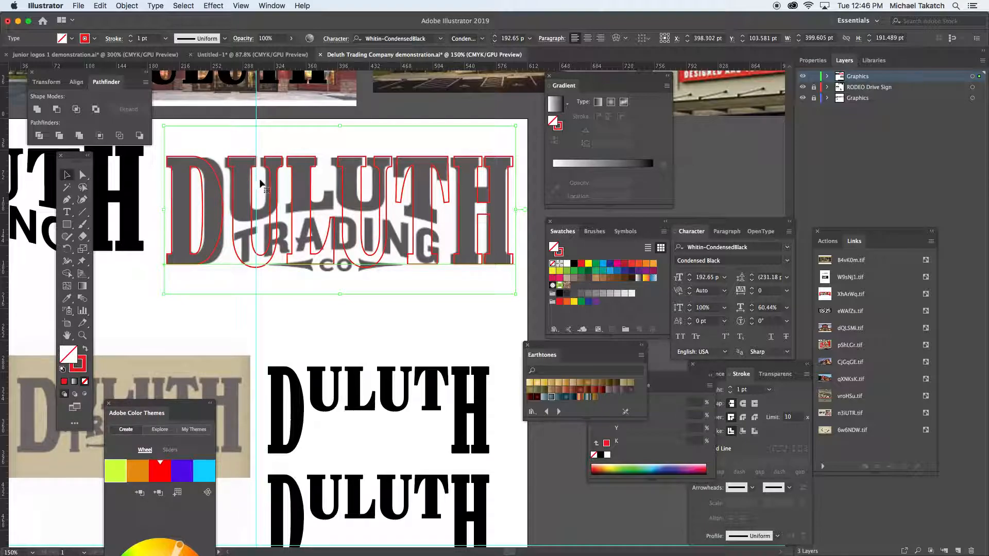
key("ctrl+z")
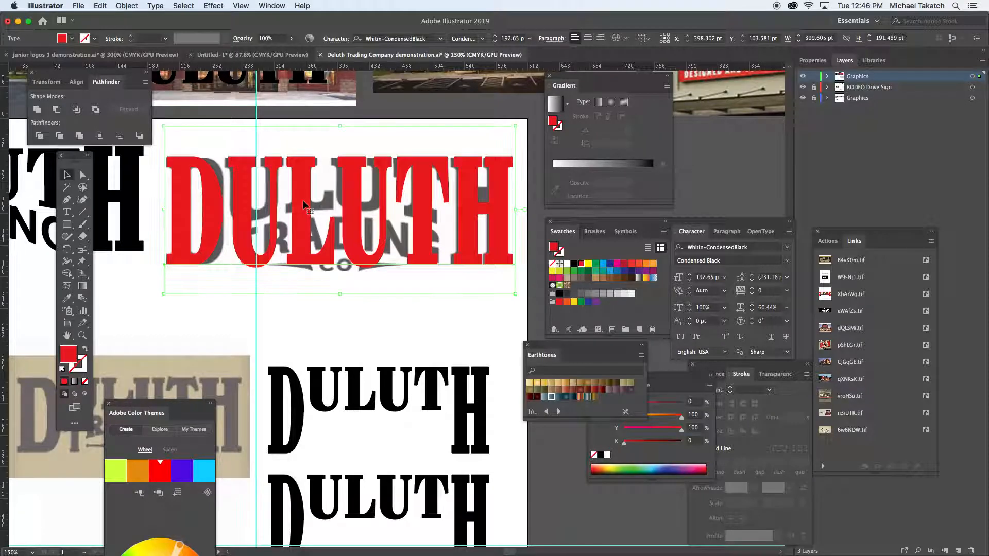
key("ctrl+z")
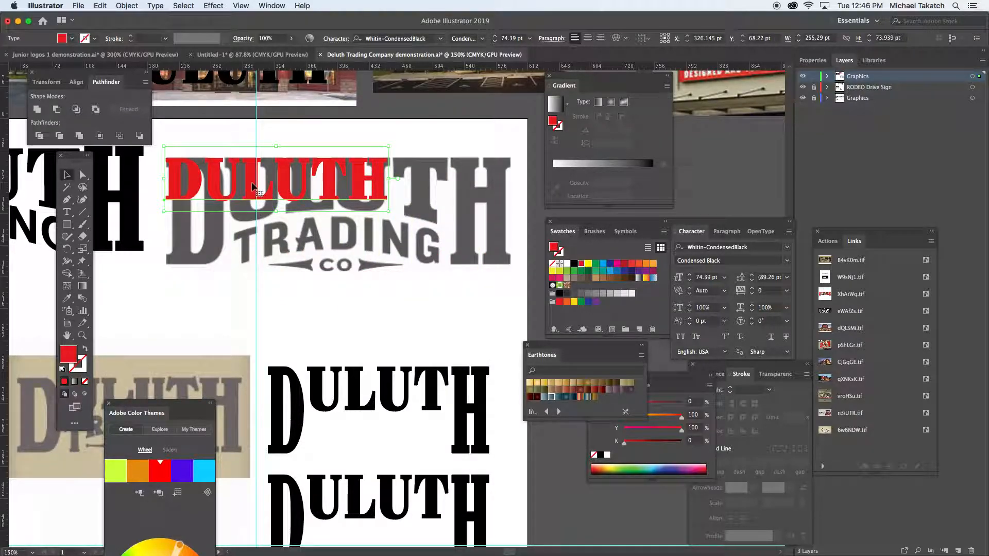
- Duplicate the red DULUTH text above the logo and stretch the original to about 394 × 190 pt over the reference lettering
left_click_drag(257, 189, 305, 116)
left_click(289, 178)
left_click_drag(388, 213, 515, 315)
left_click_drag(493, 273, 494, 254)
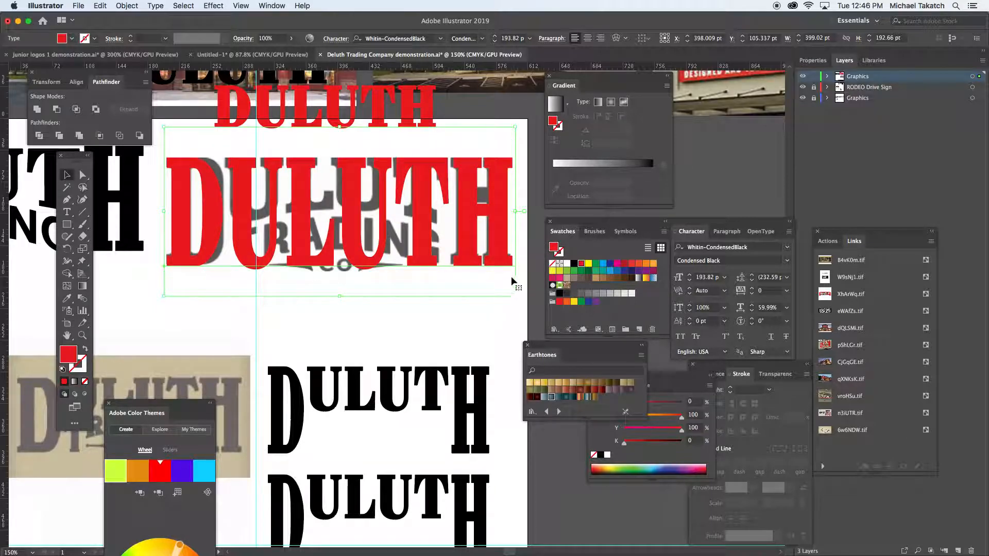
key("shift+x")
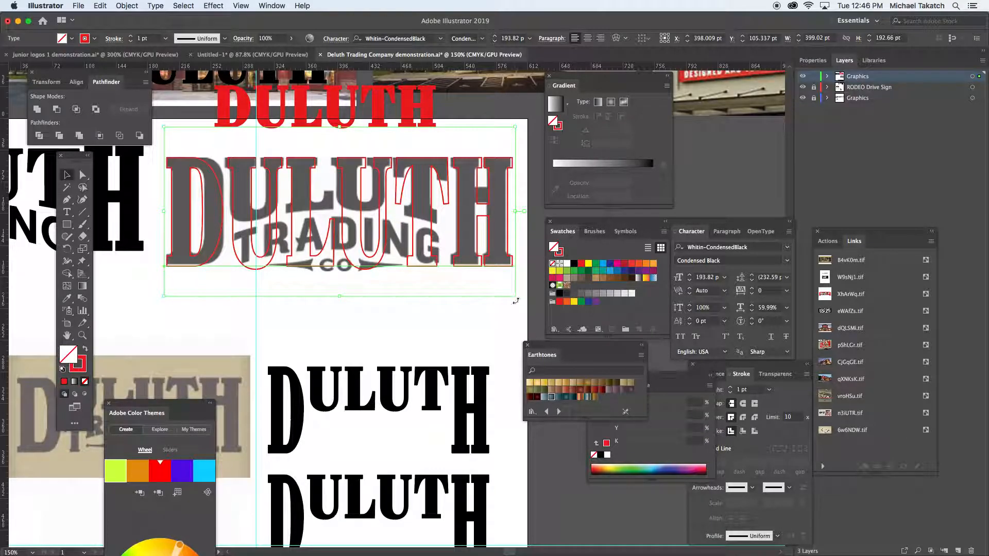
left_click_drag(513, 293, 513, 297)
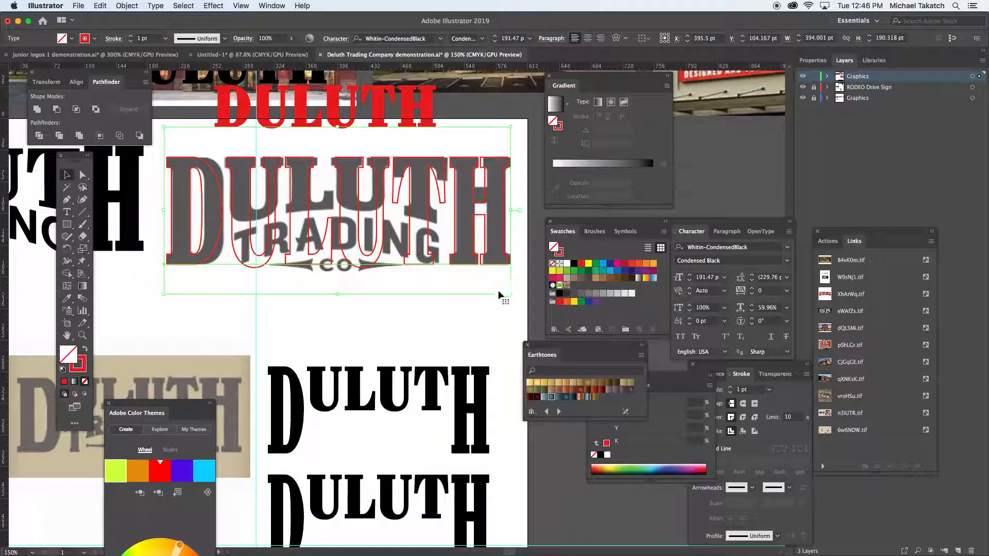
key("shift+x")
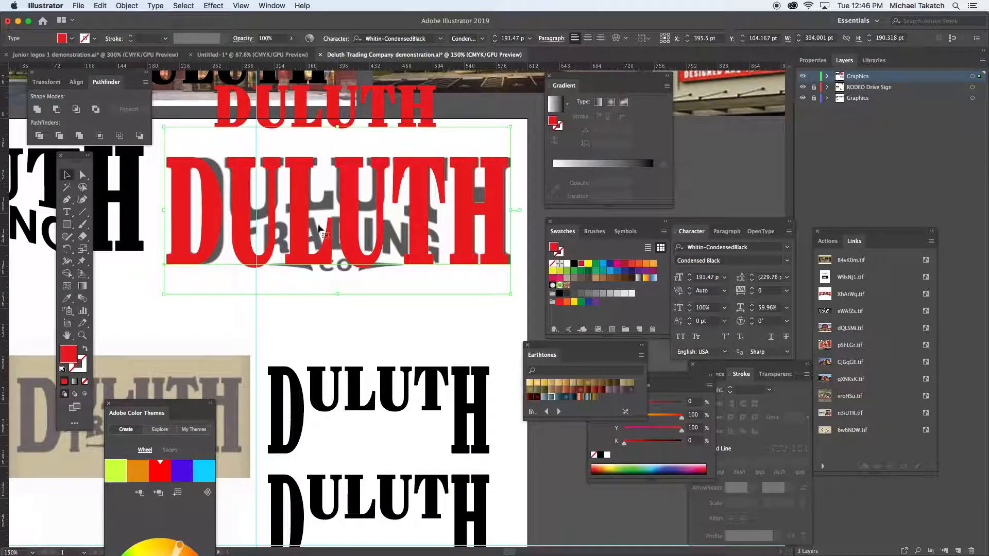
- Replace the letters ULUT in the large red text with spaces and kern to -100 so the H sits on the reference H
left_click(67, 211)
left_click_drag(226, 190, 429, 204)
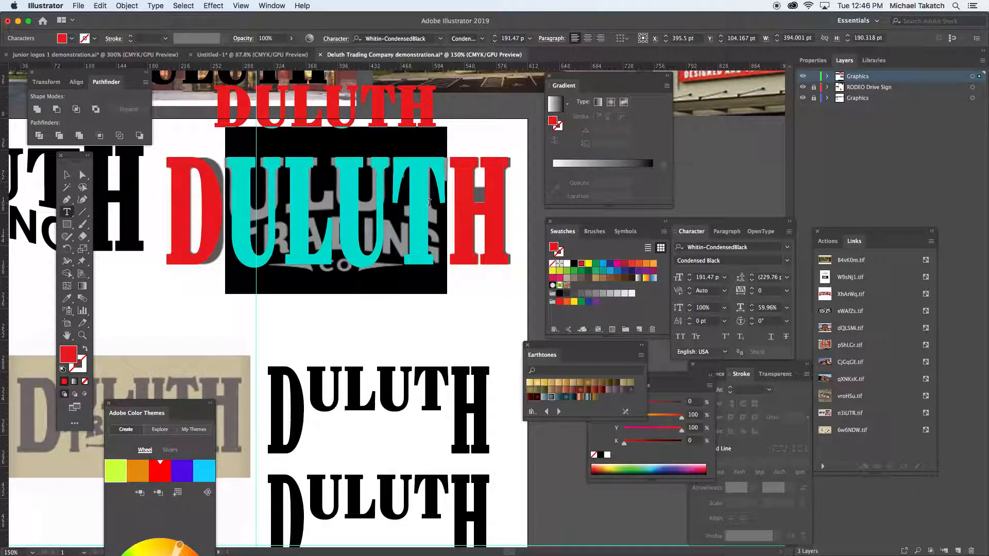
key("BackSpace")
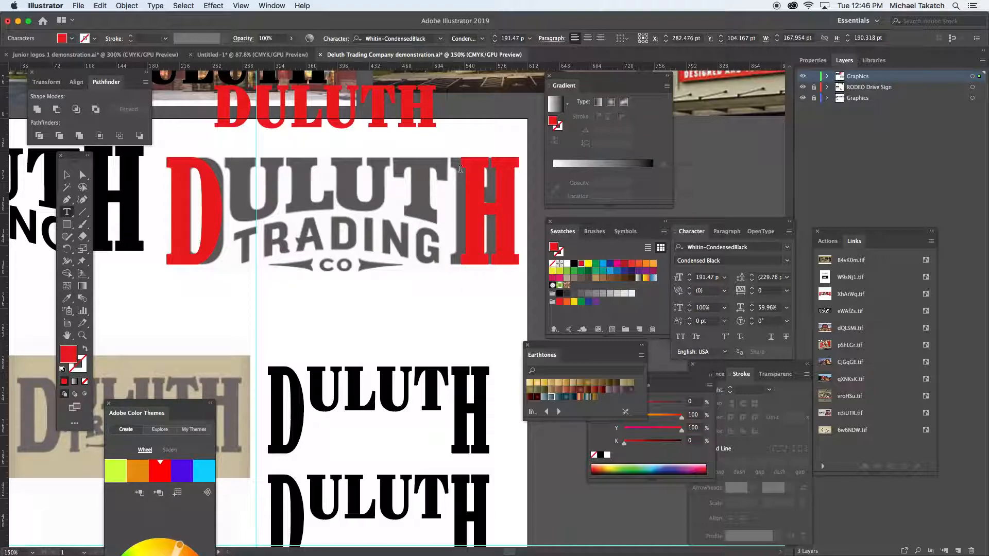
key("alt+Left")
key("alt+Left")
key("alt+Left")
key("alt+Left")
key("alt+Left")
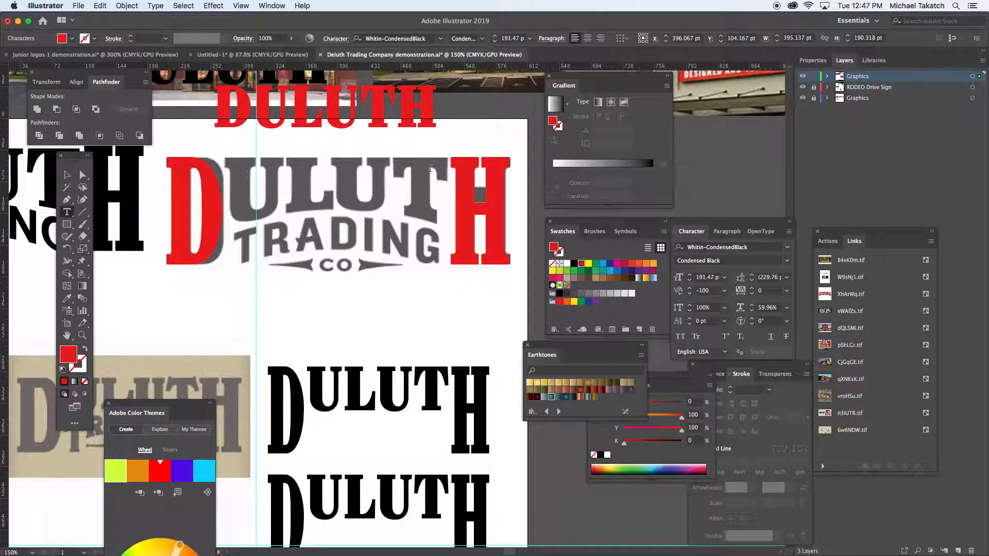
key("Escape")
- Copy the small red DULUTH text below the logo and delete its D and H, leaving ULUT
left_click(302, 104)
left_click_drag(302, 103, 305, 311)
double_click(268, 304)
key("shift+Left")
key("BackSpace")
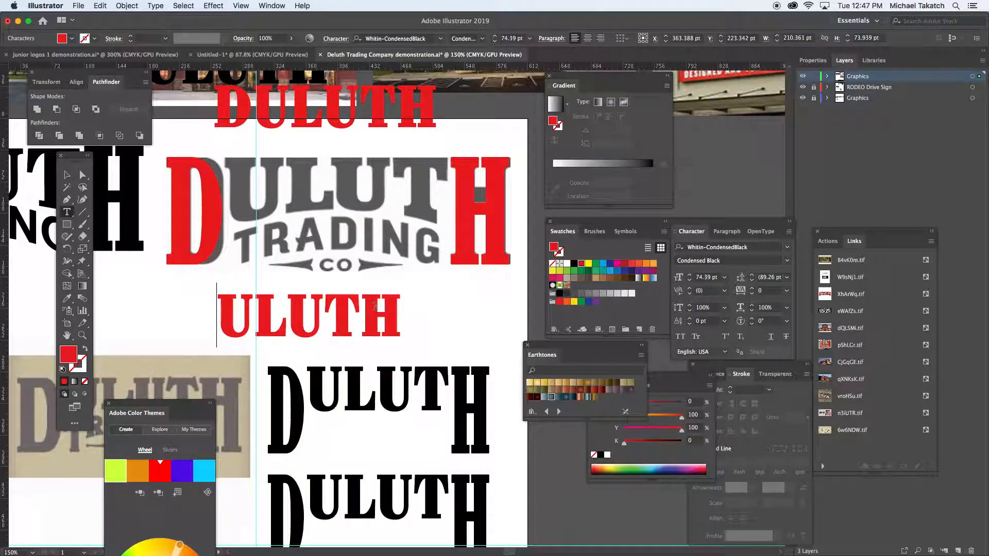
left_click_drag(361, 308, 390, 306)
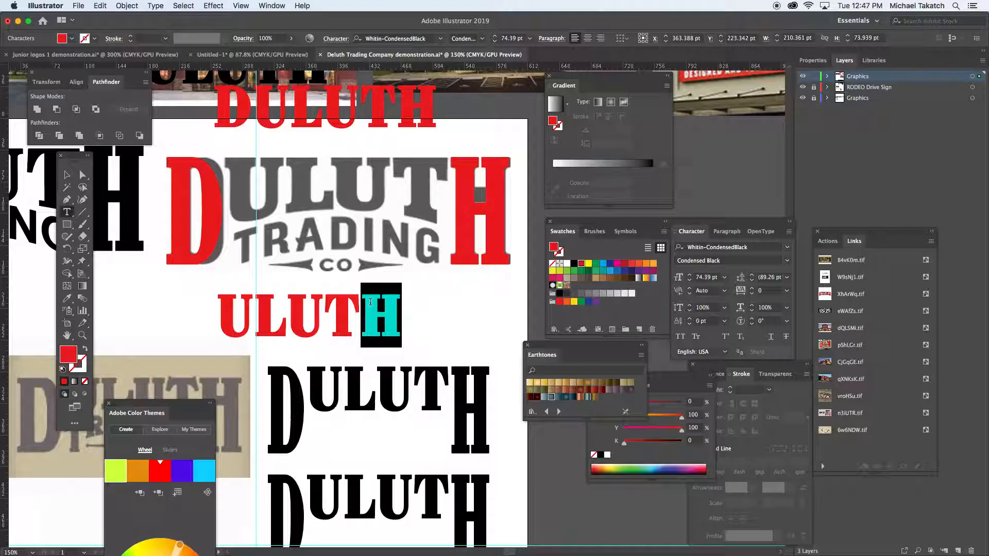
key("BackSpace")
key("Escape")
- Place the red ULUT text between the large D and H and scale it to about 254 × 86 pt
left_click(170, 295)
left_click_drag(264, 311, 270, 175)
left_click_drag(366, 215, 448, 224)
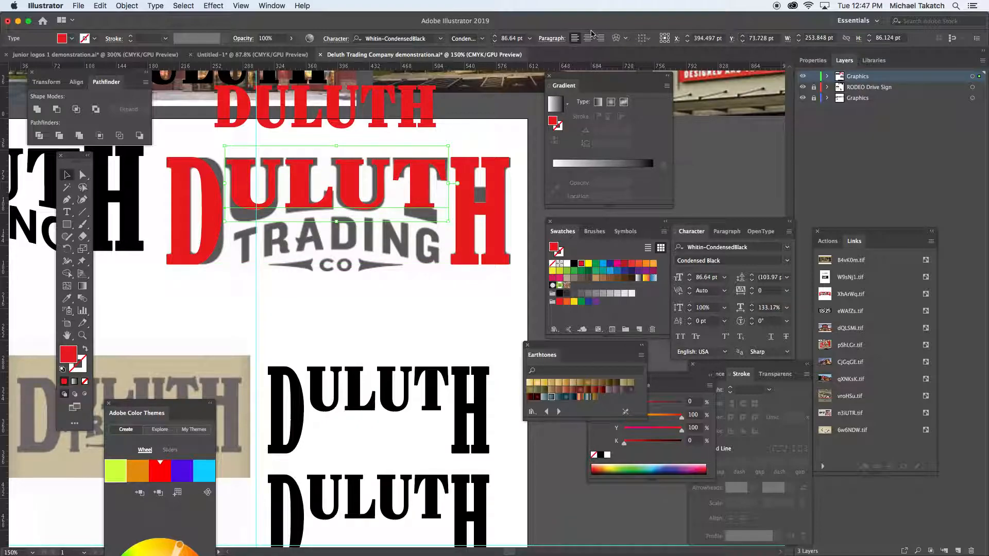
- Apply a horizontal Arc Lower envelope warp with a -15% bend to ULUT and stretch it to about 75 pt high over the reference
left_click(273, 6)
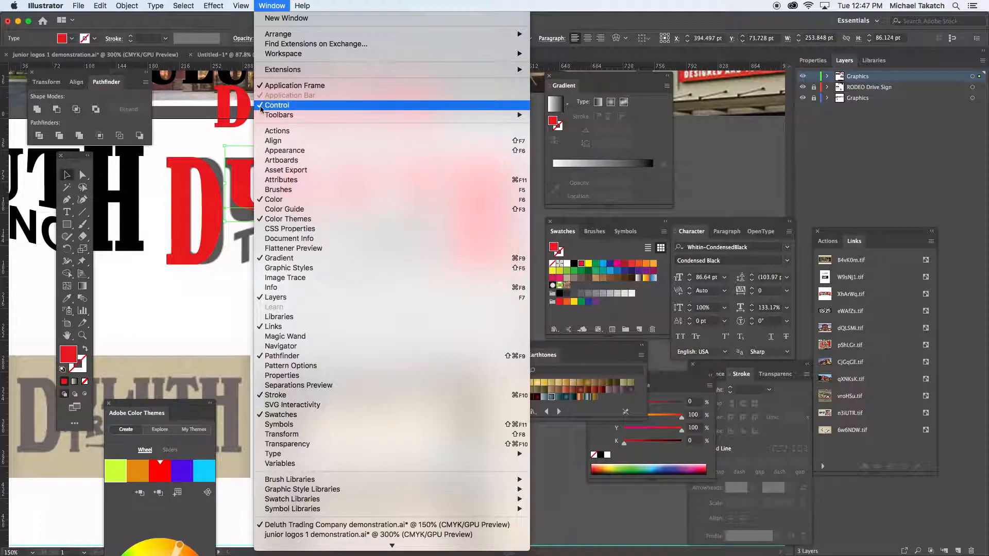
left_click(201, 129)
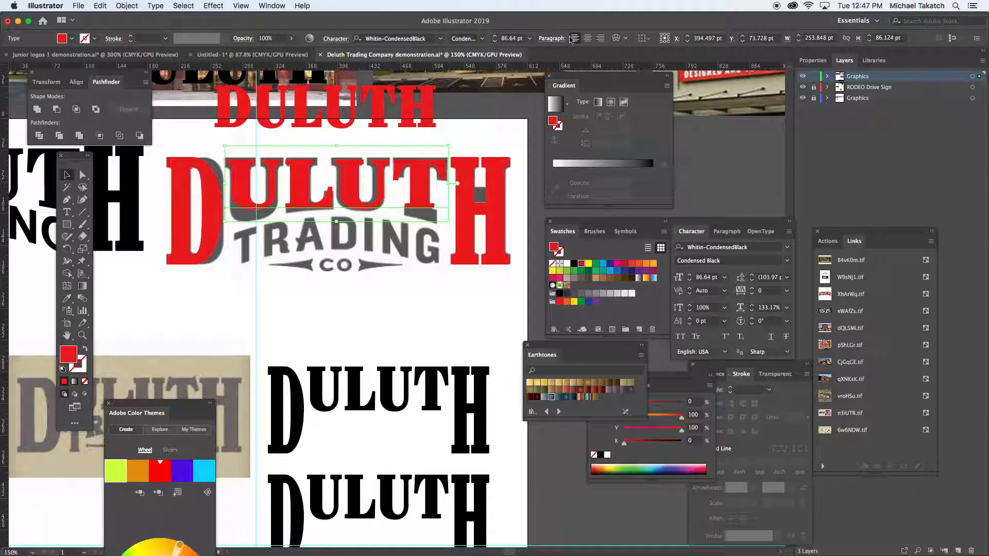
left_click(617, 39)
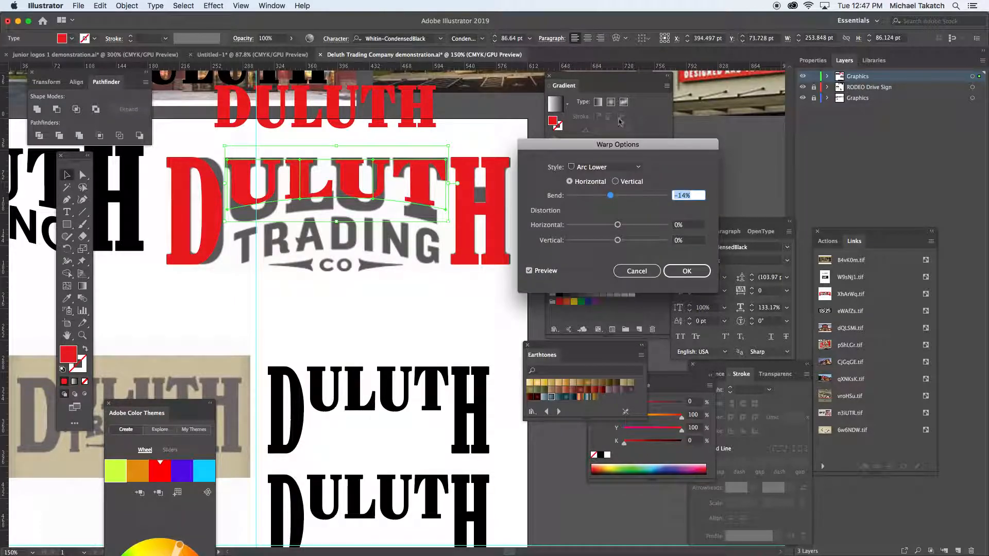
left_click_drag(590, 146, 561, 132)
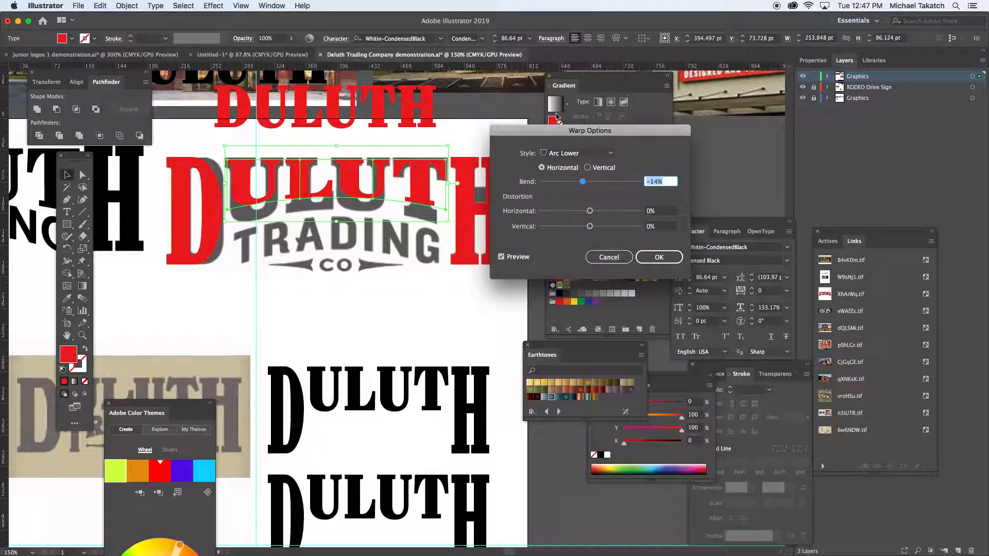
left_click(611, 153)
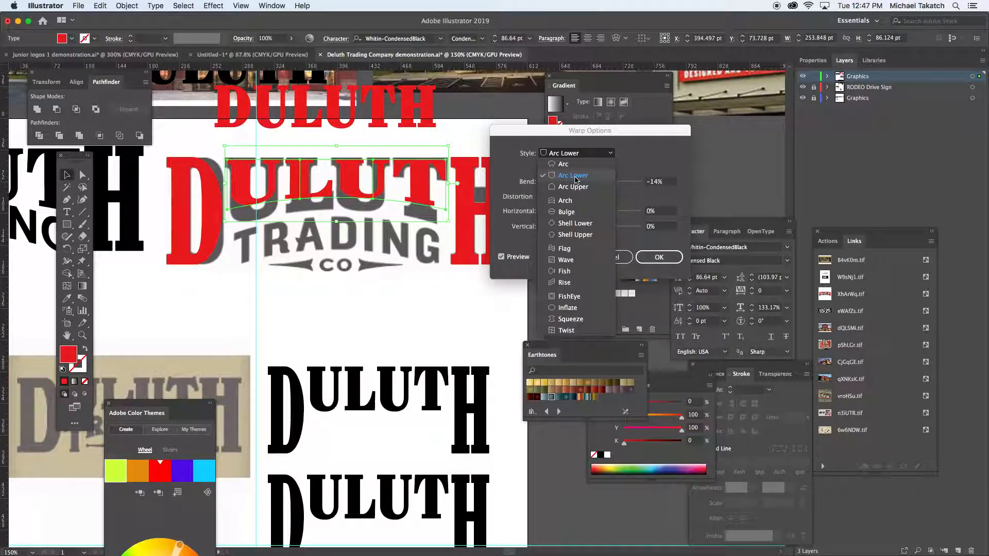
left_click(627, 147)
left_click(670, 186)
double_click(649, 181)
key("Down")
left_click(657, 260)
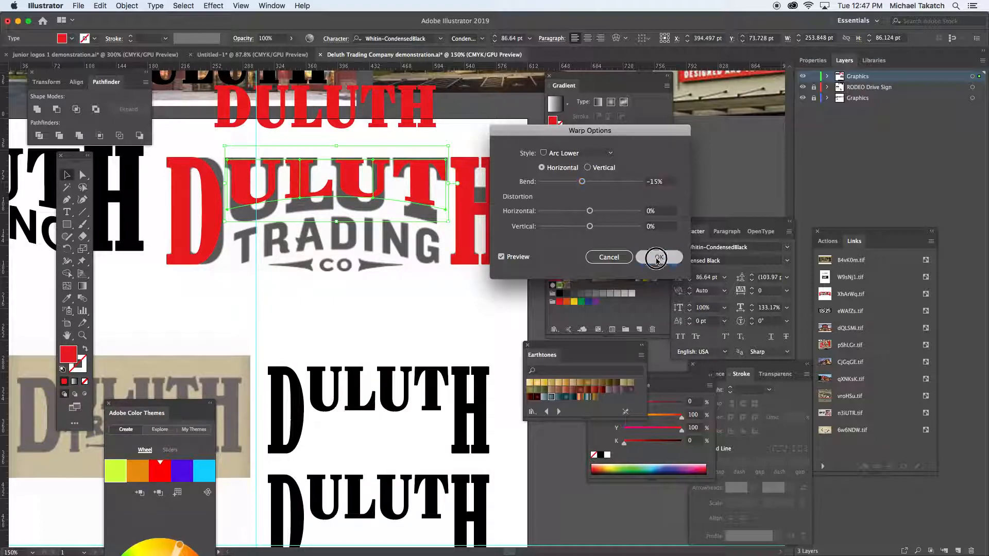
left_click_drag(338, 209, 340, 225)
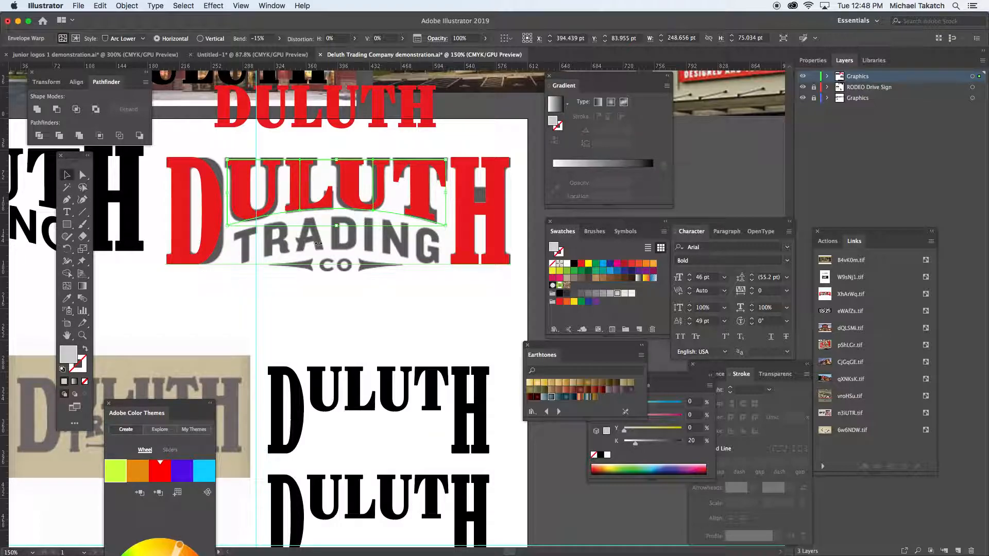
left_click(235, 294)
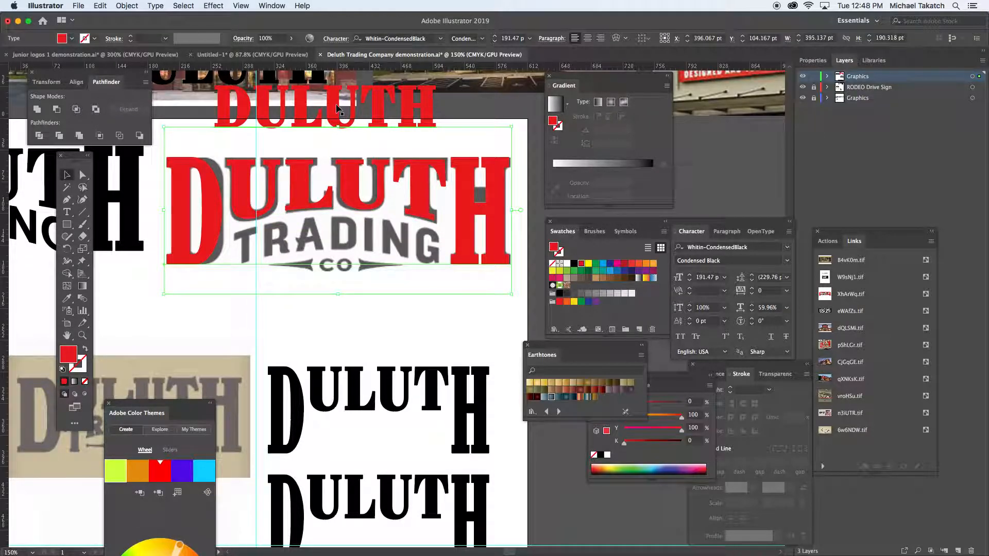
- Copy the small red DULUTH text below the logo again and replace its wording with TADING in capitals
left_click_drag(337, 108, 345, 316)
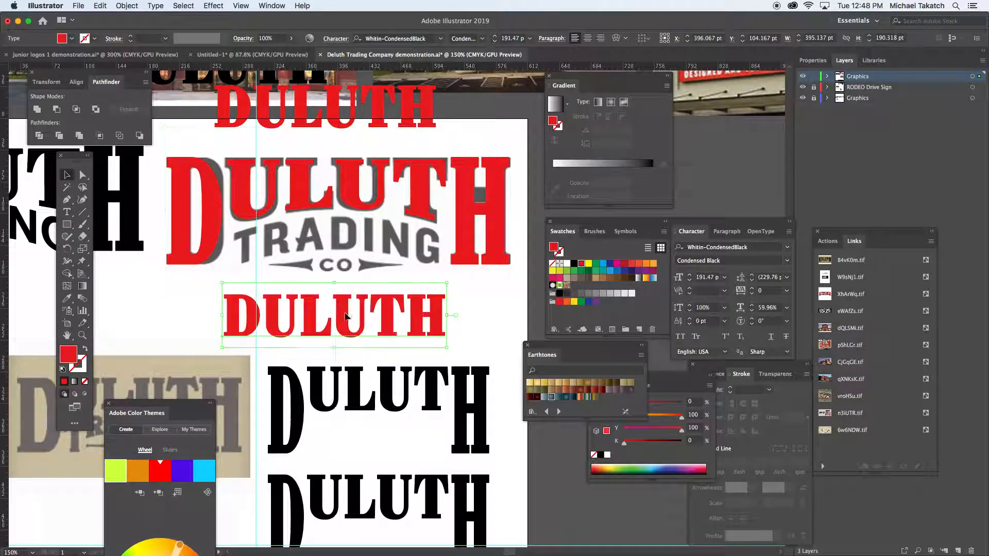
key("t")
left_click_drag(225, 303, 464, 316)
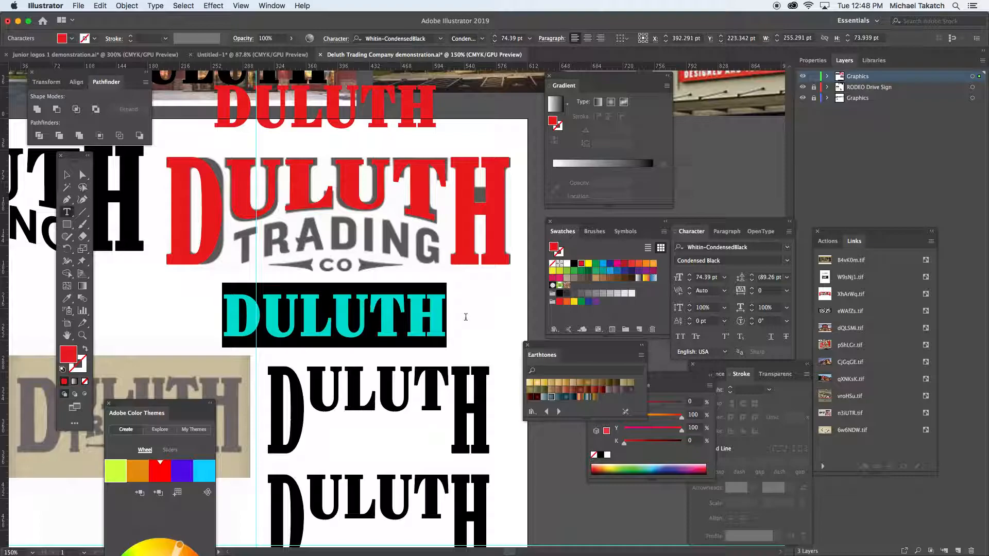
type("trad")
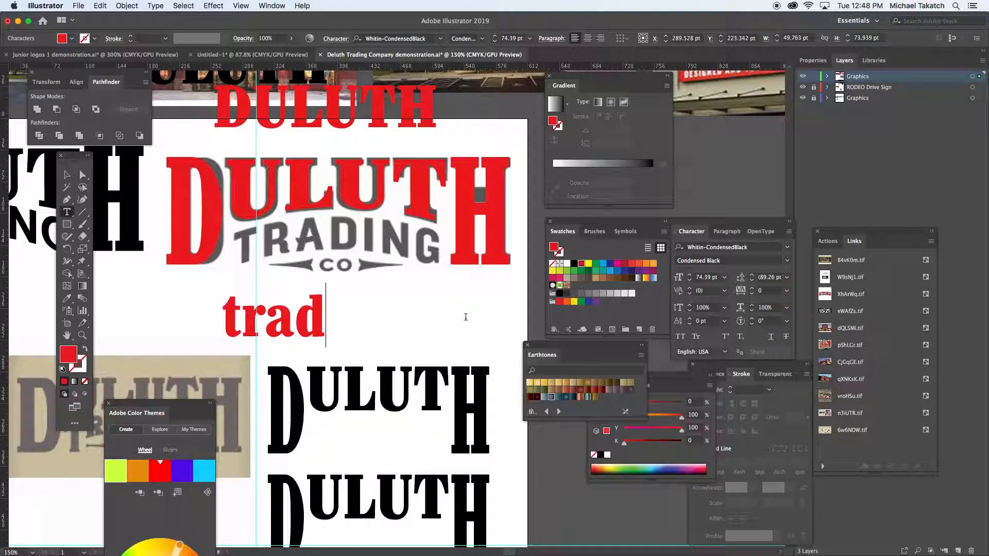
key("BackSpace")
key("BackSpace")
key("BackSpace")
key("BackSpace")
type("TAD")
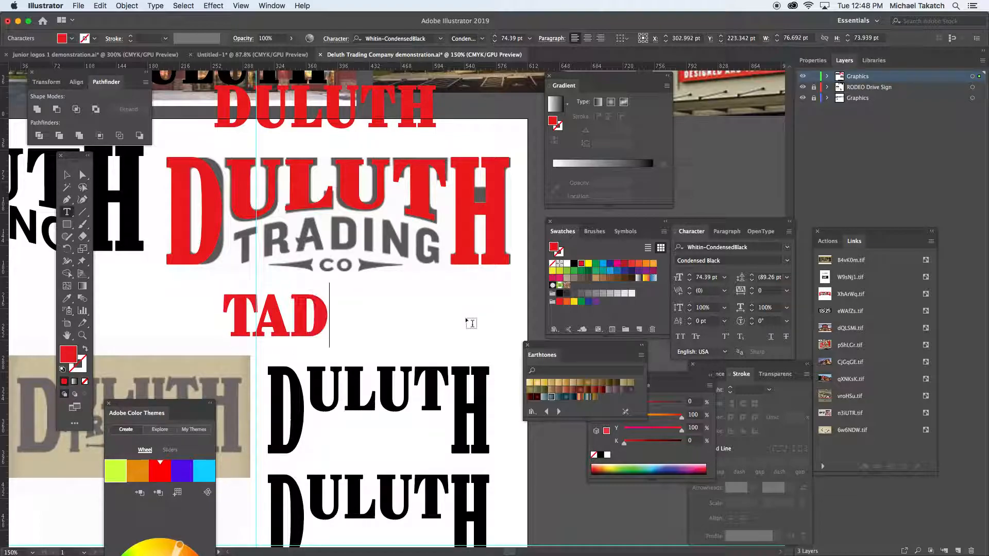
type("ING")
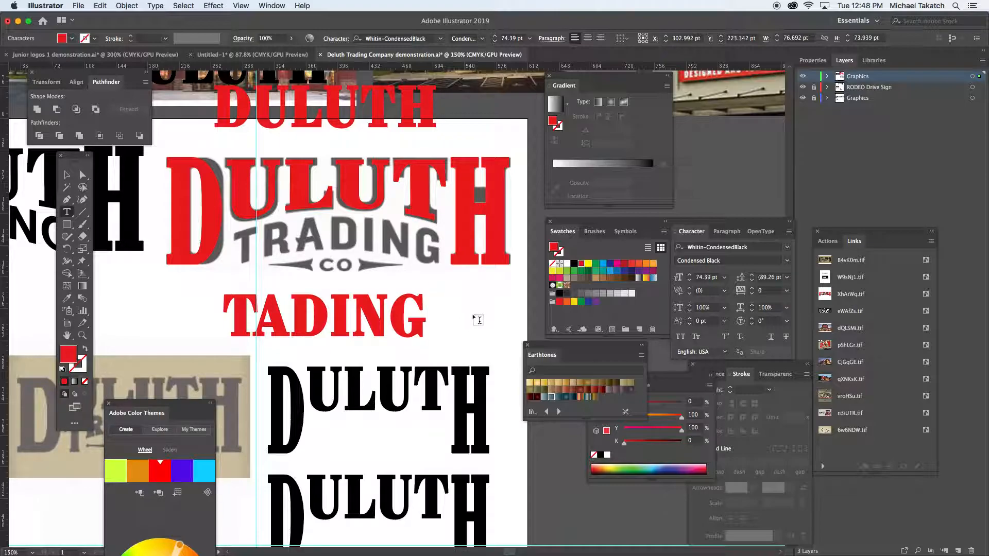
- Insert the missing R so the red TADING text below the logo reads TRADING
key("Left")
key("Left")
key("Left")
key("Left")
key("Left")
type("R")
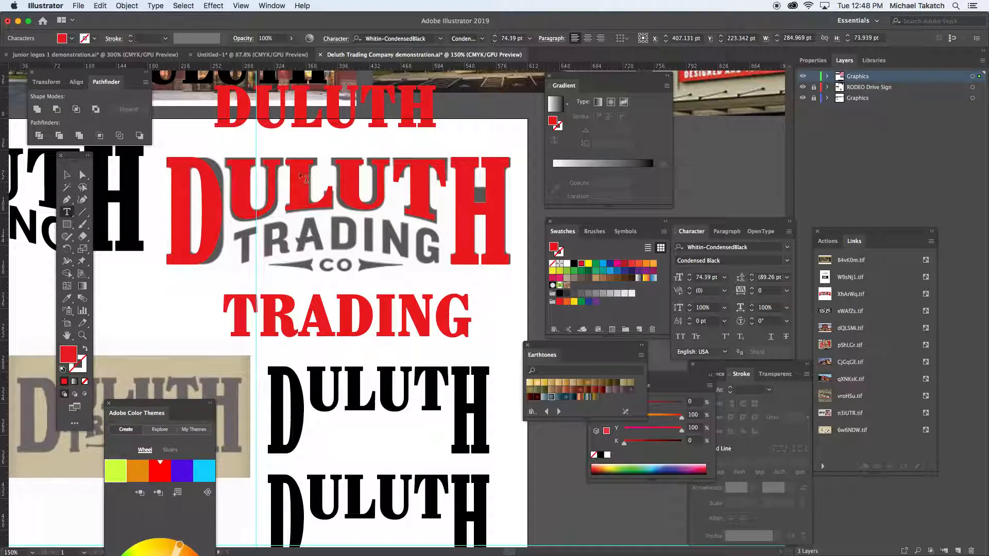
left_click(66, 174)
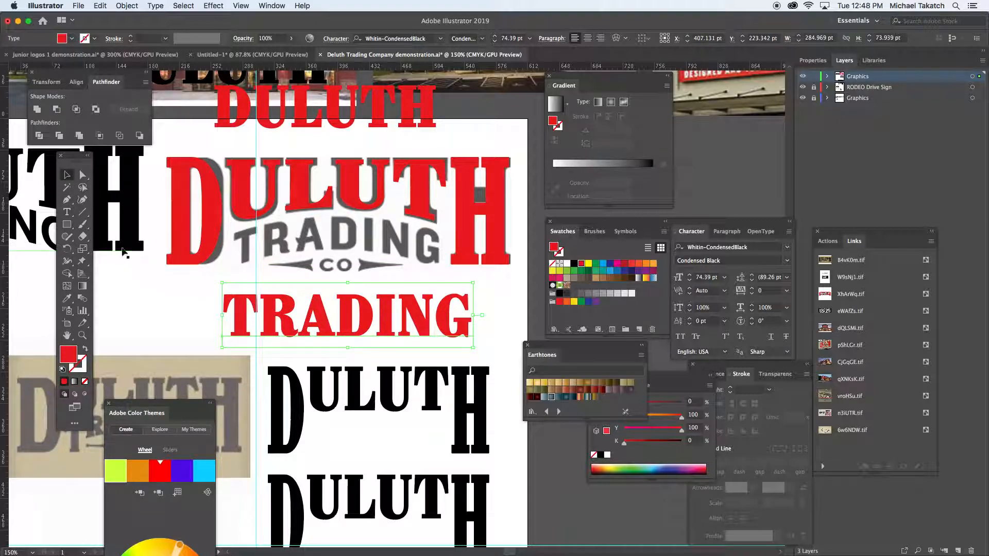
- Compare the black logo's font, set the red TRADING text in Arial Bold, and scale it to about 223 × 61 pt over the grey TRADING
left_click(37, 234)
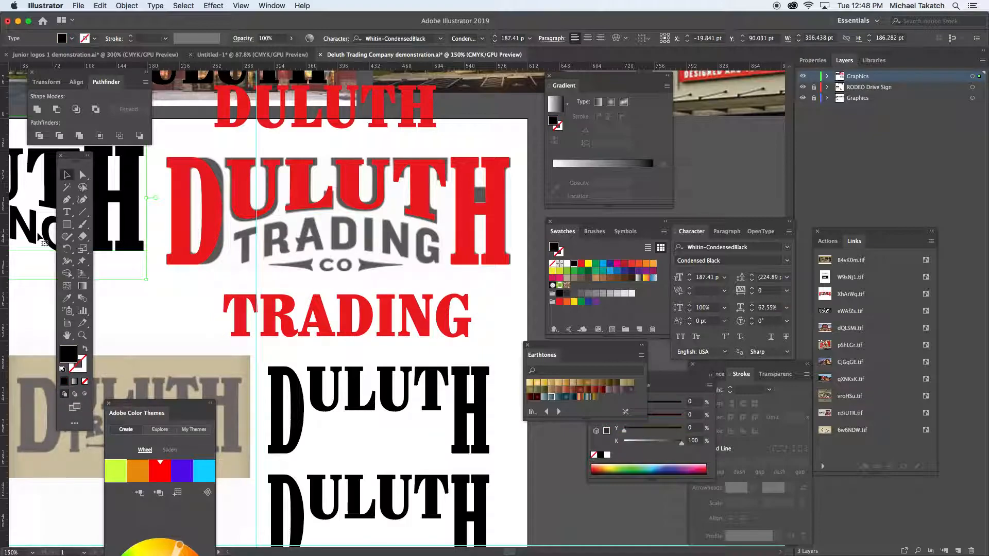
left_click(370, 317)
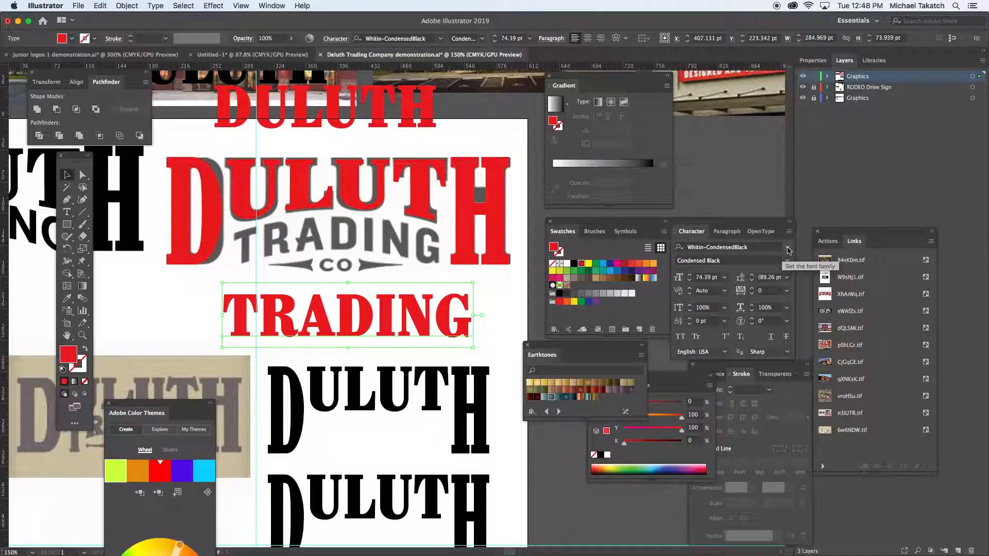
double_click(29, 233)
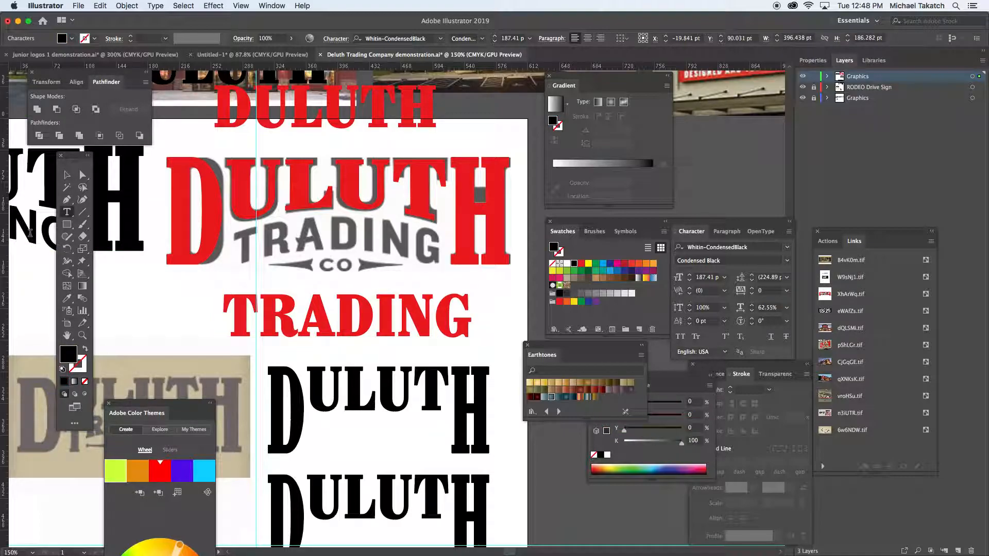
key("ctrl+a")
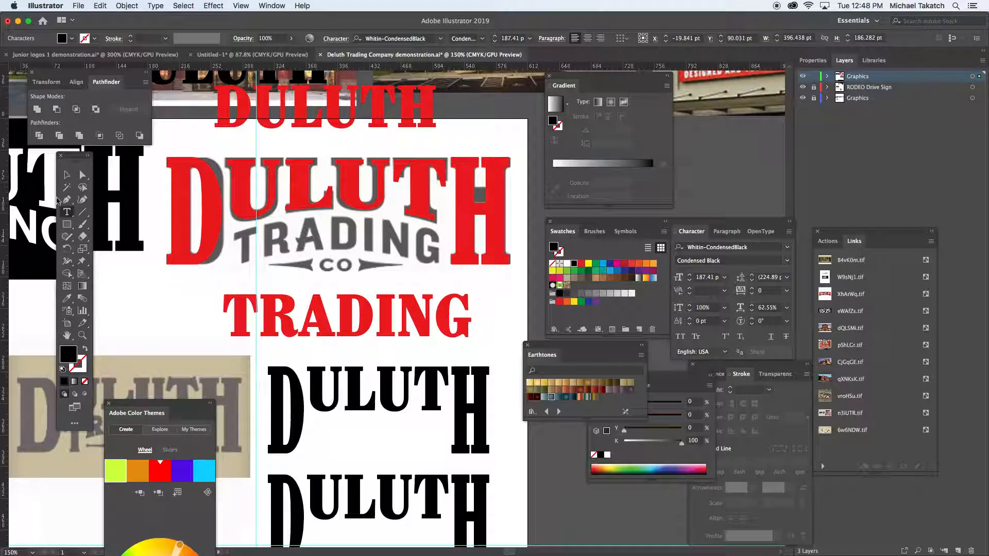
left_click(67, 175)
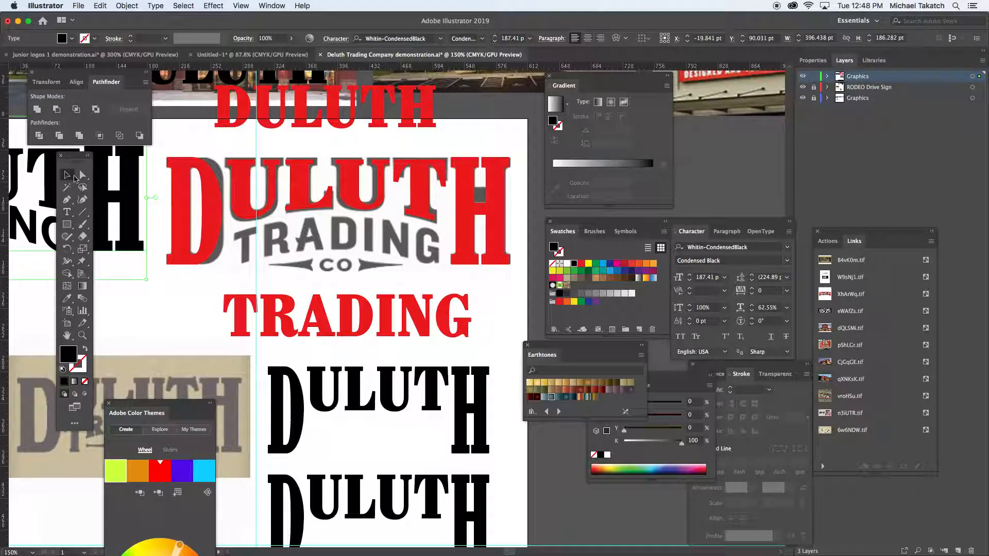
left_click(280, 315)
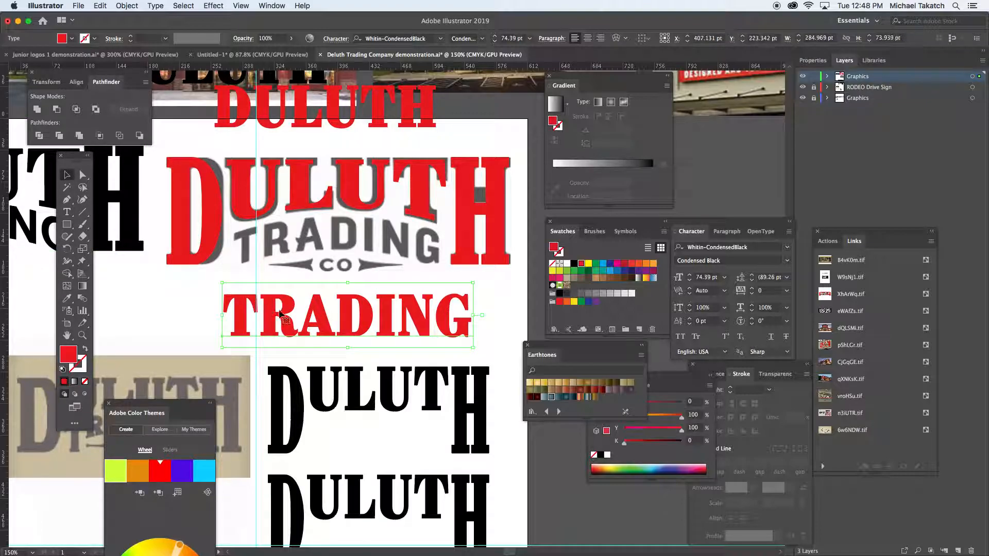
left_click(788, 249)
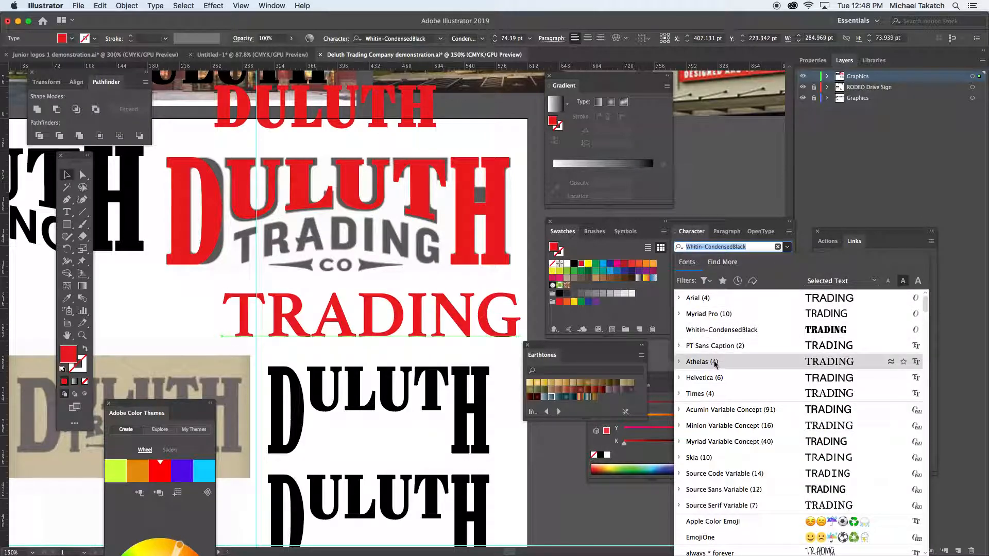
left_click(708, 303)
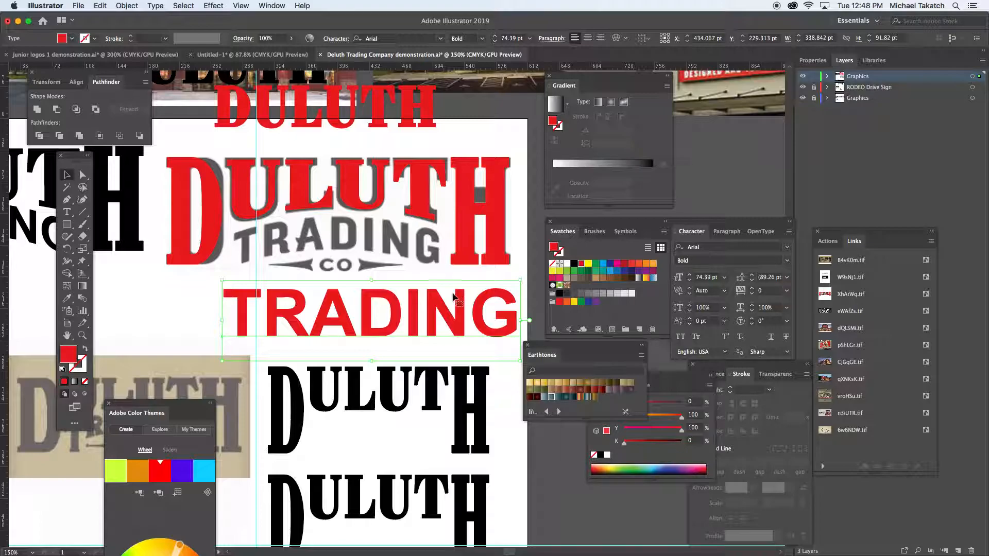
left_click_drag(521, 281, 407, 252)
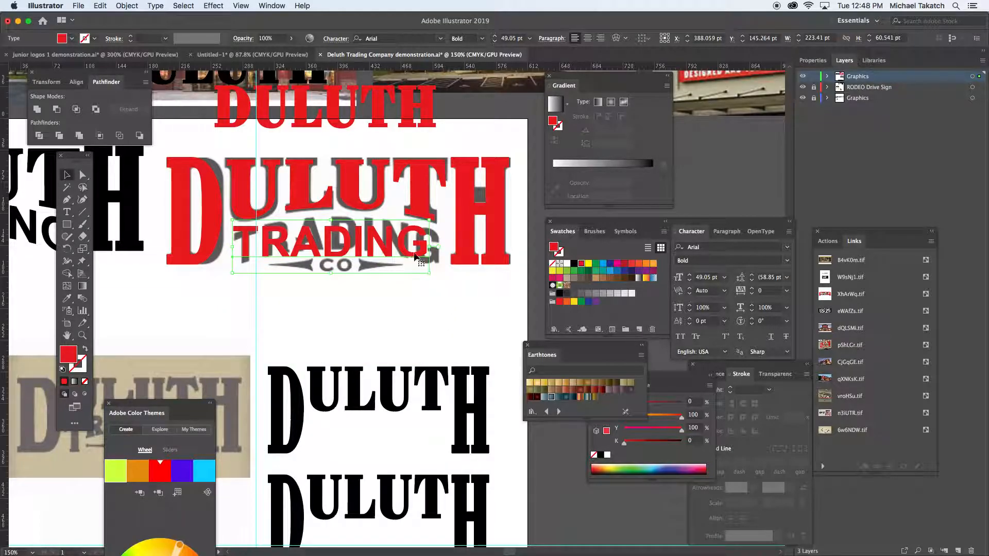
- Apply a horizontal Arc envelope warp with a 20% bend to TRADING and move it below the logo
left_click(618, 40)
left_click(572, 153)
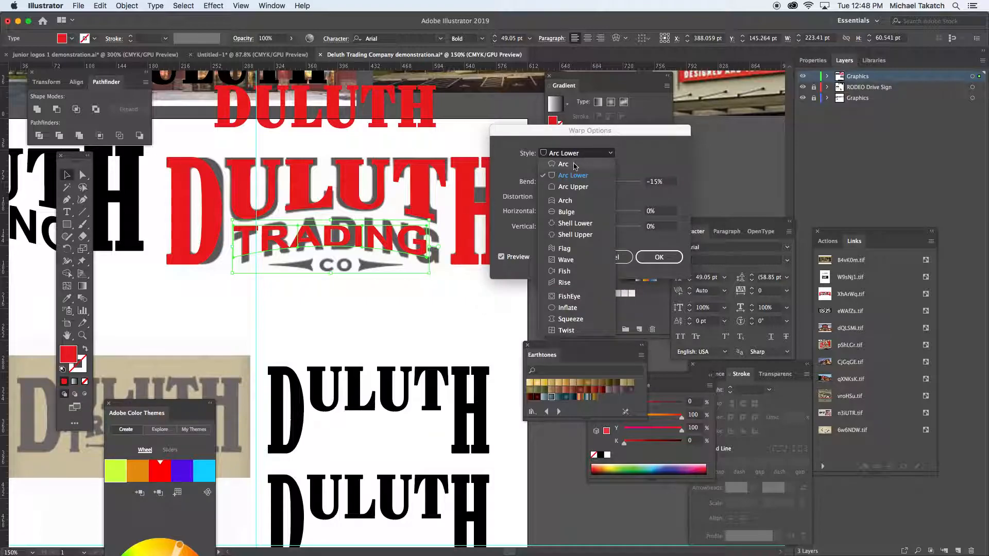
left_click(575, 165)
left_click(668, 182)
key("Up")
key("Up")
key("Up")
key("Up")
key("Up")
key("Up")
key("Up")
key("Up")
key("Up")
key("Up")
key("Up")
key("Up")
key("Up")
key("Up")
key("Up")
key("Up")
key("Up")
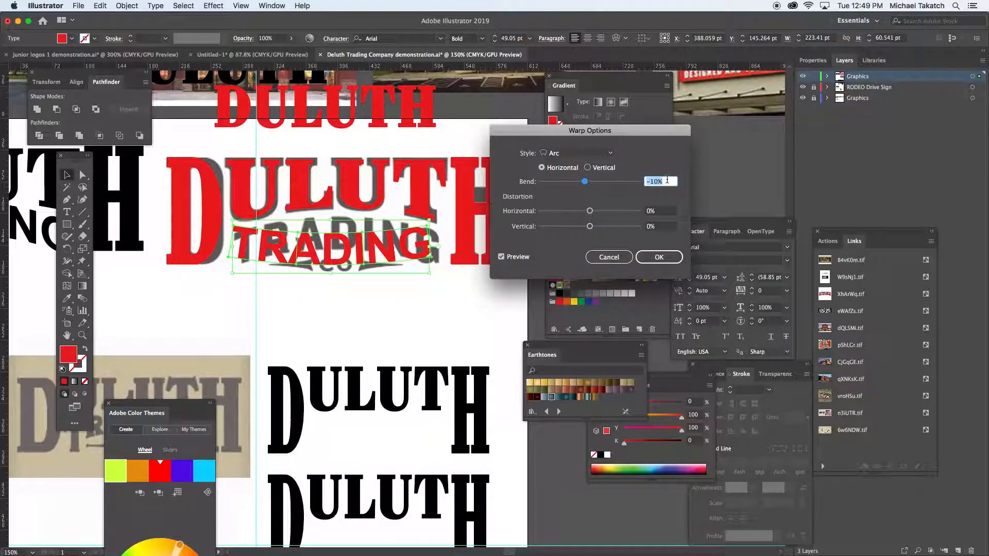
key("Up")
key("Up")
key("Up")
key("Up")
key("Up")
key("Up")
key("Up")
key("Up")
key("Up")
key("Up")
key("Up")
key("Up")
key("Up")
key("Up")
key("Up")
key("Up")
key("Up")
key("Up")
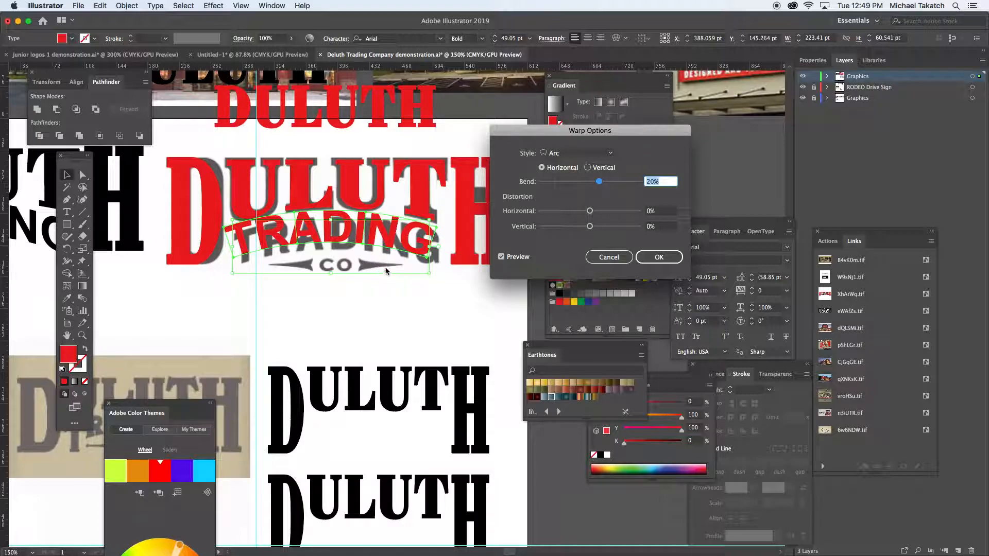
left_click(664, 257)
left_click_drag(359, 241, 357, 288)
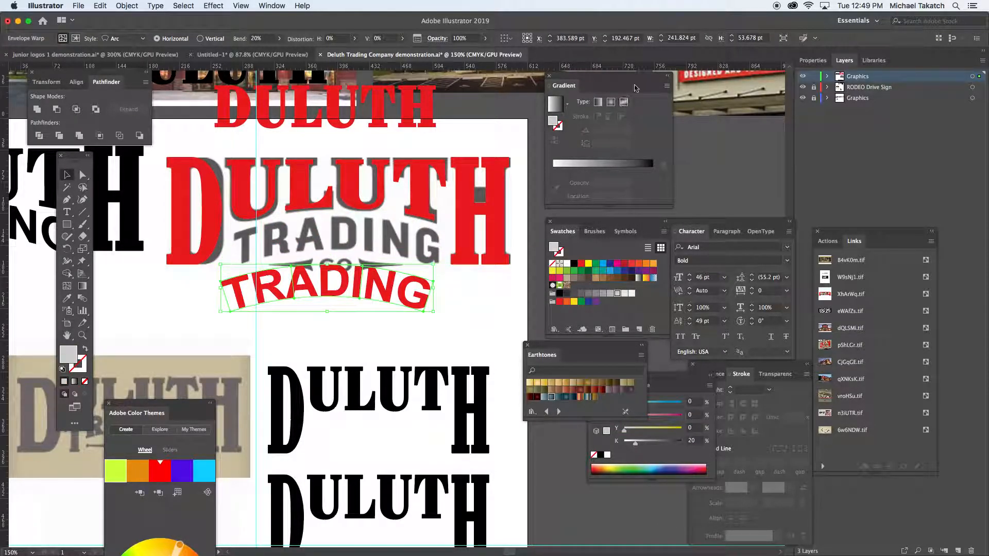
- Examine the warped TRADING text in isolation mode and inspect its envelope and contents in the Appearance attributes
double_click(418, 291)
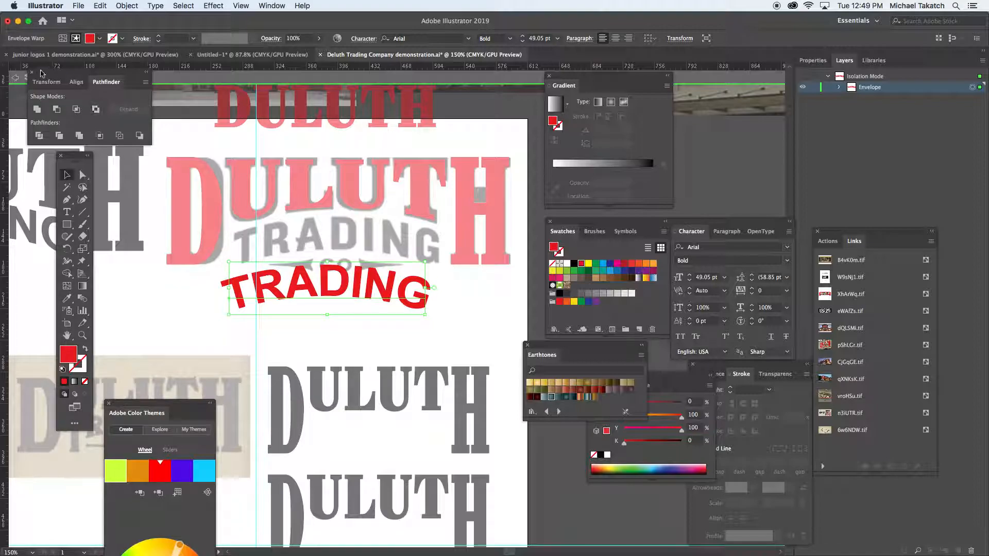
left_click(16, 81)
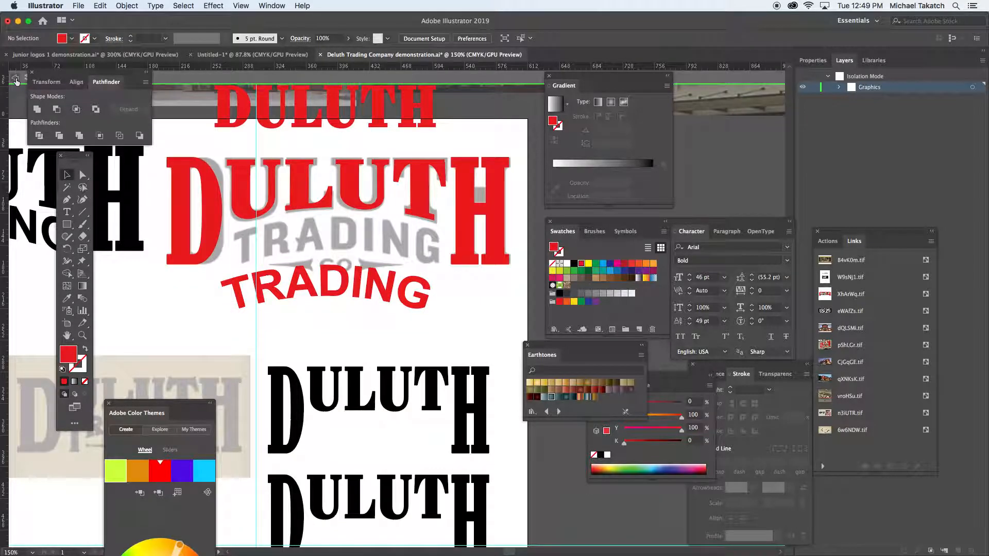
left_click(353, 294)
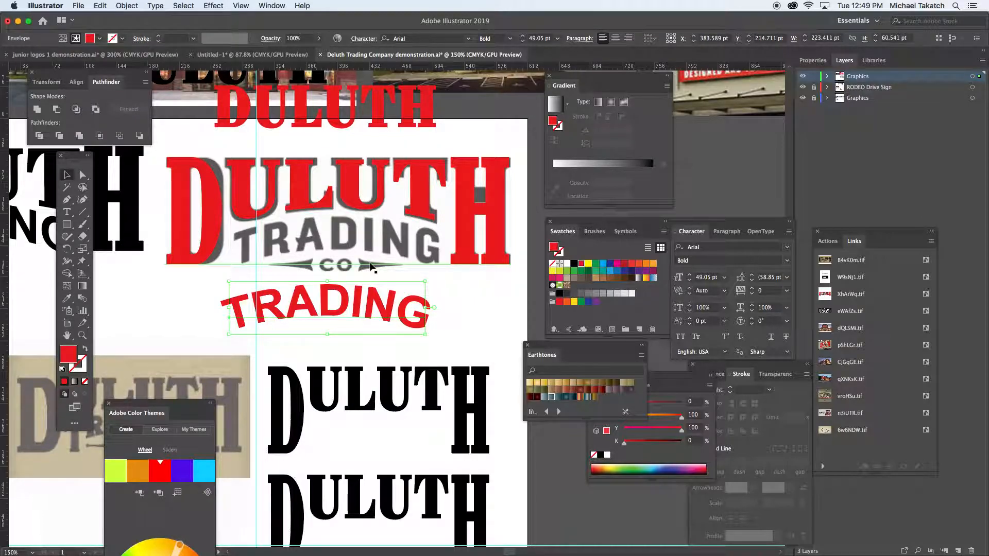
left_click(272, 6)
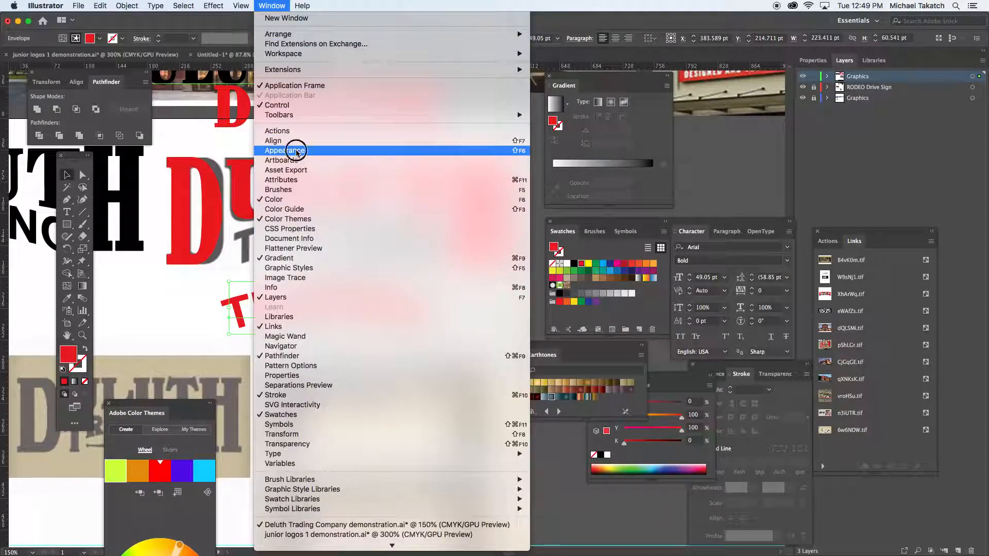
left_click(321, 150)
left_click_drag(755, 364, 531, 168)
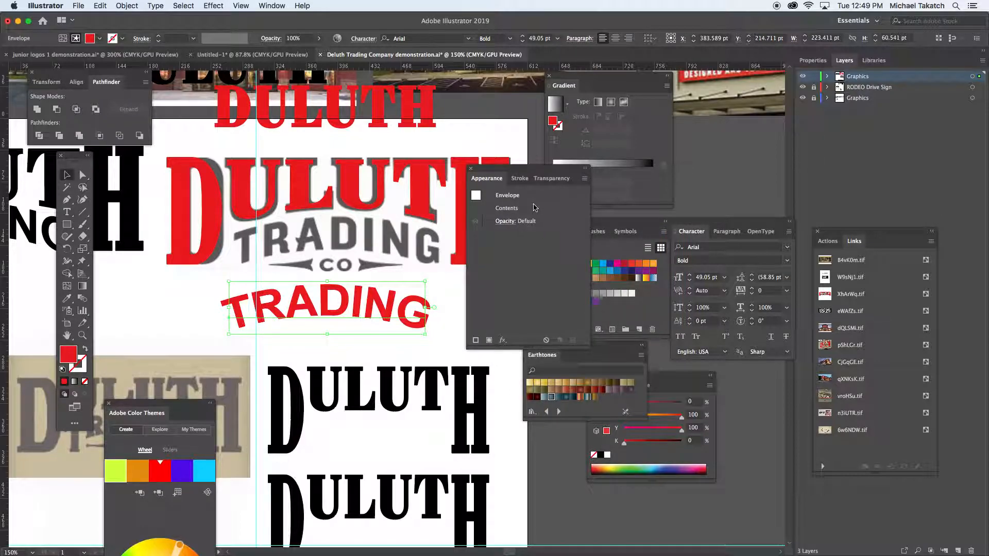
left_click(503, 196)
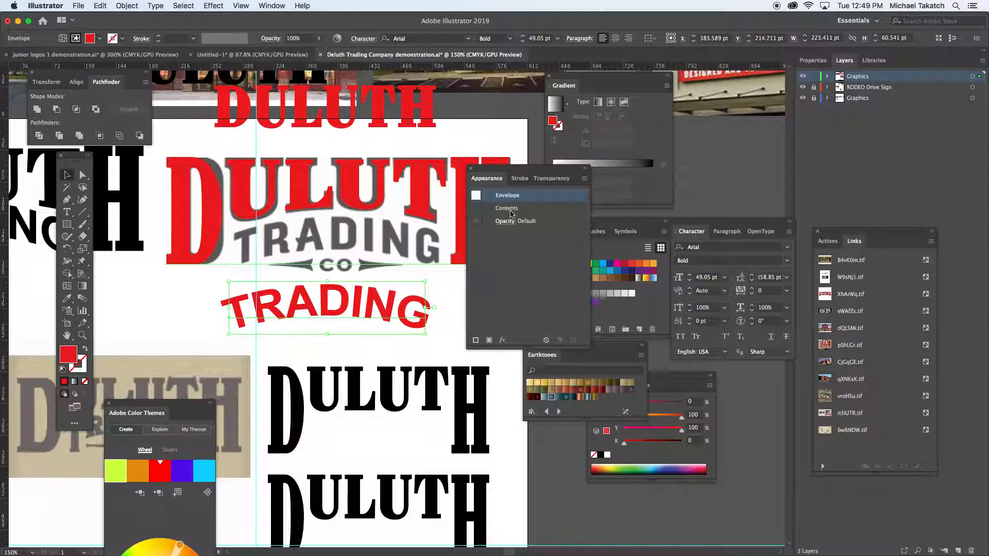
left_click(511, 214)
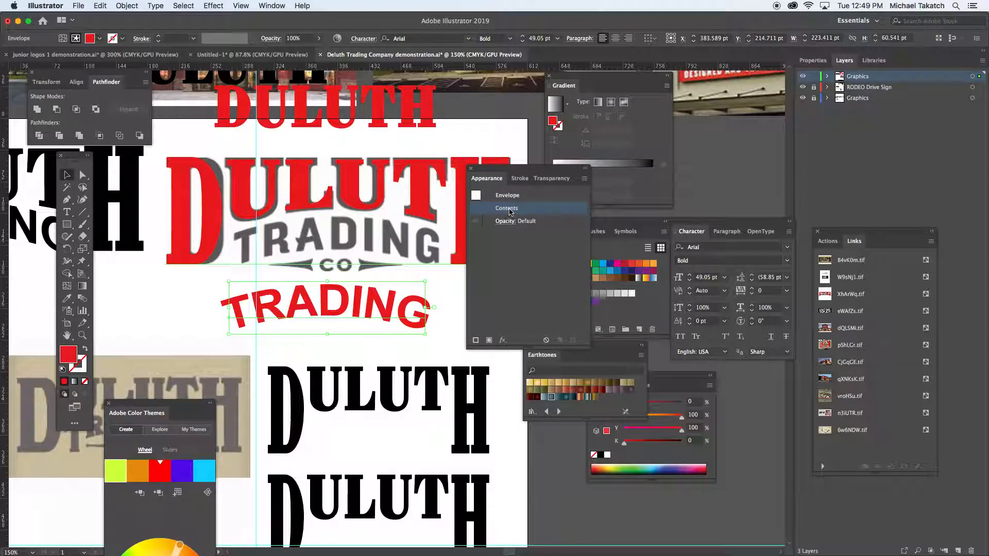
left_click_drag(517, 169, 666, 205)
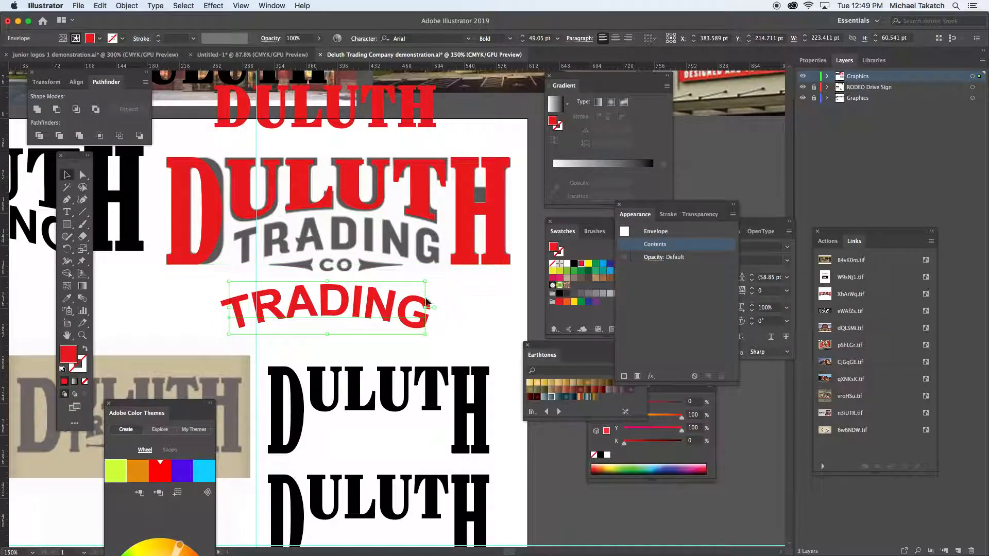
- Delete the warped TRADING text and place a copy of the small red DULUTH text below the logo
key("Delete")
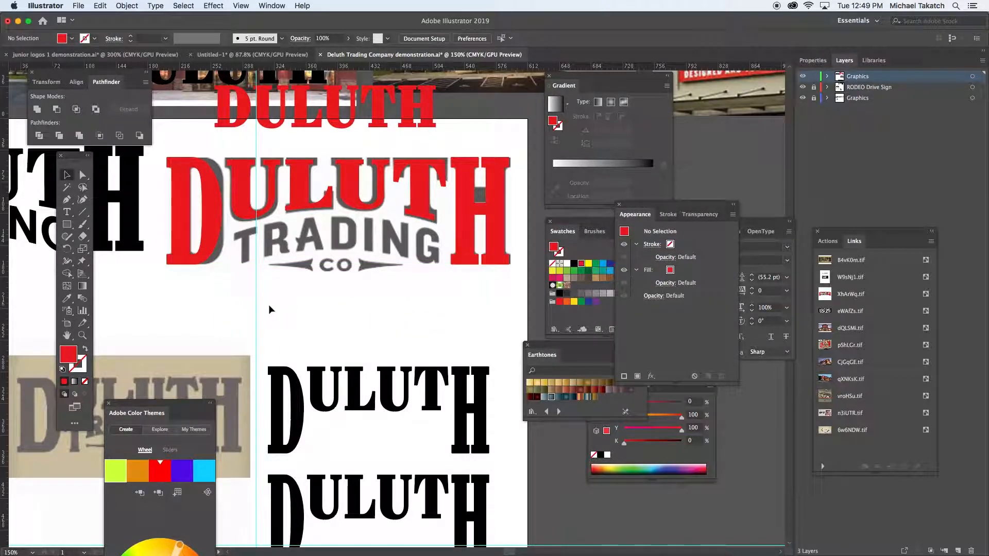
left_click(333, 103)
left_click_drag(333, 102, 345, 318)
double_click(345, 318)
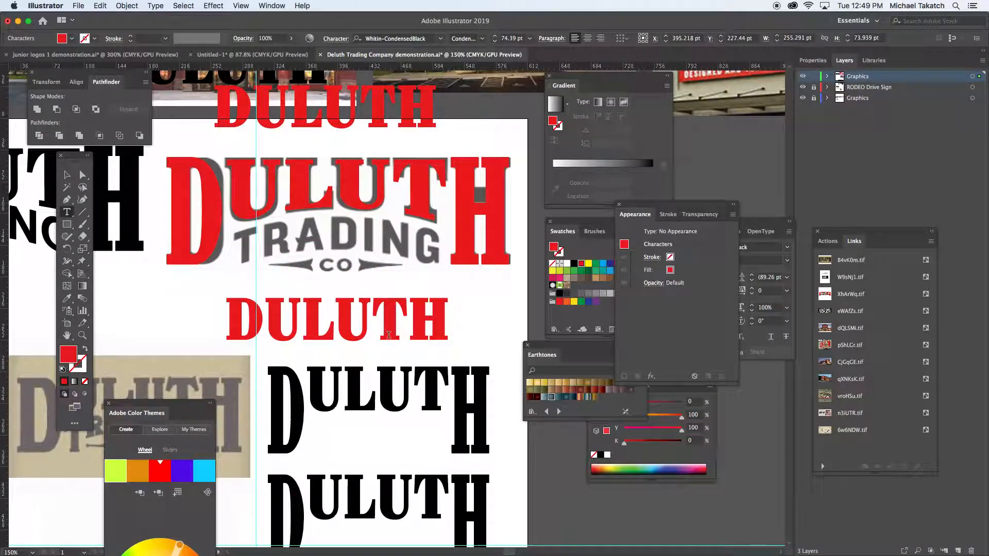
- Replace the wording of the copied red DULUTH text below the logo with TRADING in capitals
double_click(389, 335)
type("TRACI")
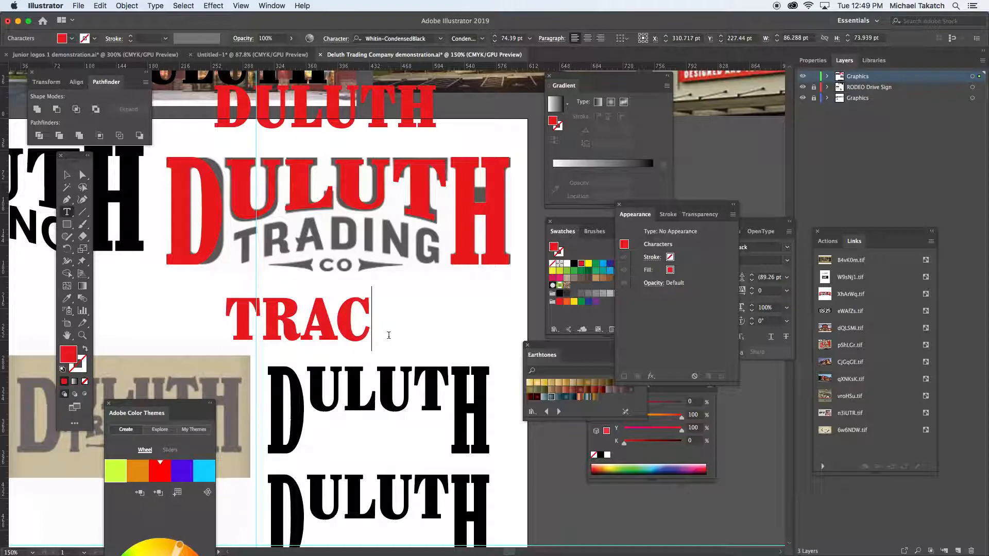
key("BackSpace")
key("BackSpace")
type("DING")
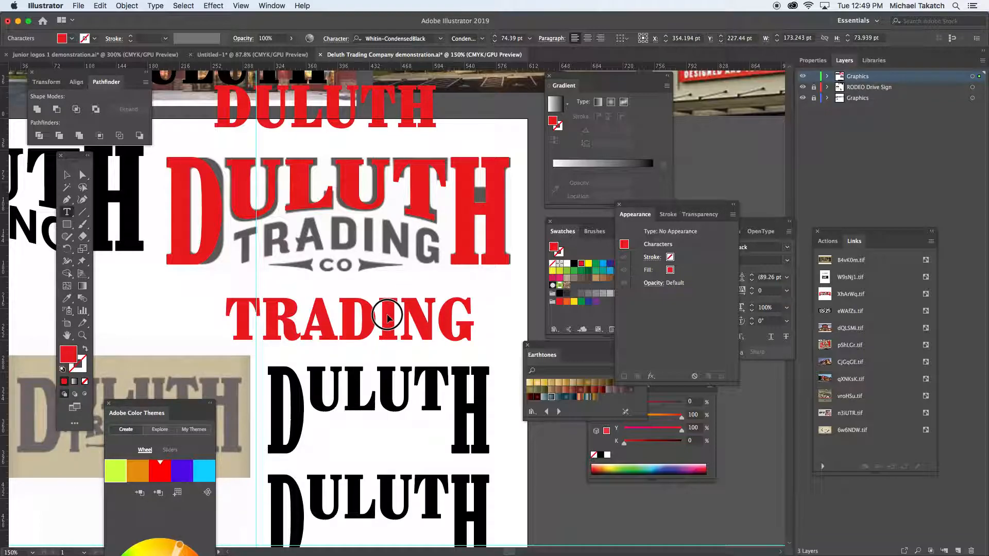
- Set the whole red TRADING text below the logo in Arial Bold
key("super+a")
mouse_move(660, 214)
left_mouse_down()
mouse_move(753, 170)
mouse_move(753, 400)
left_mouse_up()
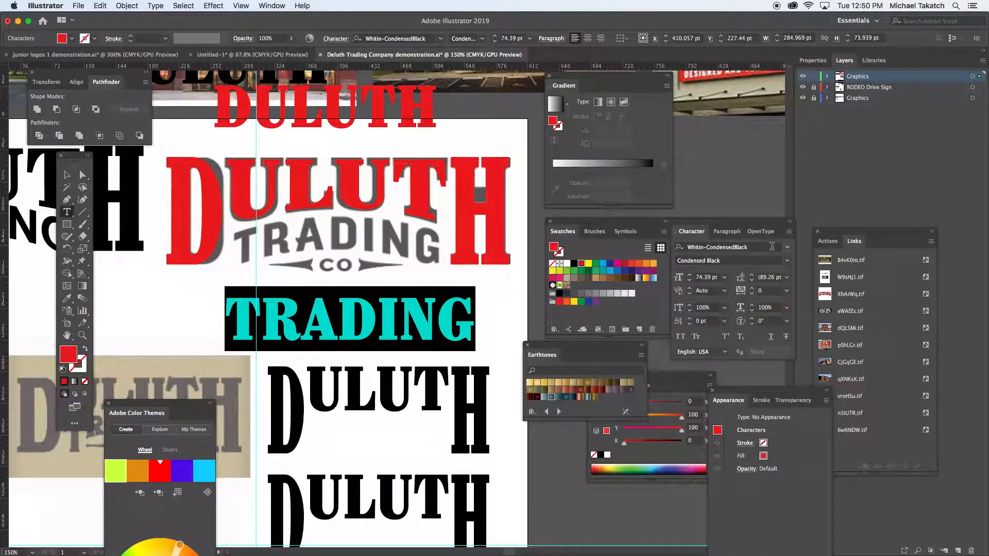
left_click(787, 246)
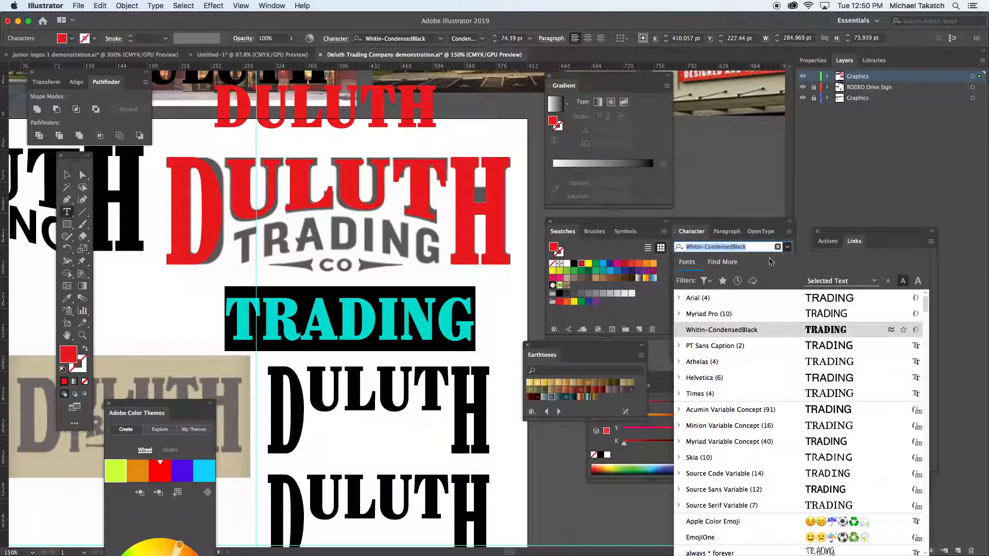
left_click(728, 298)
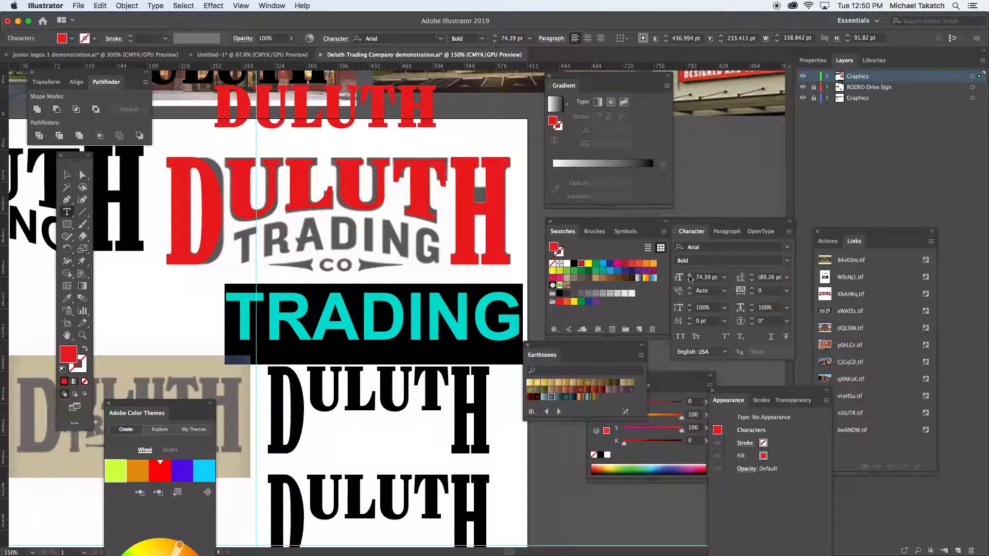
- Reduce the TRADING text's font size to 49 pt and finish editing the text
left_click(714, 280)
key("Down")
key("Down")
key("Down")
key("Down")
key("Down")
key("Down")
key("Down")
key("Down")
key("Down")
key("Down")
key("Down")
key("Down")
key("Down")
key("Down")
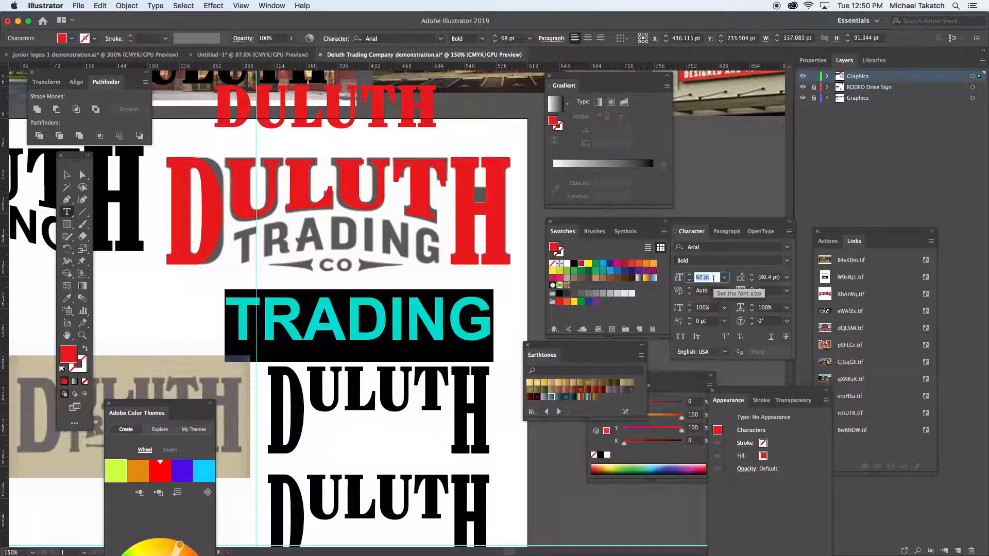
key("Down")
key("Down")
key("Down")
key("Down")
key("Down")
key("Down")
key("Down")
key("Down")
key("Down")
key("Down")
key("Down")
key("Down")
key("Down")
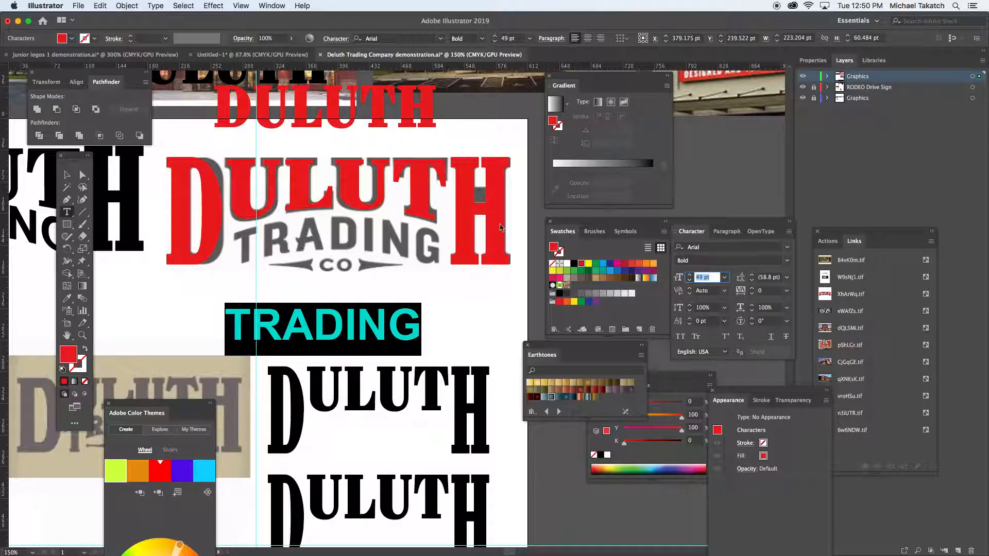
key("Escape")
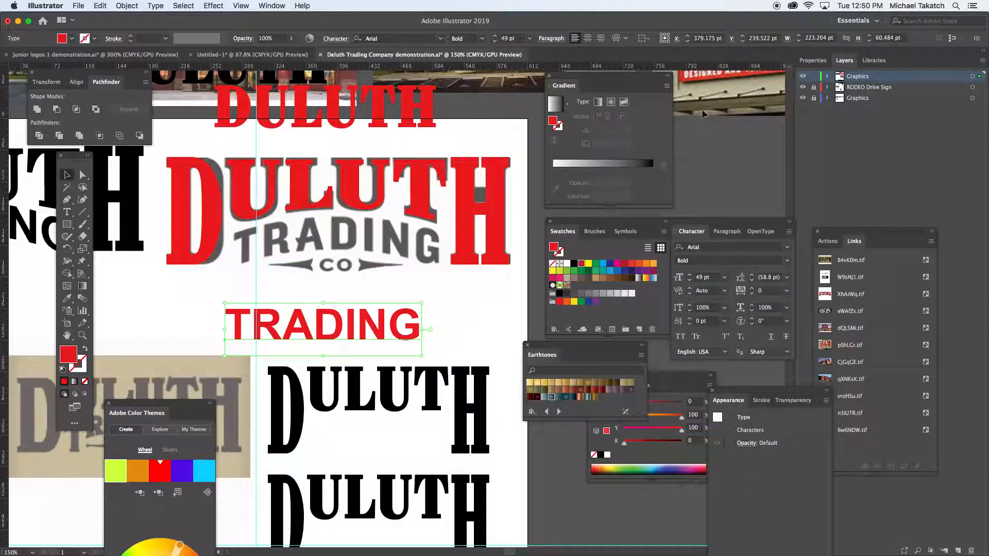
- Warp the red TRADING text below the logo with a horizontal Arch envelope at 20% bend
left_click(616, 38)
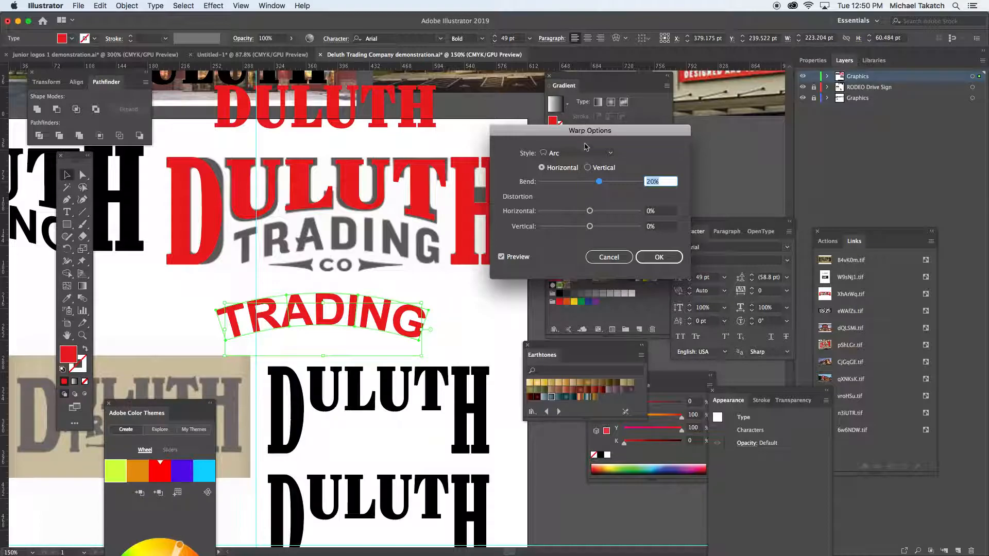
left_click(604, 154)
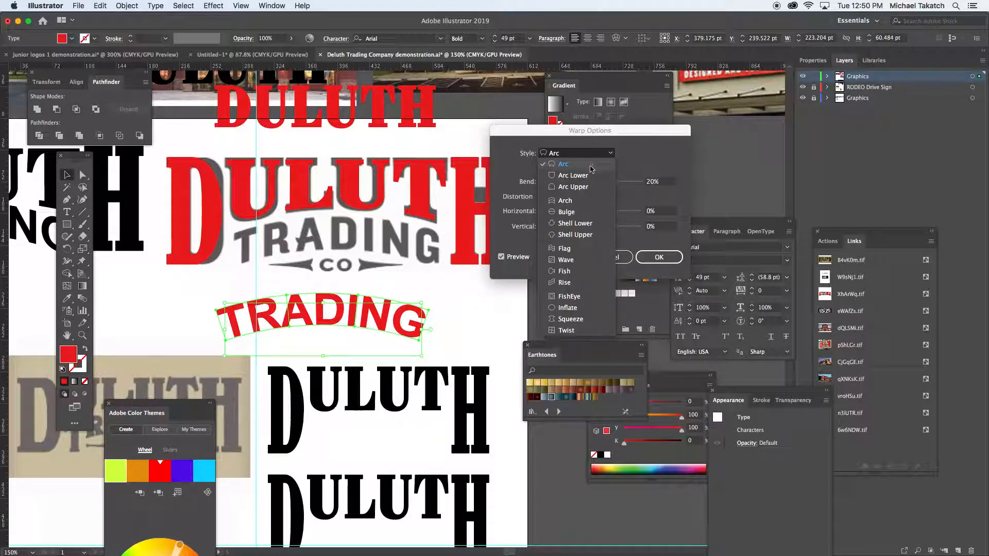
left_click(589, 187)
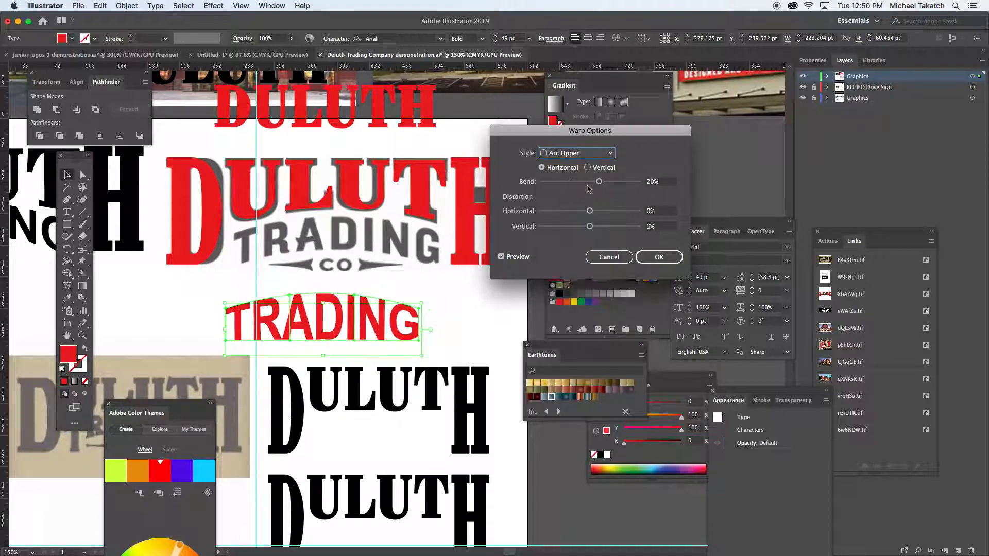
left_click(586, 155)
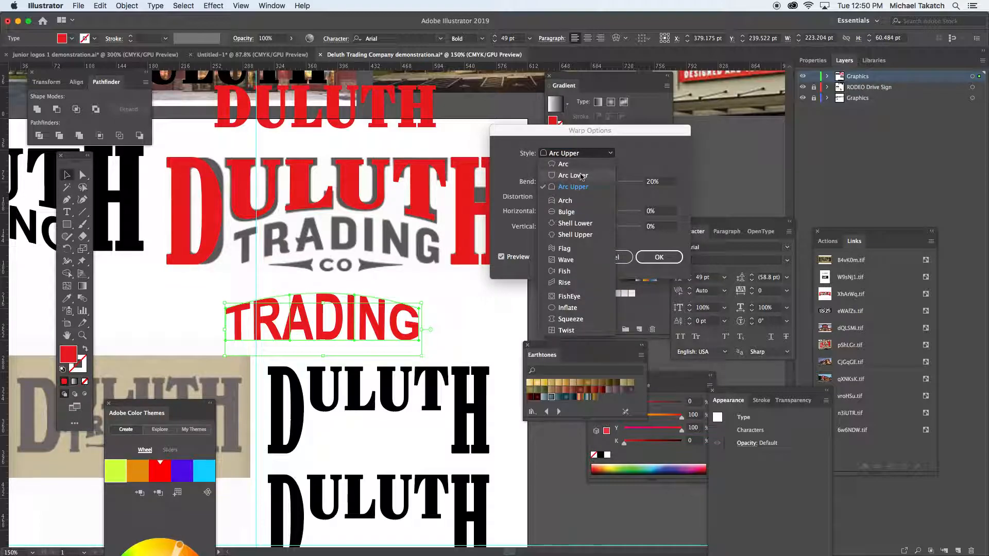
left_click(567, 201)
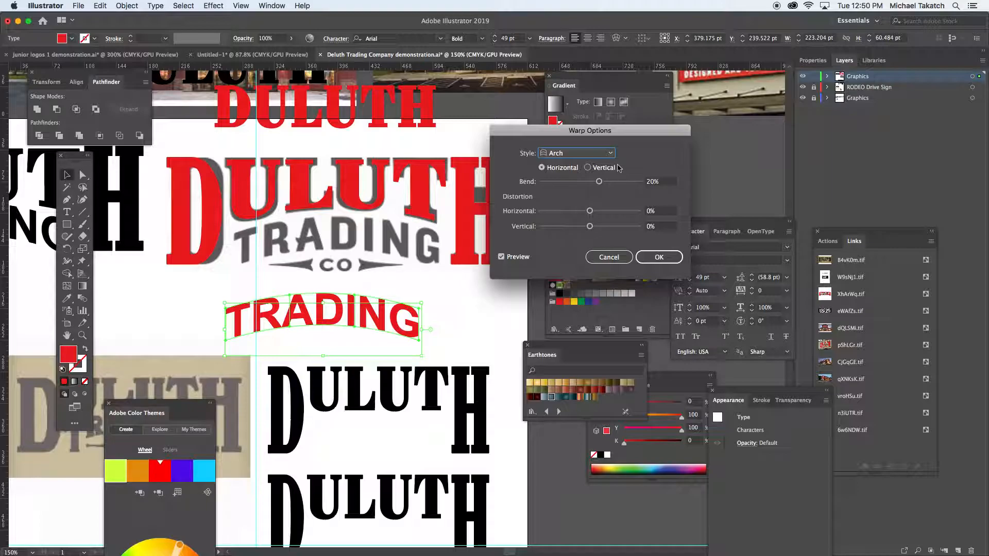
left_click(600, 153)
left_click(587, 166)
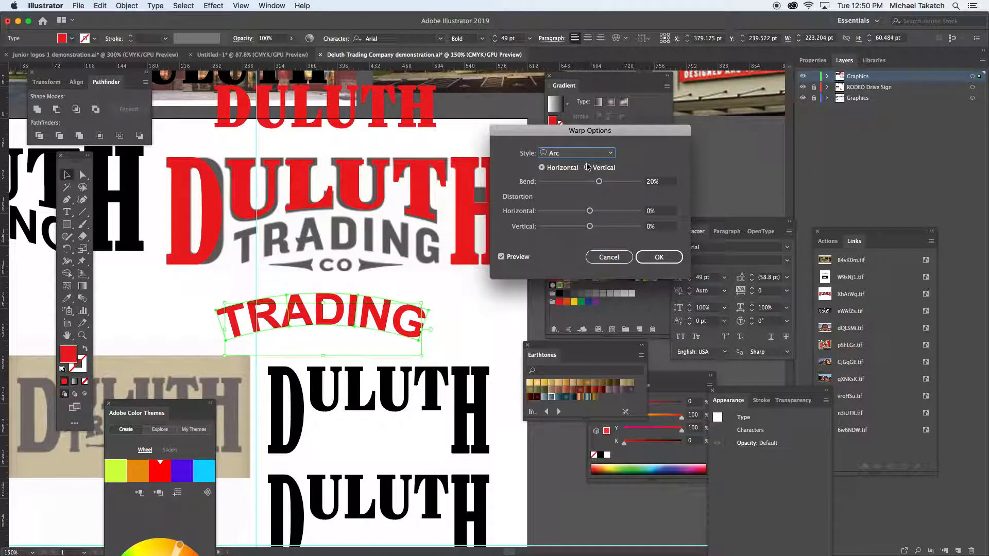
left_click(598, 153)
left_click(582, 195)
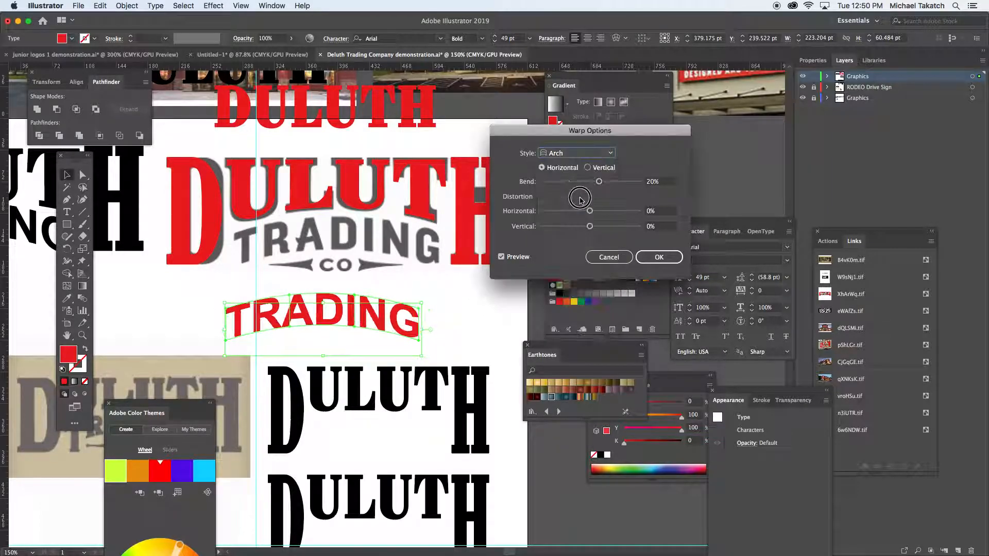
left_click(660, 257)
- Move the arched TRADING text over the grey TRADING reference and enlarge it to about 238 by 58 pt
left_click_drag(414, 318, 421, 242)
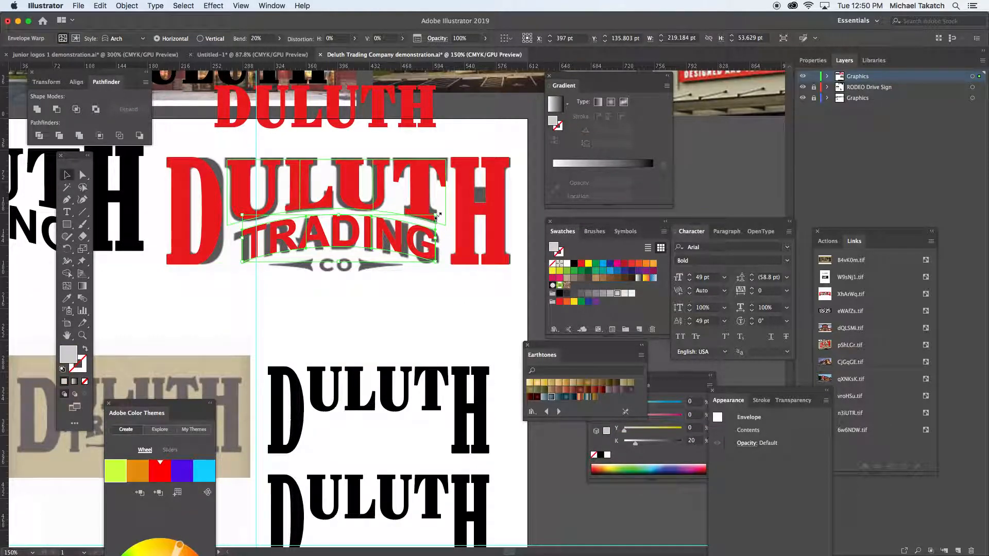
left_click_drag(436, 216, 443, 211)
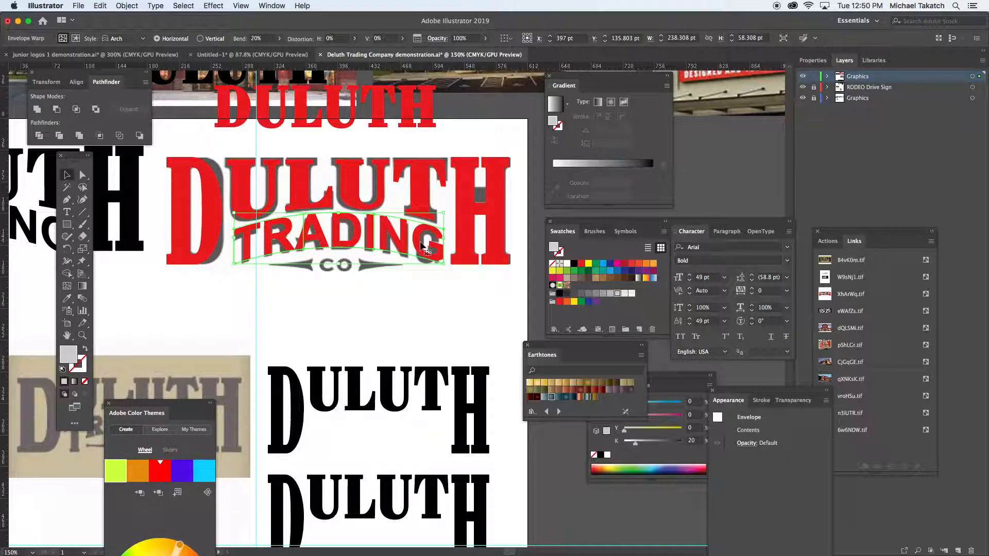
left_click(360, 304)
left_click(355, 110)
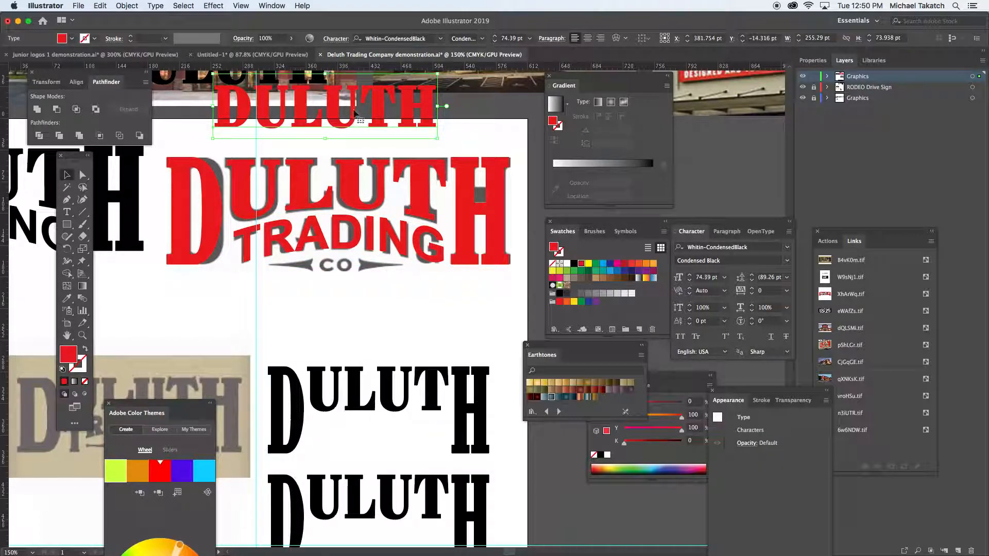
left_click_drag(355, 111, 364, 311)
key("super+z")
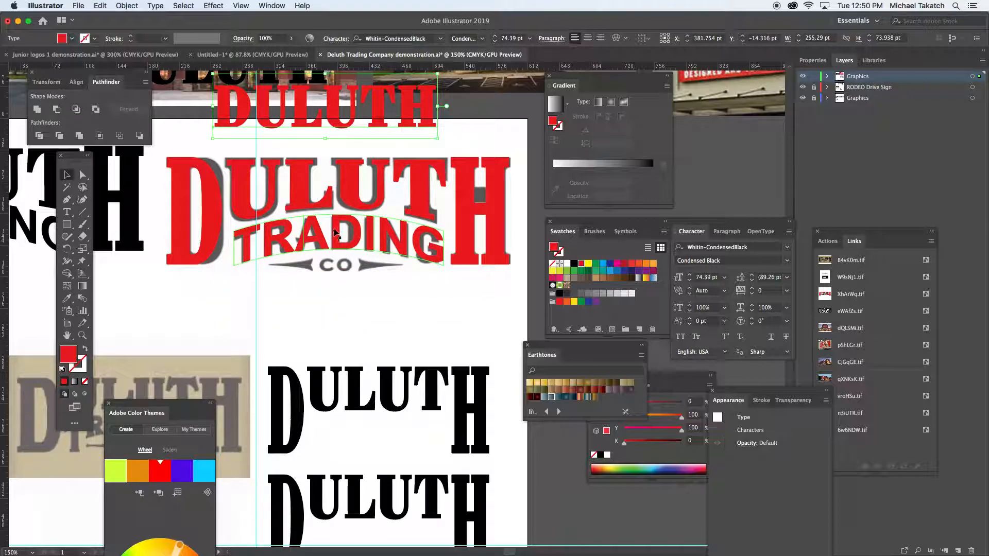
- Add the text CO in black Arial Bold below the logo and set its baseline shift to 0 pt
left_click(334, 227)
key("t")
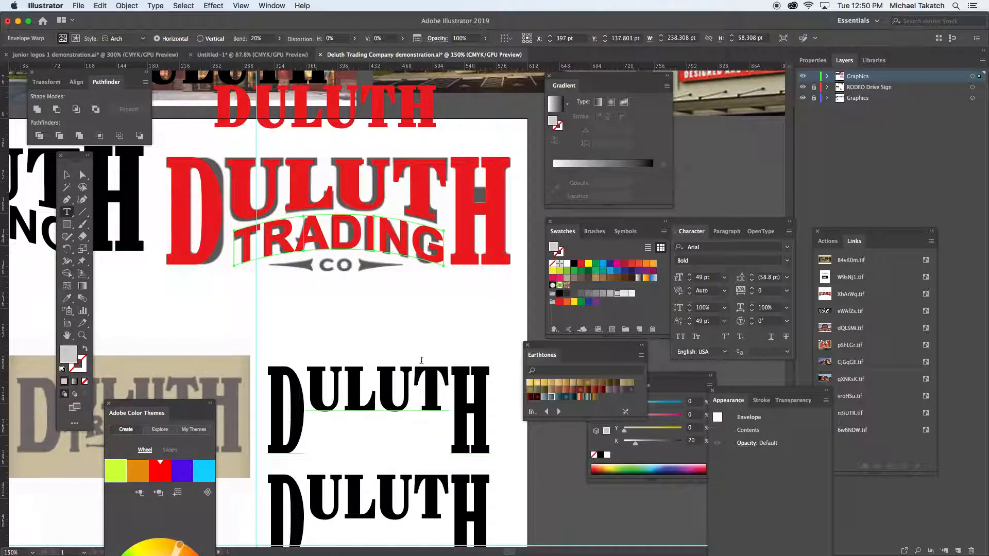
left_click(344, 320)
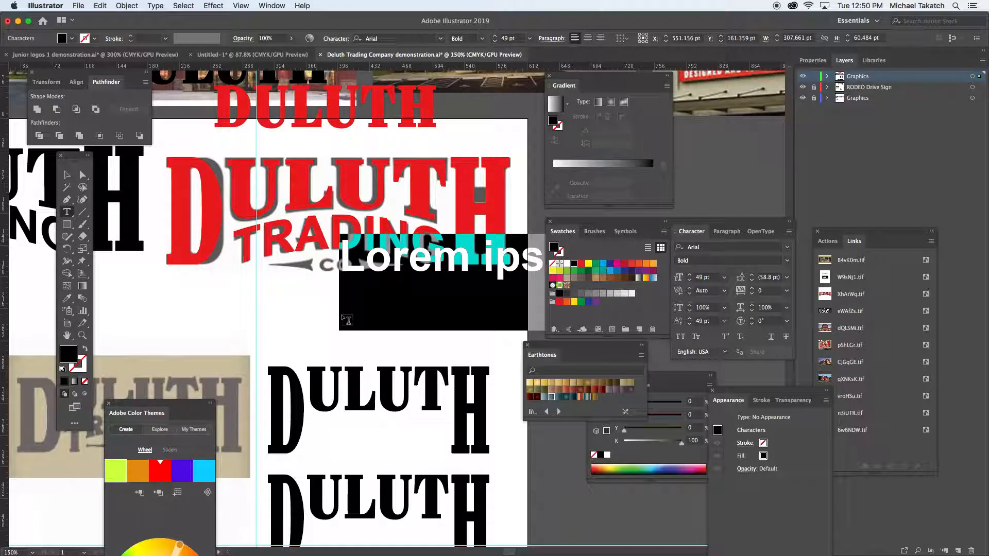
type("CO")
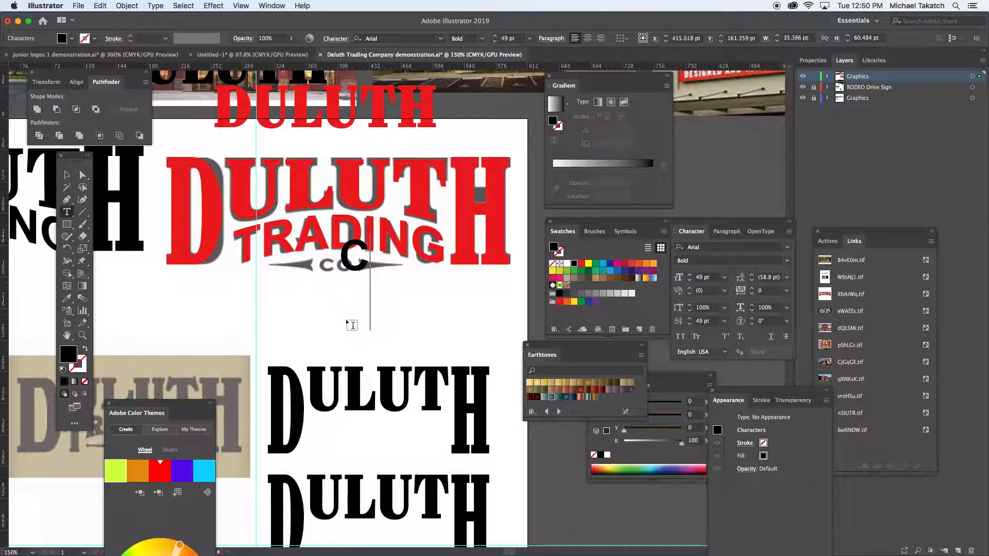
left_click(67, 177)
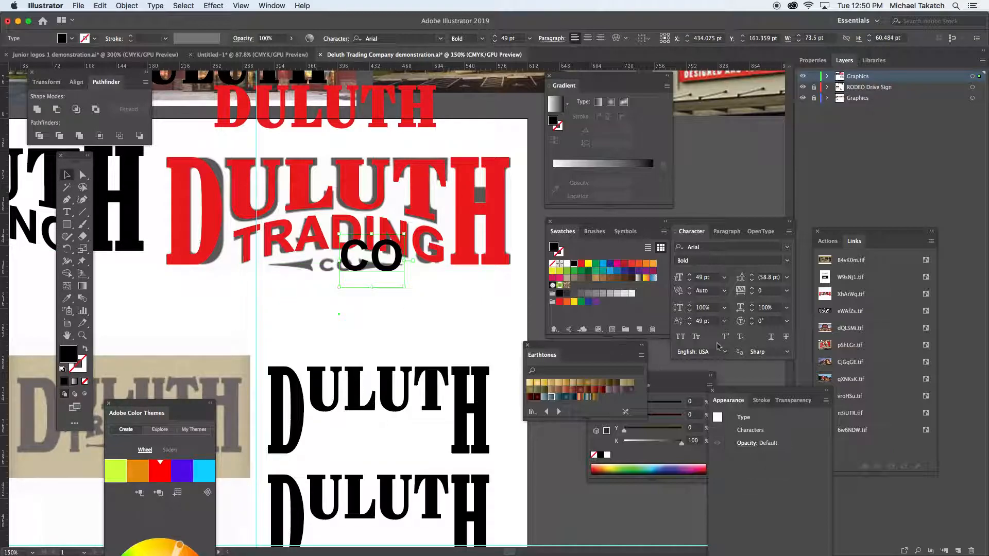
left_click(725, 325)
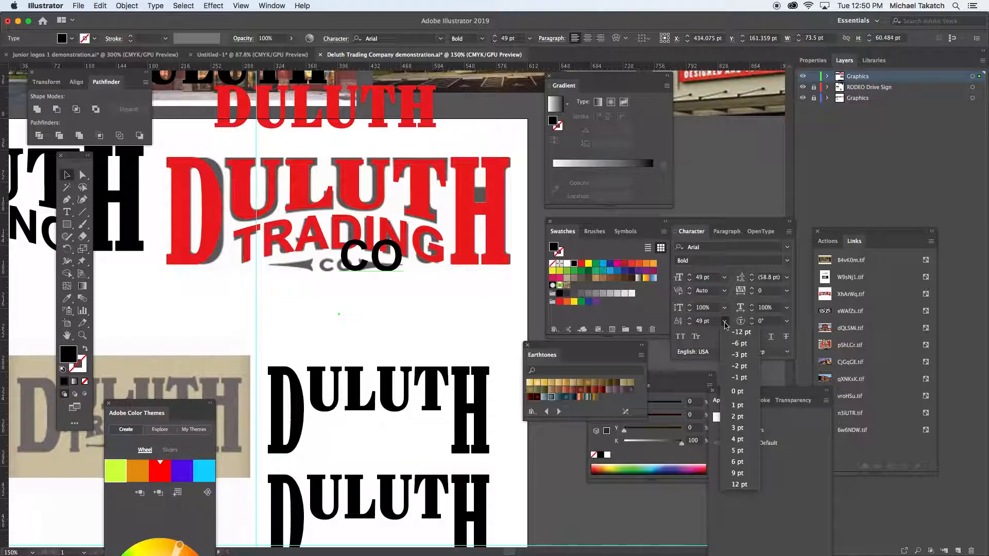
left_click(742, 393)
- Scale down the black CO text and place it over the grey CO in the reference
left_click_drag(404, 277, 357, 257)
left_click(370, 296)
left_click(295, 281)
- Trace the curved upper edge of the grey arrow before CO with the Pen tool, using a red stroke and no fill
key("super+equal")
key("super+equal")
key("super+equal")
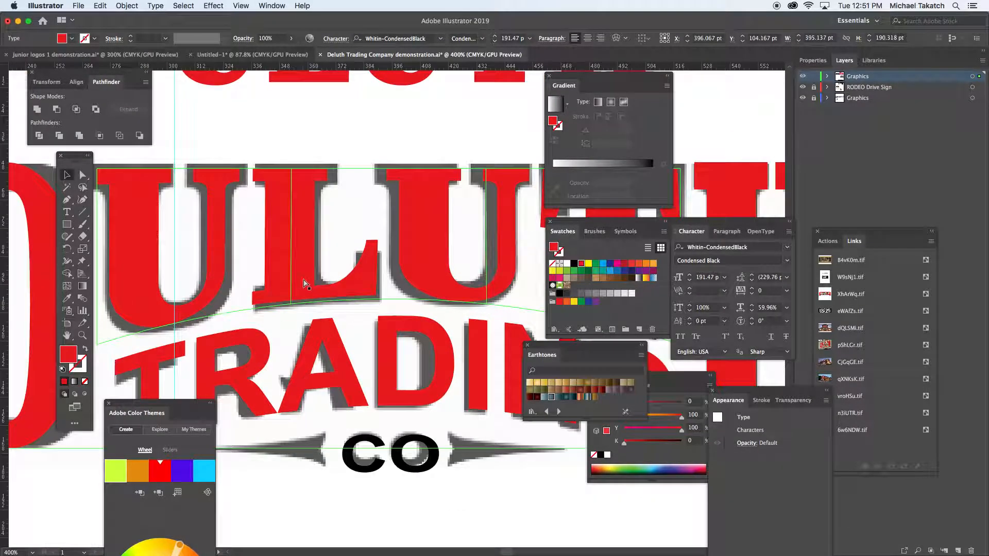
left_click_drag(334, 401, 386, 237)
left_click(68, 200)
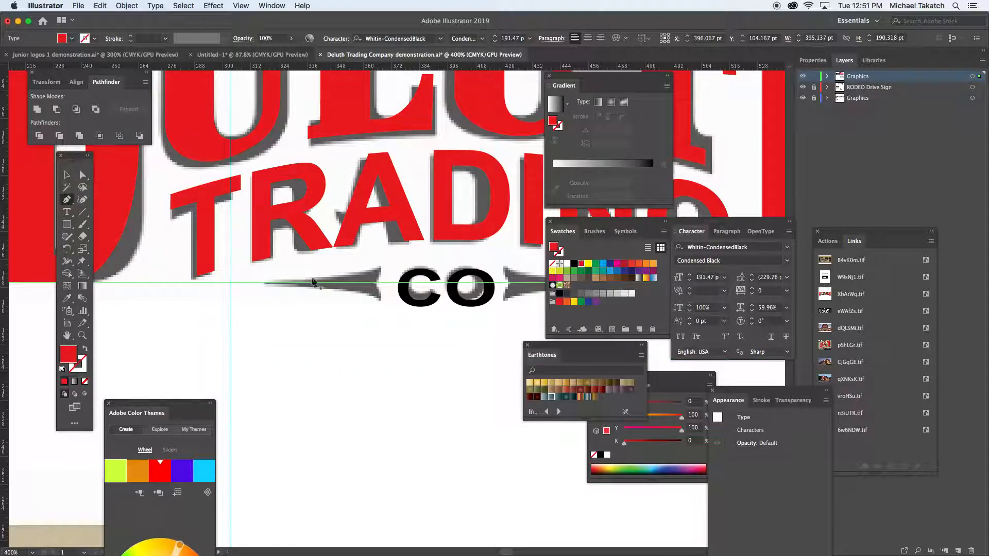
left_click(378, 266)
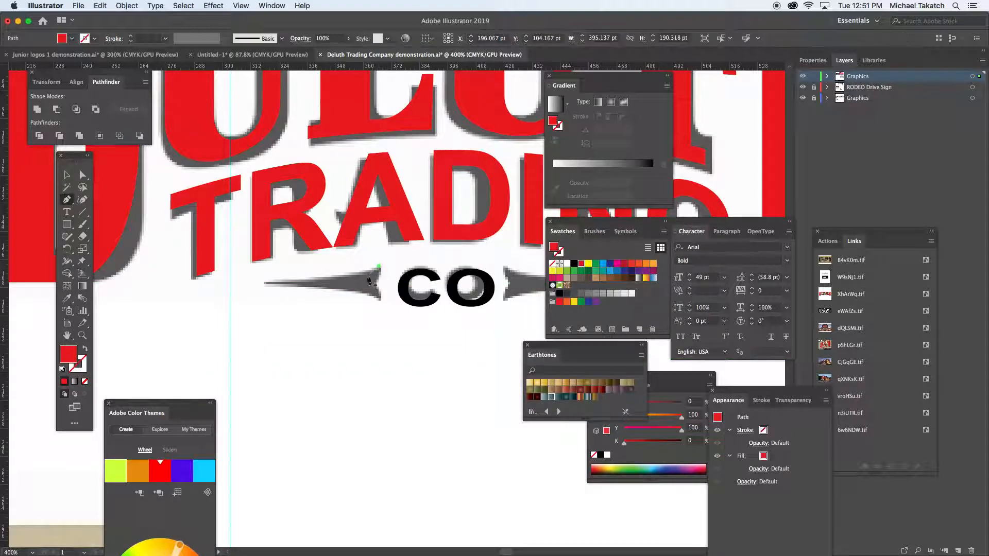
left_click(265, 283)
left_click(224, 283)
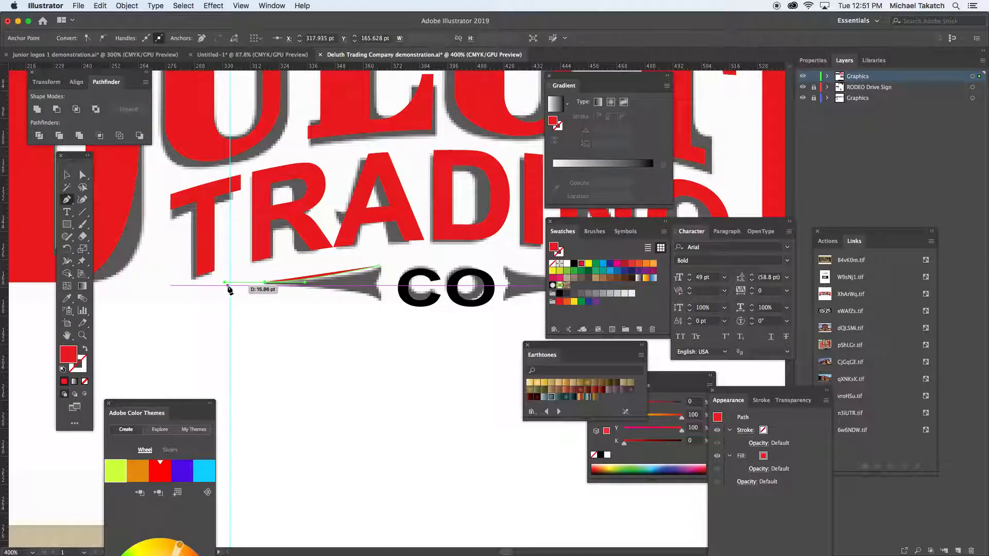
key("shift+x")
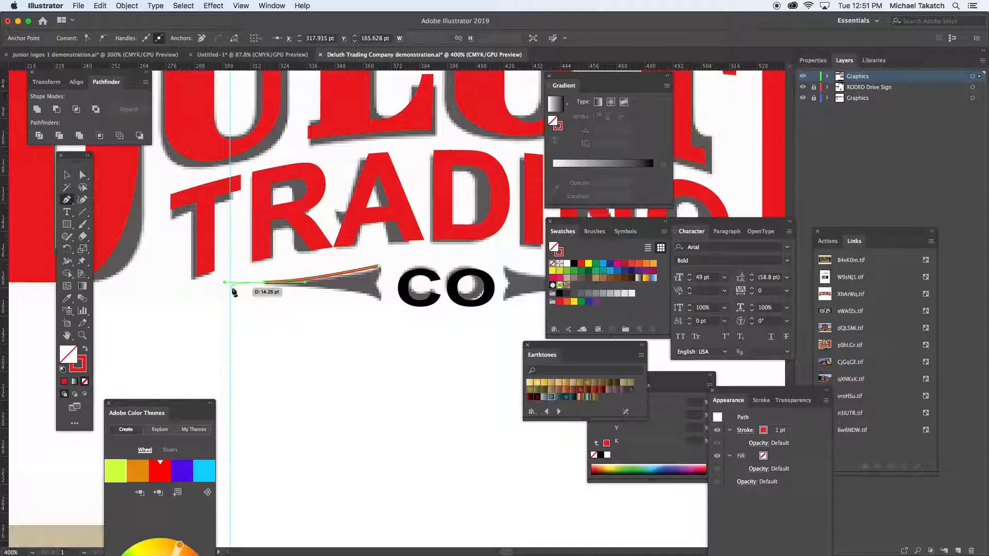
- Close the arrow's upper half with a straight edge along its centre line and a curved tail edge
key("super+equal")
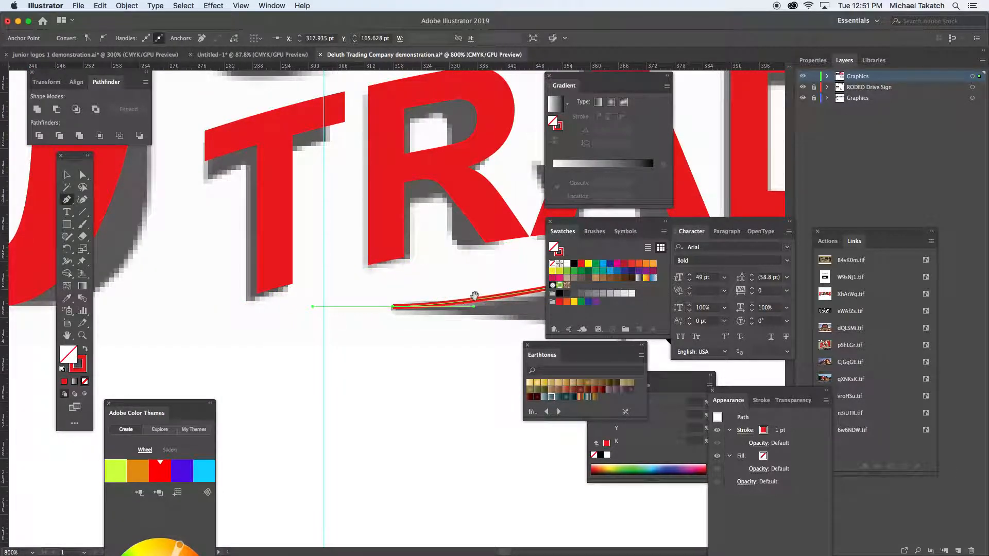
scroll(334, 303, "right", 10)
left_click(130, 268)
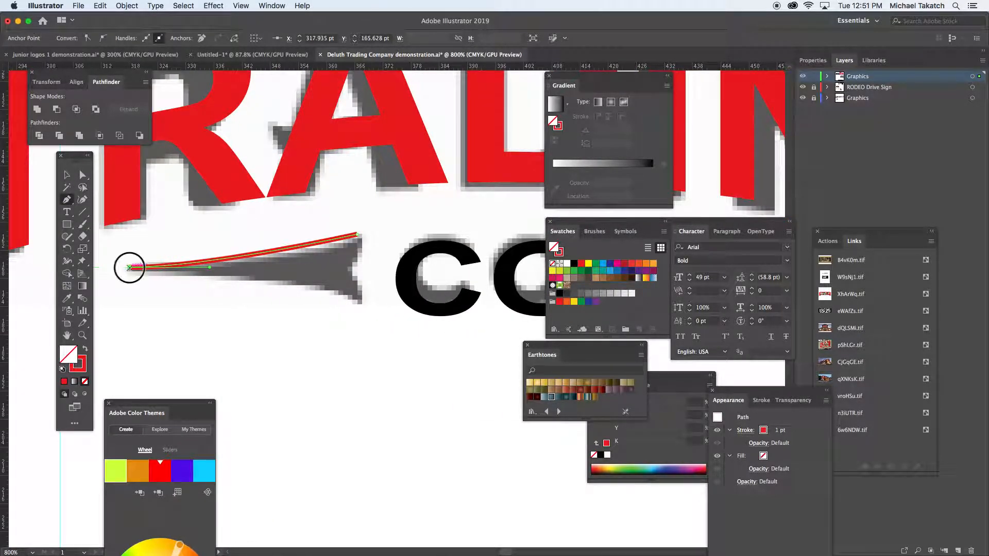
left_click(348, 272)
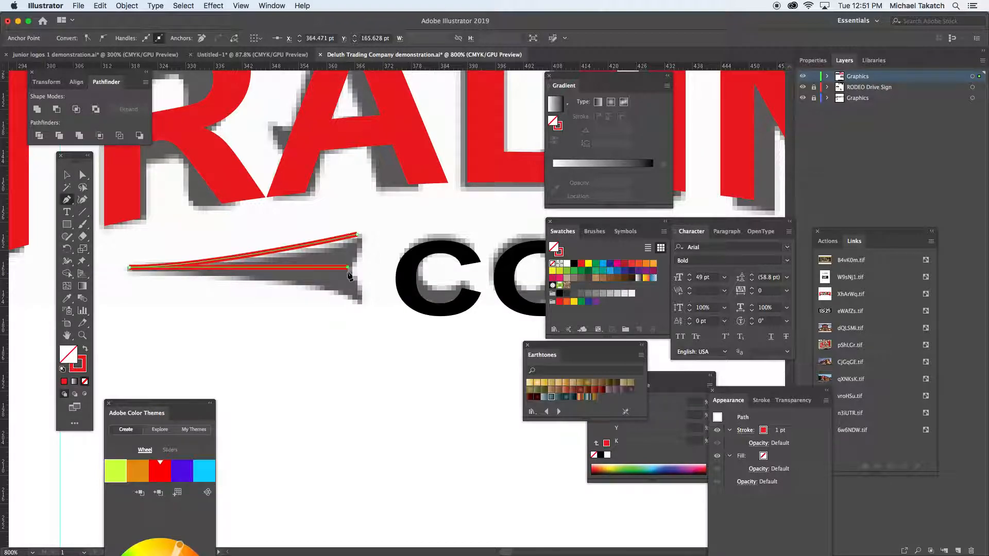
mouse_move(361, 217)
left_mouse_down()
mouse_move(353, 199)
mouse_move(356, 210)
left_mouse_up()
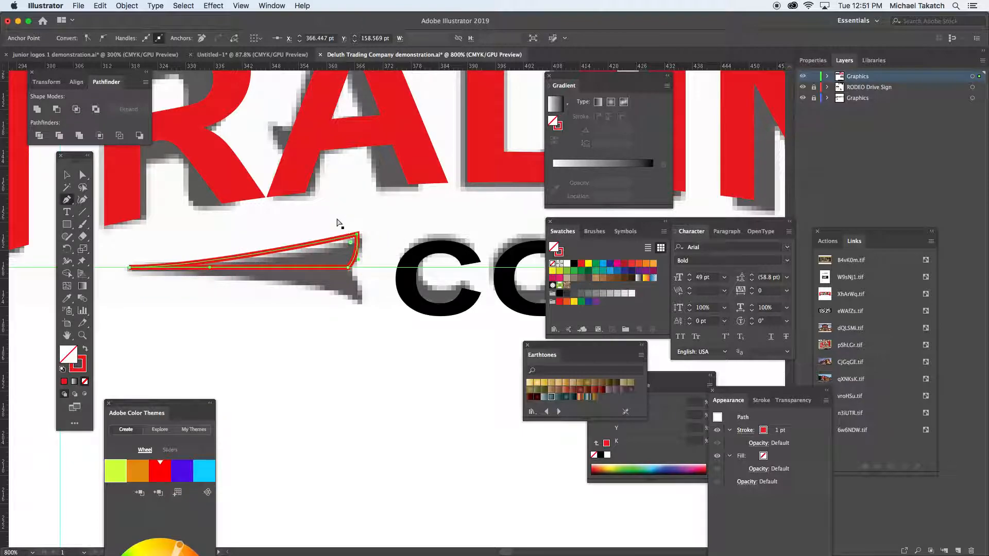
- Swap the half-arrow's red stroke for a solid red fill without a stroke
key("v")
left_click(336, 245)
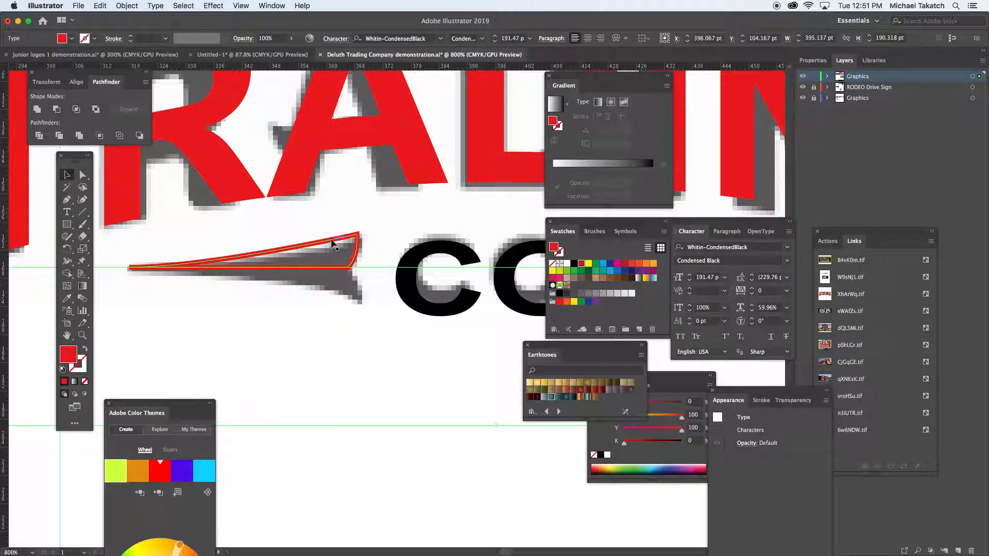
left_click(334, 244)
key("shift+x")
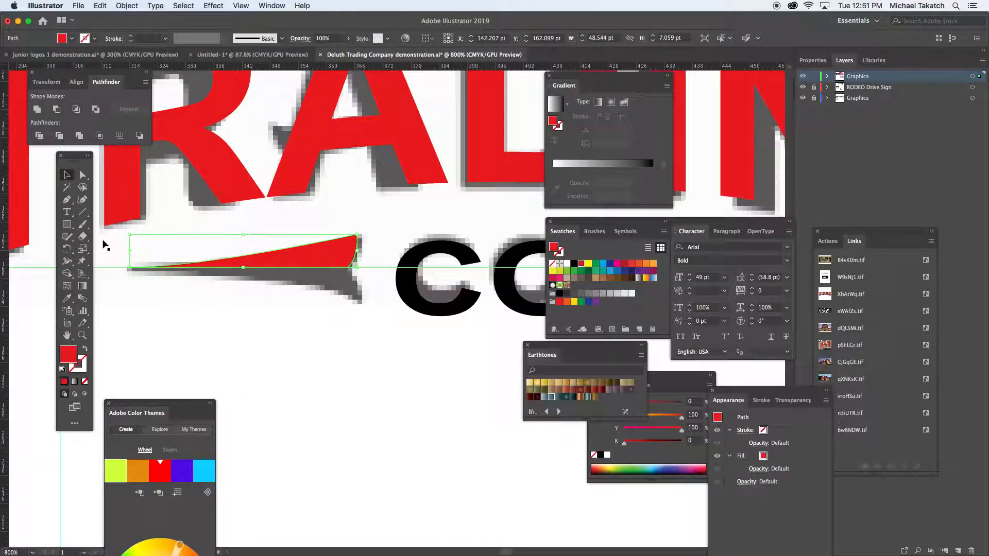
- Reflect a copy of the half-arrow across a horizontal axis on its straight lower edge
left_click(67, 248)
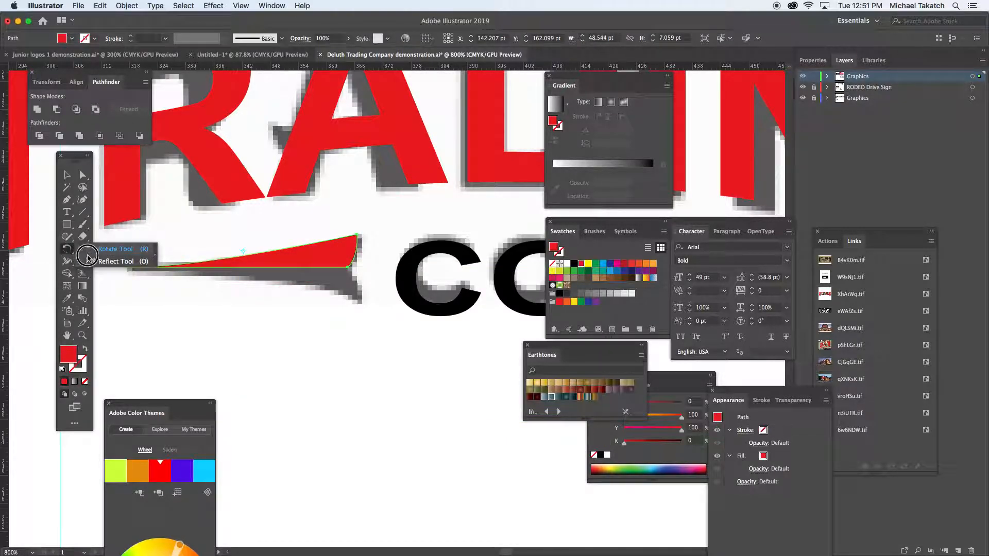
left_click(92, 261)
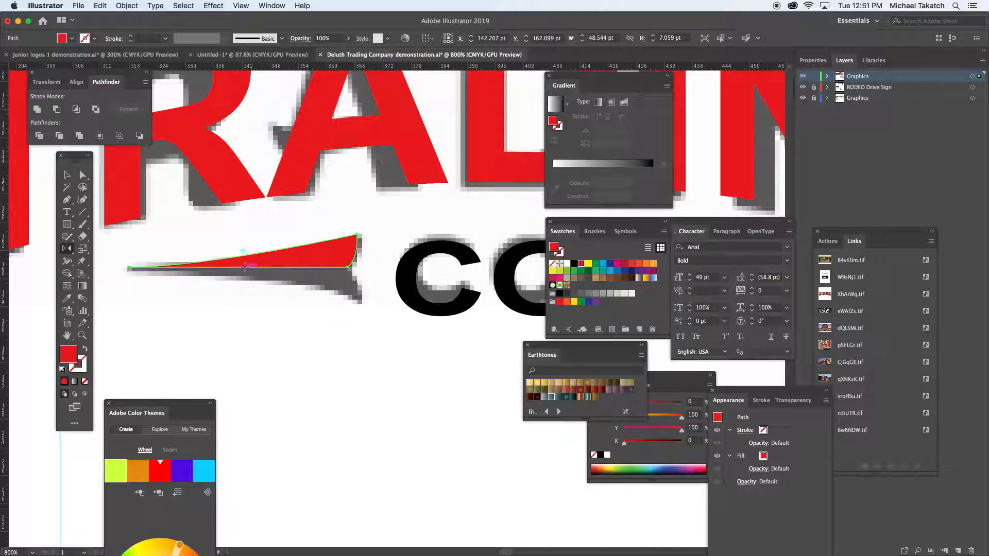
left_click(245, 266, "alt")
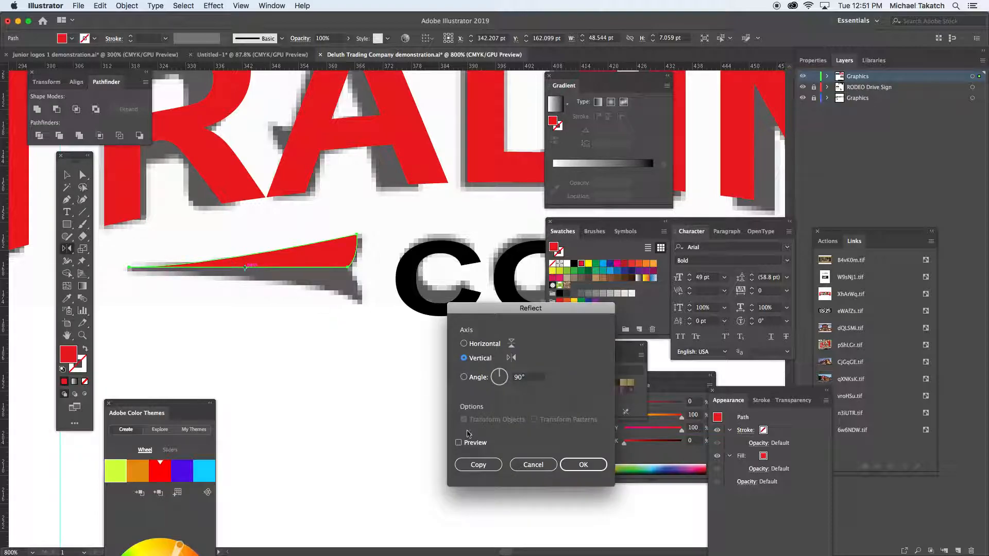
left_click(458, 443)
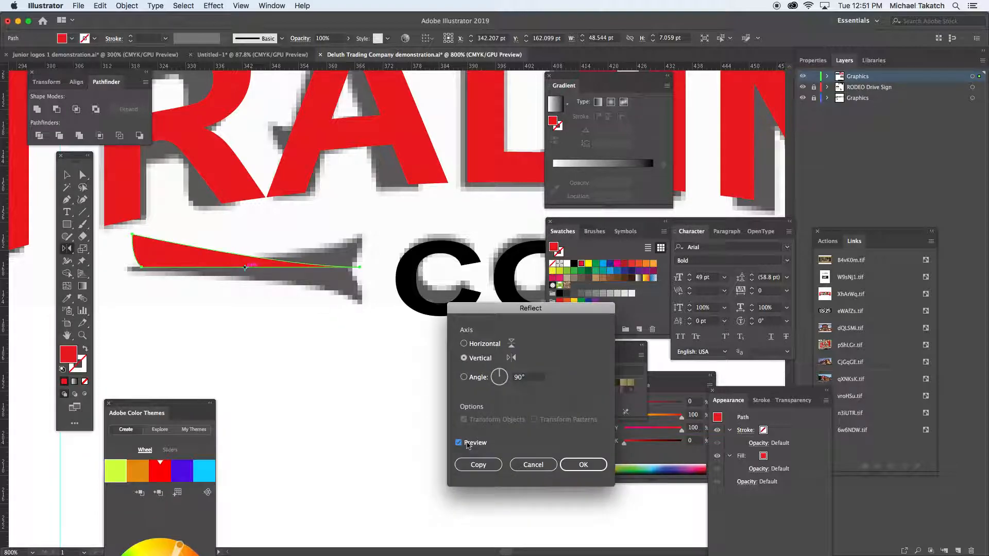
left_click(465, 343)
left_click(477, 467)
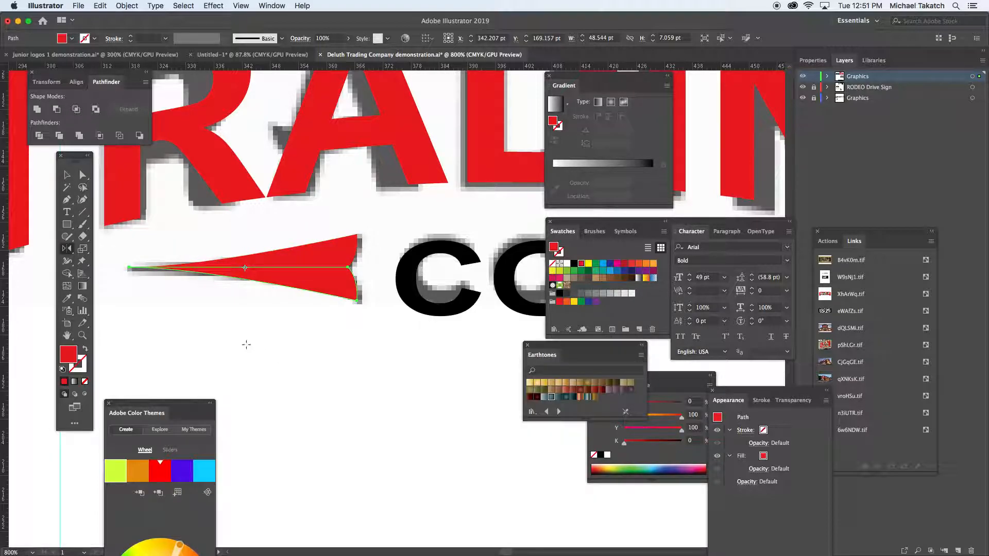
- Select both red arrow halves and unite them into a single shape
key("v")
left_click(255, 300)
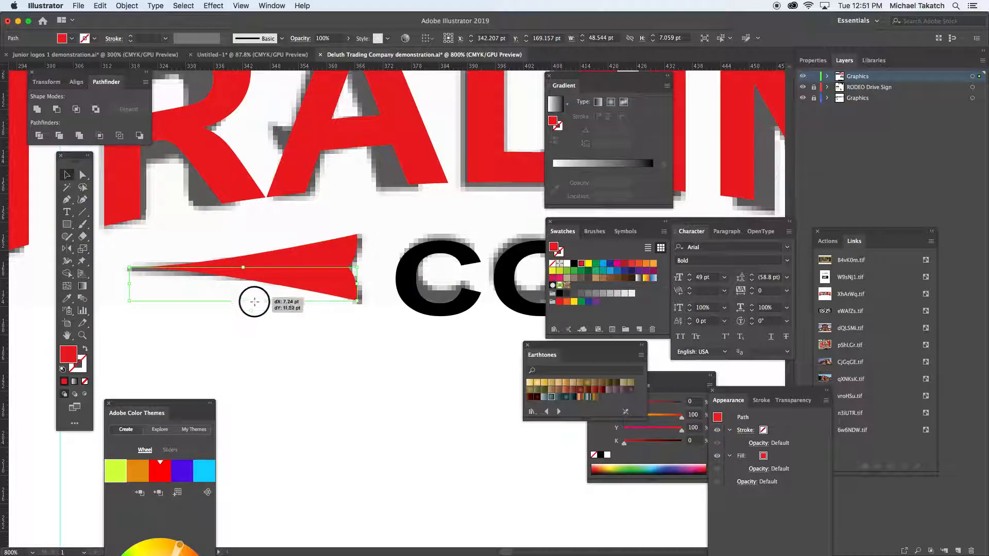
left_click(333, 281)
left_click(337, 256, "shift")
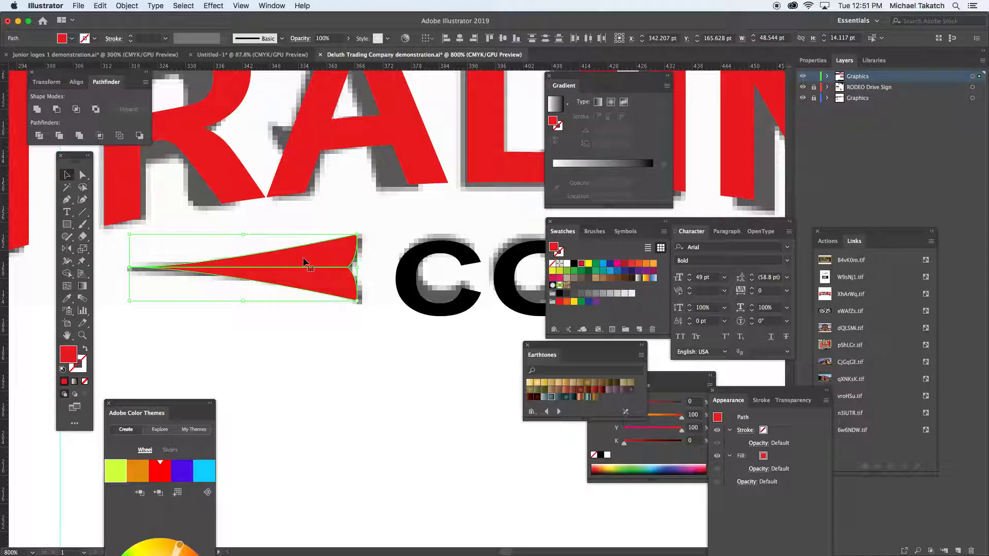
left_click(38, 109)
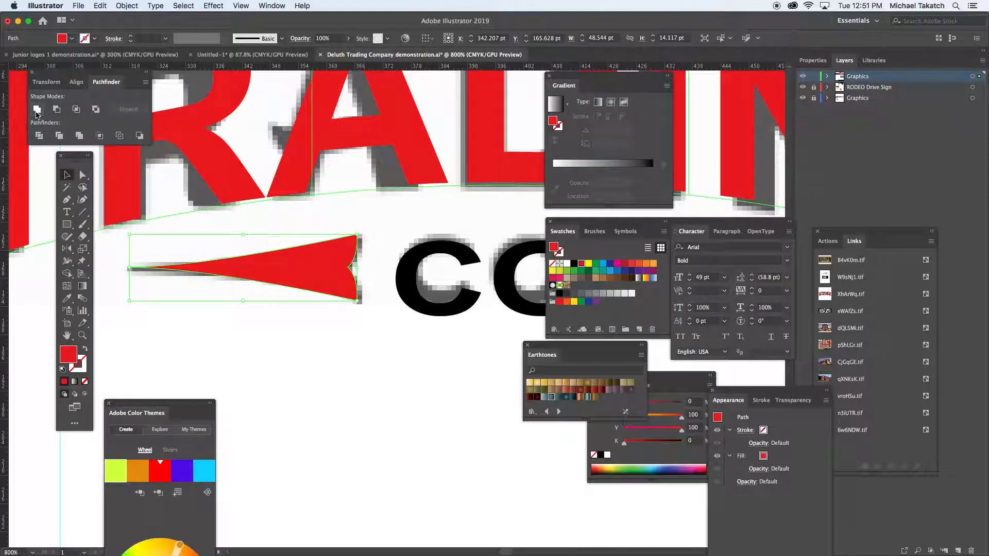
- Reflect a copy of the red arrow across a vertical axis through the centre of the CO text
key("super+minus")
key("super+minus")
key("super+minus")
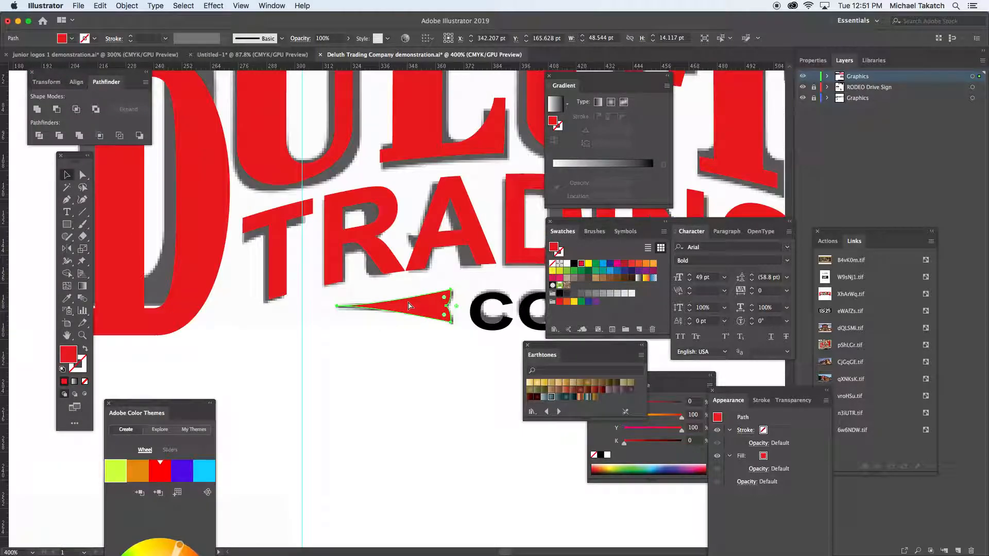
left_click_drag(486, 312, 348, 300)
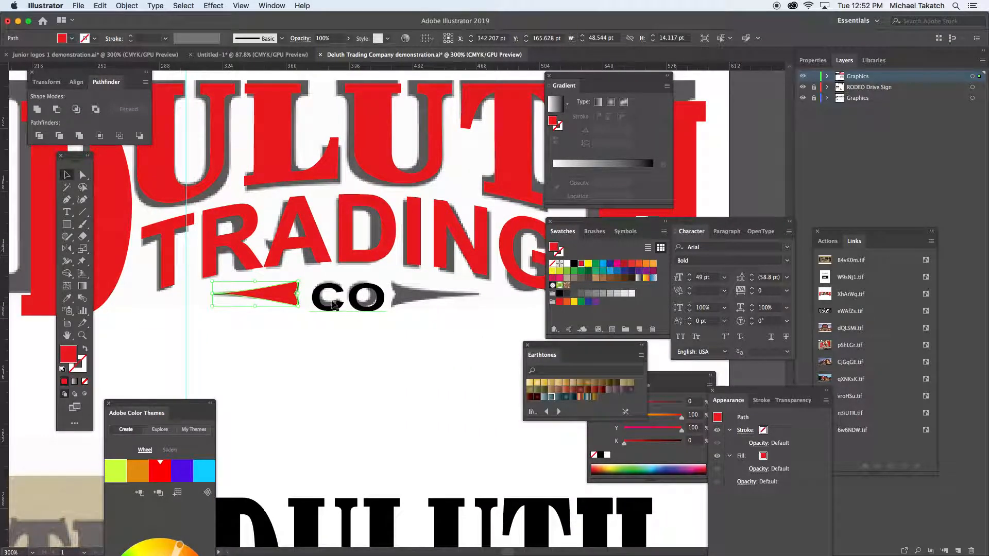
left_click(67, 249)
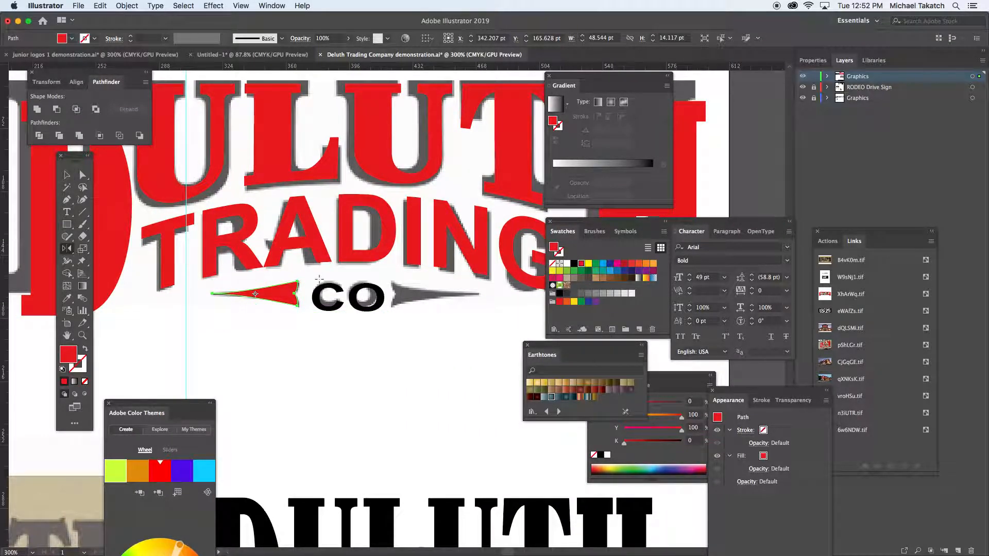
left_click(348, 297, "alt")
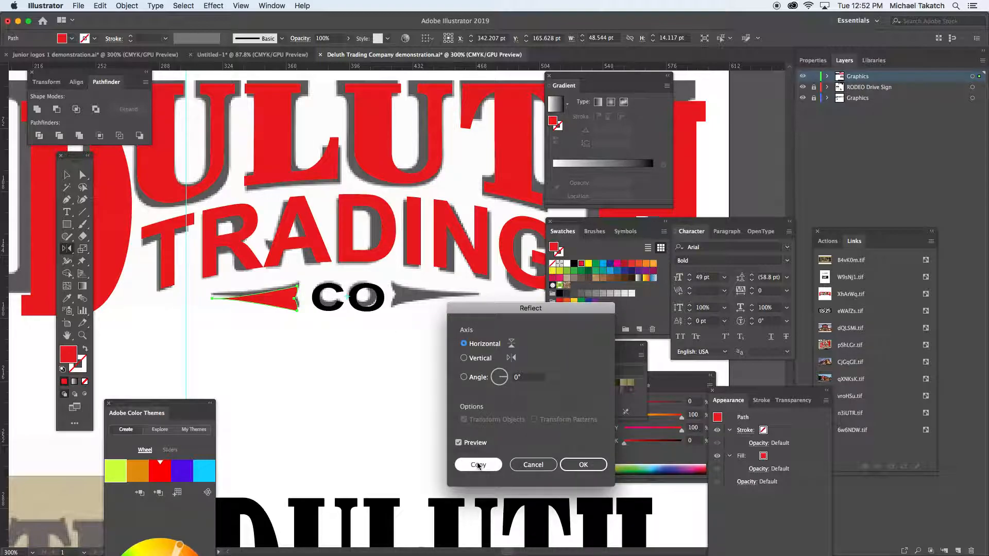
left_click(480, 359)
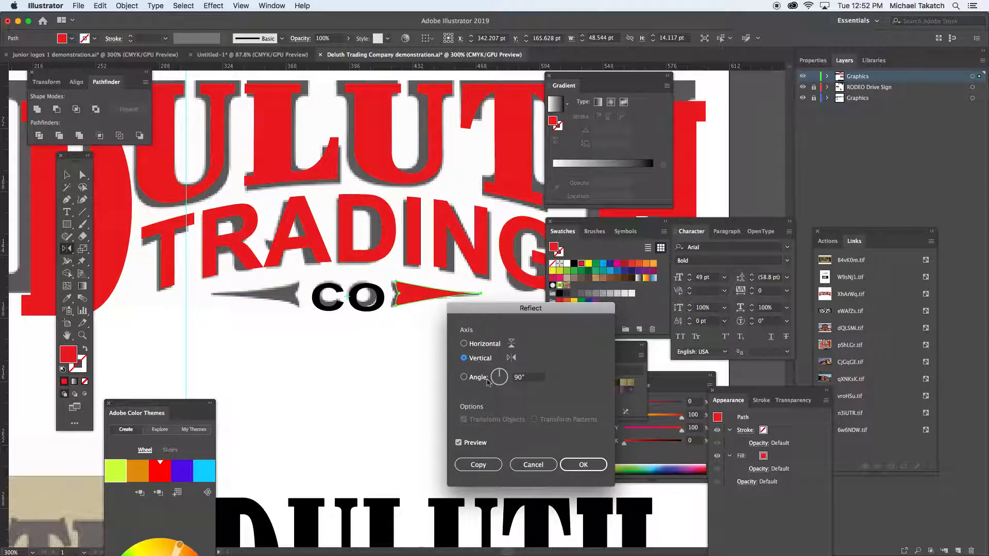
left_click(493, 463)
- Select both red arrows flanking the CO text and group them
key("v")
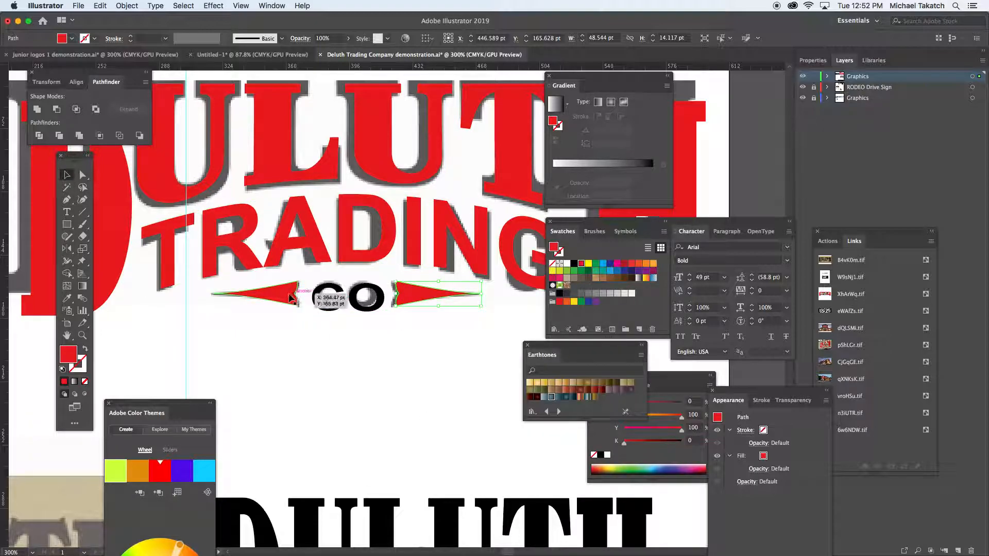
left_click(290, 299, "shift")
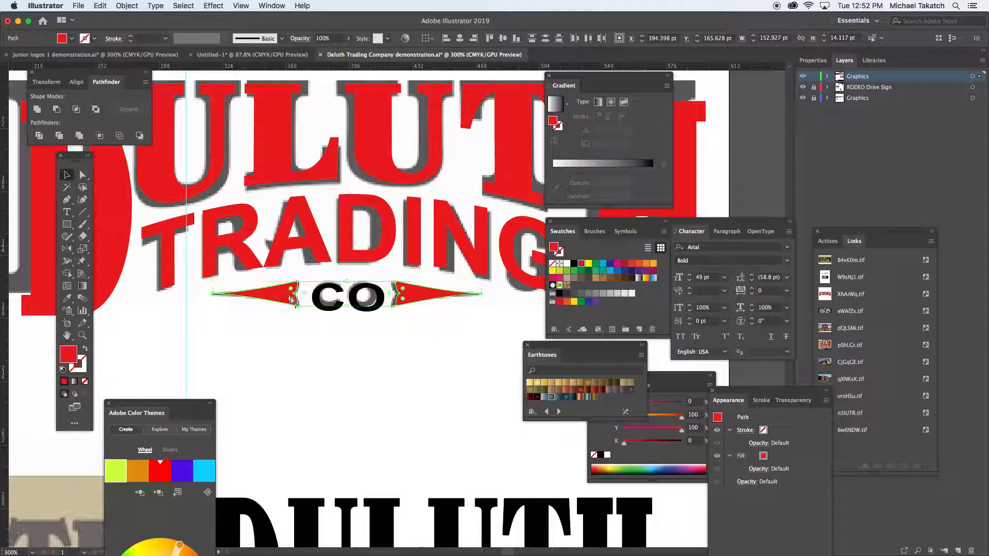
key("super+g")
- Centre the CO text horizontally between the arrows, aligning to the arrow group as the key object
left_click(326, 313)
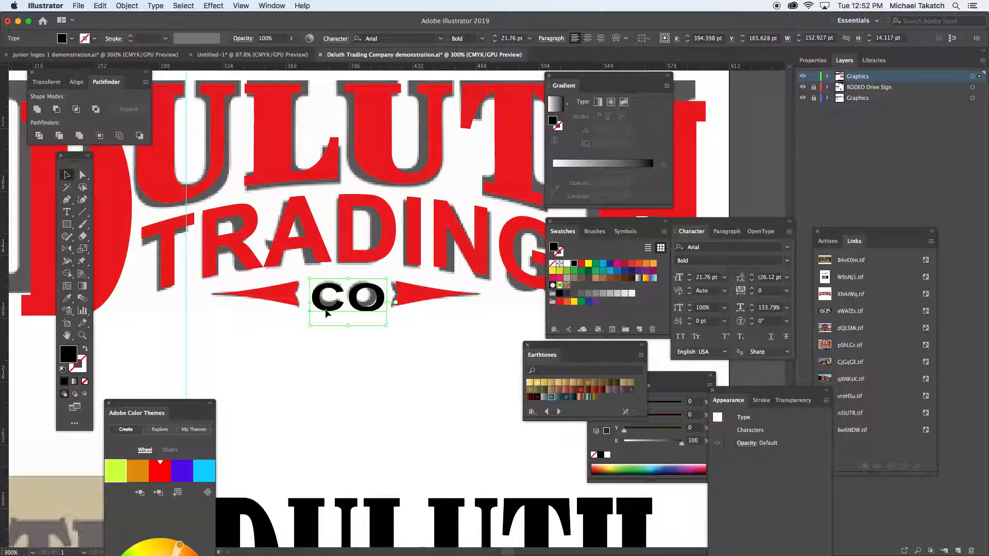
left_click(283, 301, "shift")
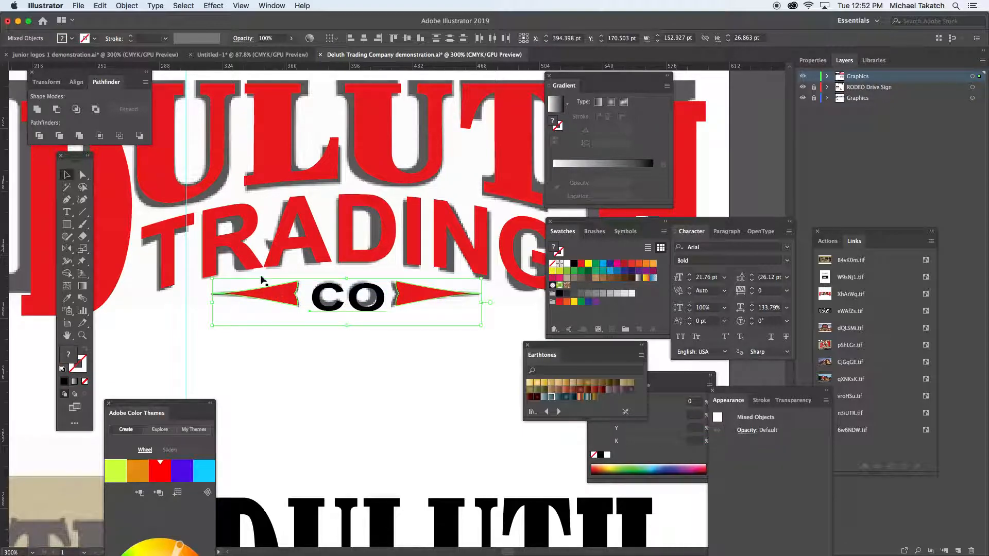
left_click(77, 82)
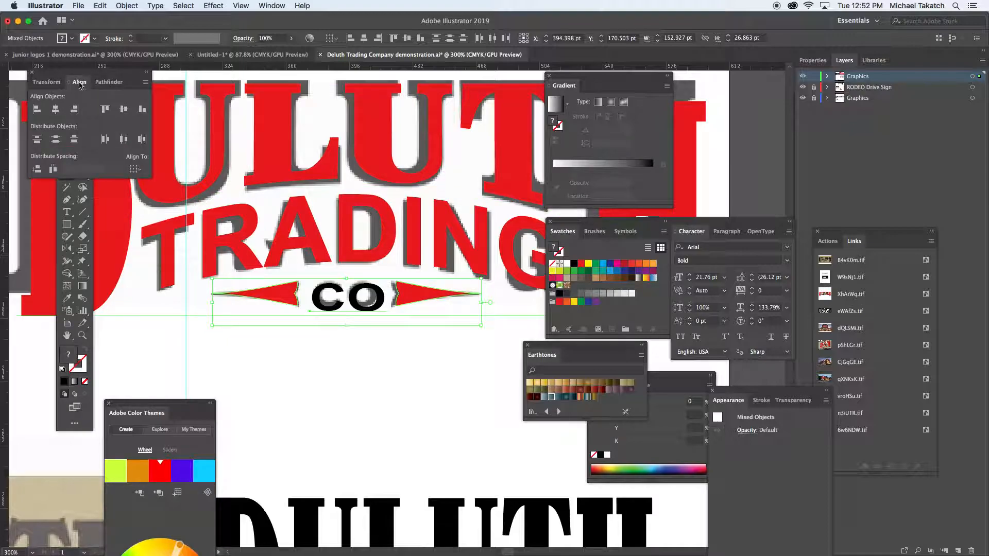
left_click(136, 170)
left_click(153, 194)
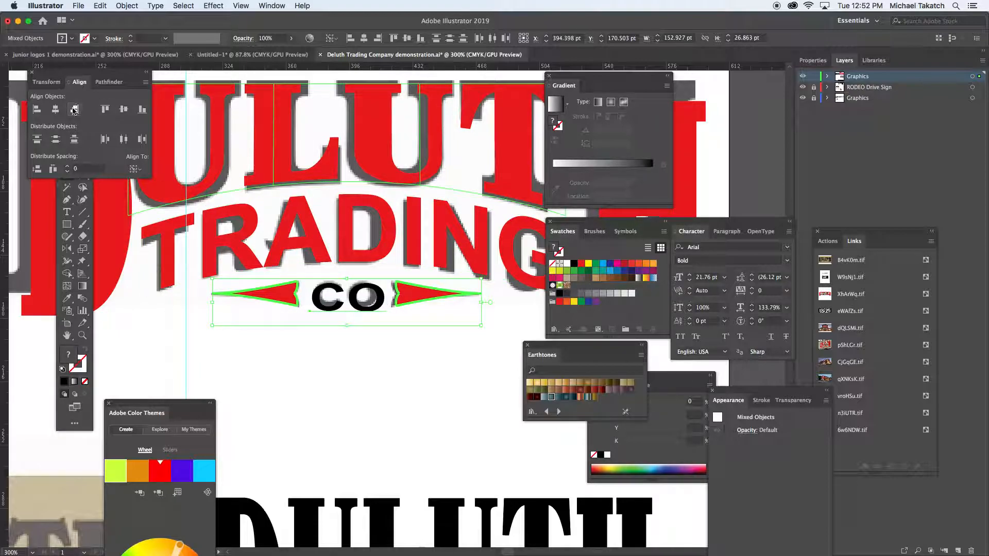
left_click(57, 111)
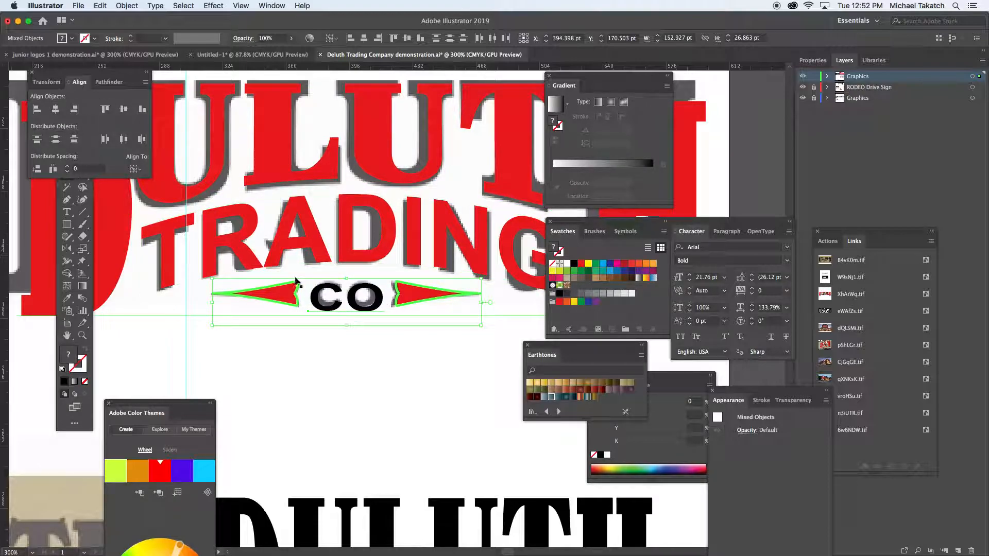
- Select the CO text together with the arrow pair and group them
left_click(325, 316)
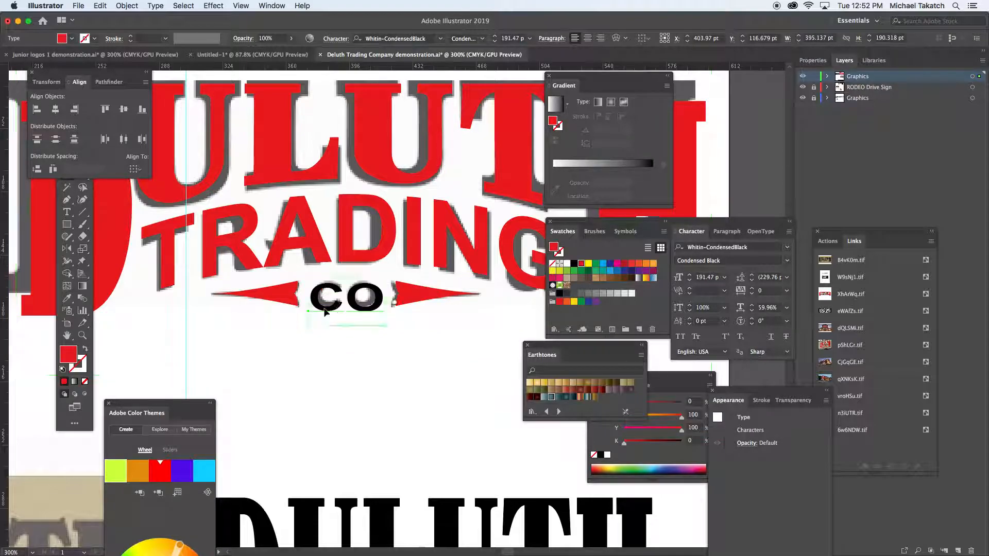
left_click(326, 309)
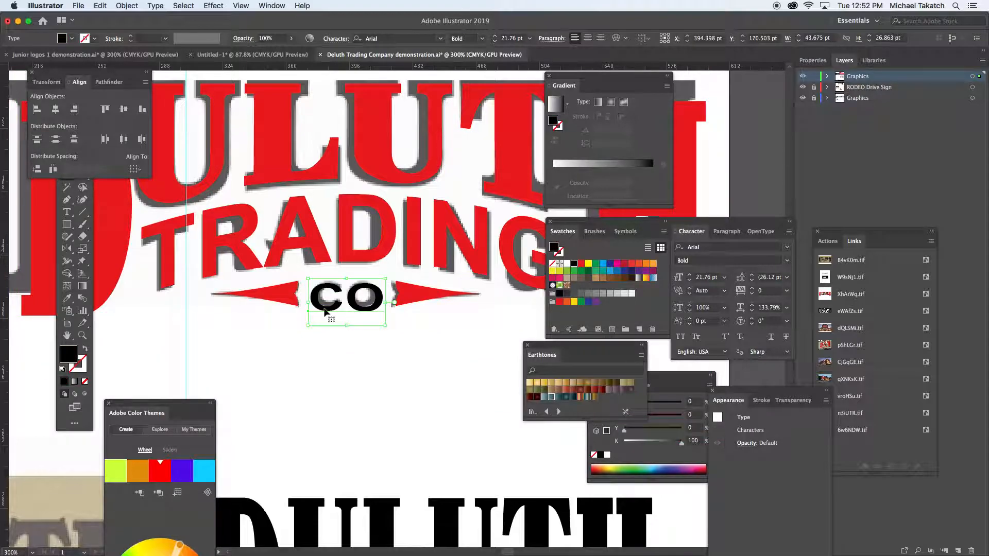
left_click(292, 301, "shift")
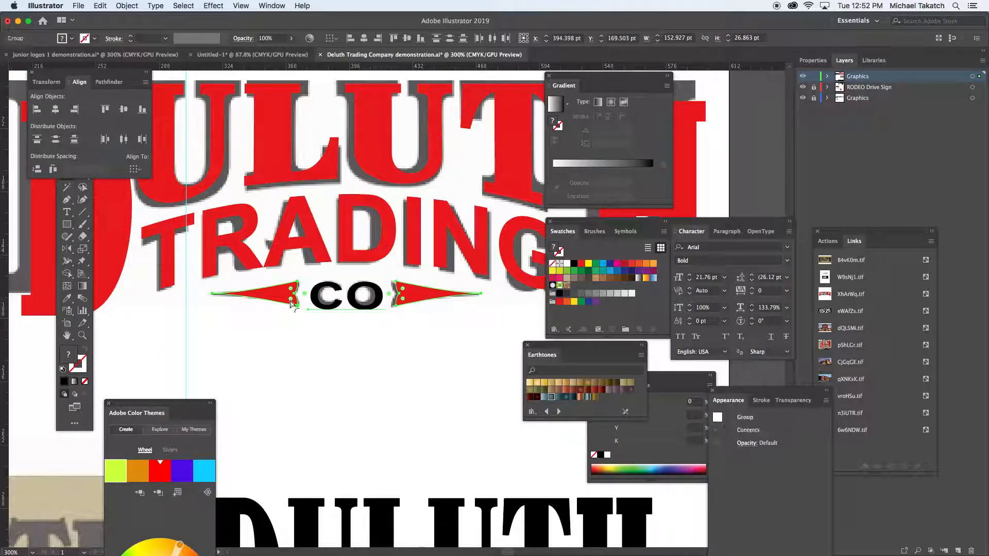
key("super+g")
- Nudge the large red D and H lettering up about 13 pt to match the height of the grey reference
key("super+minus")
key("super+minus")
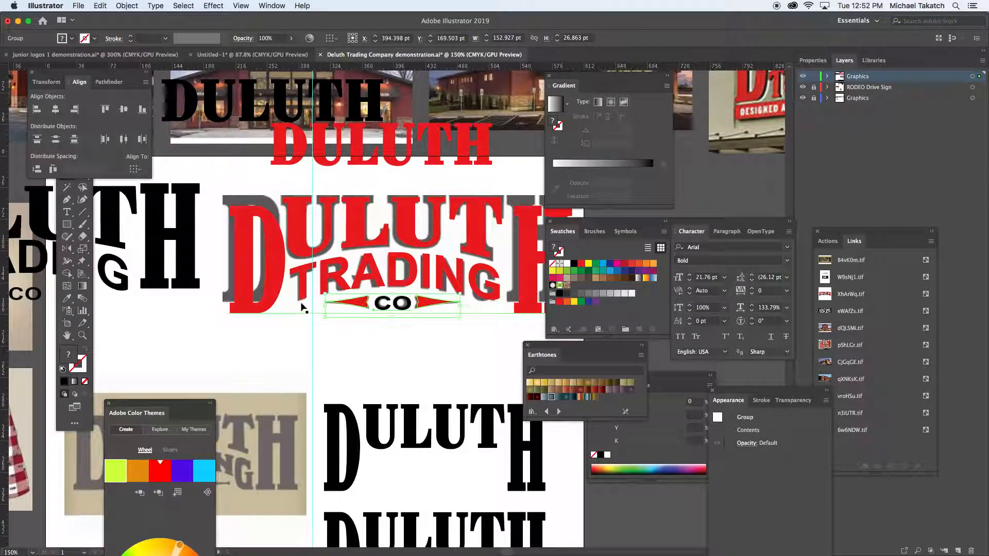
left_click(290, 257)
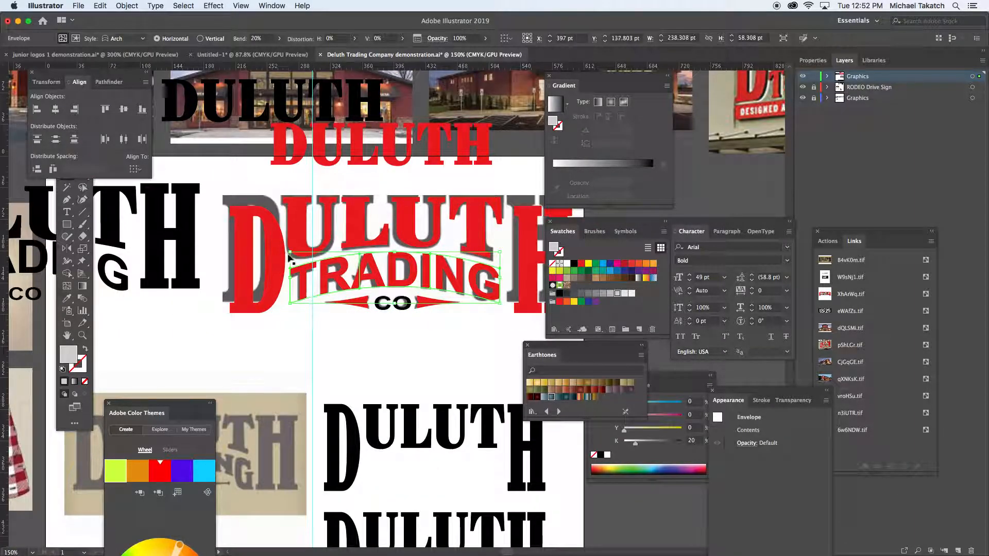
left_click(282, 223)
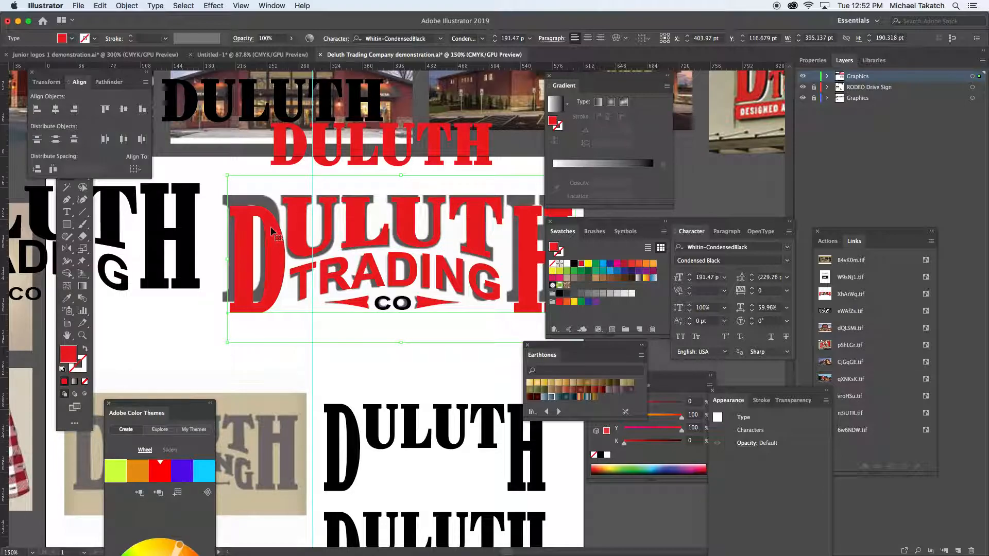
key("Up")
key("Up")
key("Up")
key("Up")
key("Up")
key("Up")
key("Up")
key("Up")
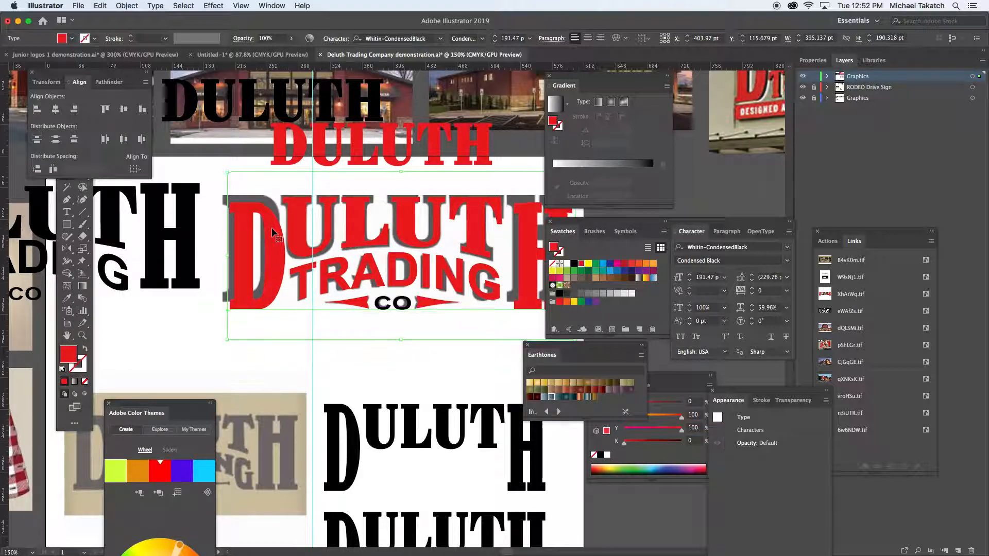
key("Up")
key("Up")
key("Up")
key("Up")
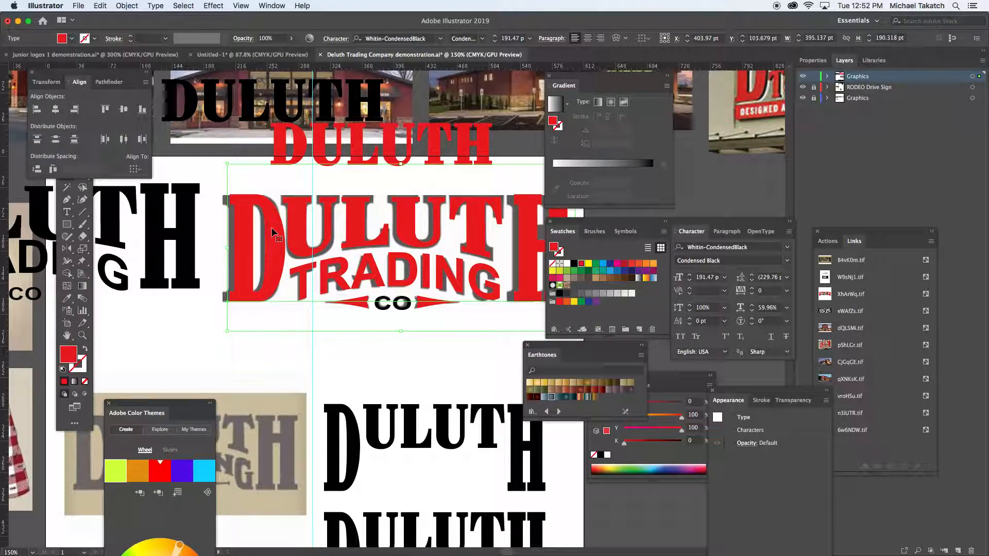
- Centre the large D and H and the arched ULUT letters horizontally on each other and group them
left_click(296, 212, "shift")
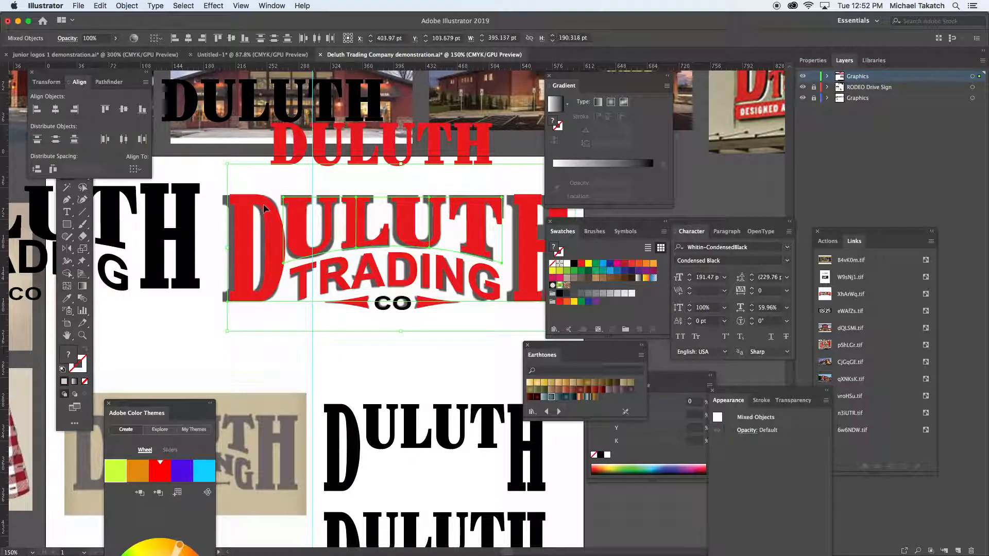
left_click(55, 109)
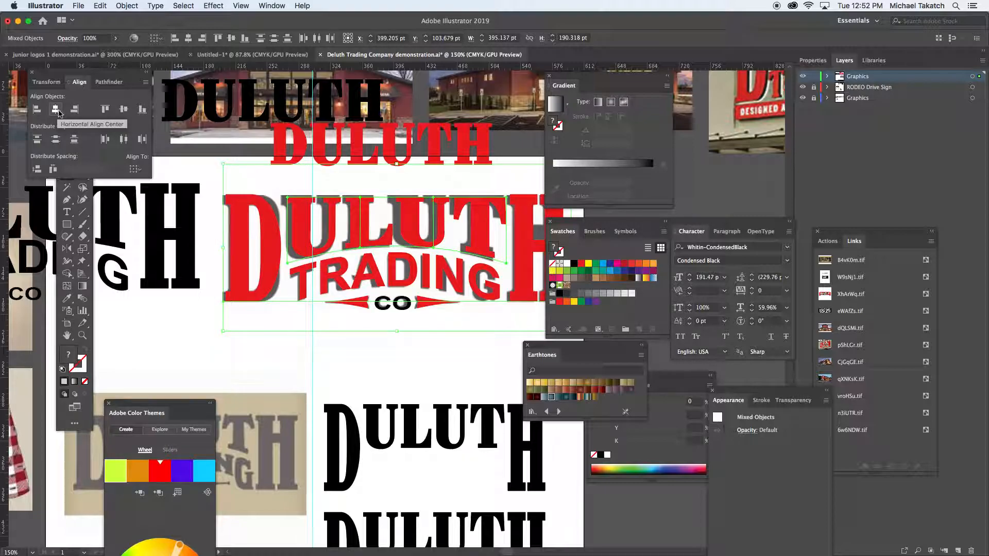
key("super+g")
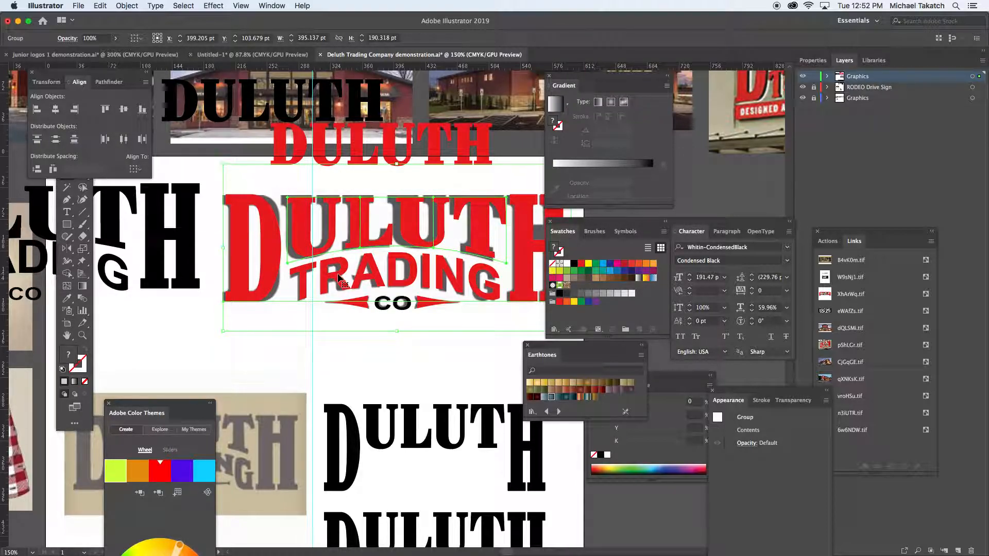
- Align the DULUTH group, the arched TRADING text and the CO arrow group on their horizontal centres
key("super+shift+a")
left_click(364, 305)
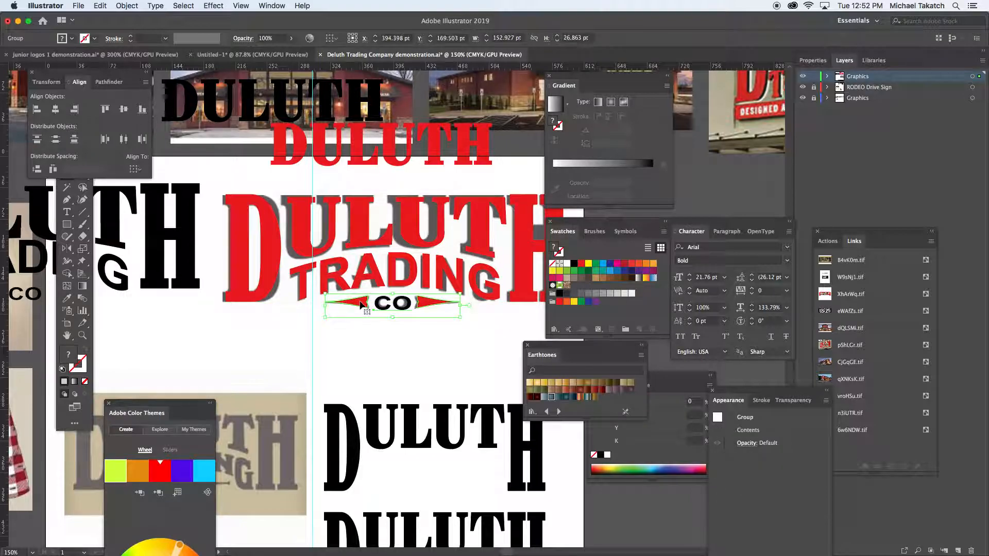
left_click(338, 269, "shift")
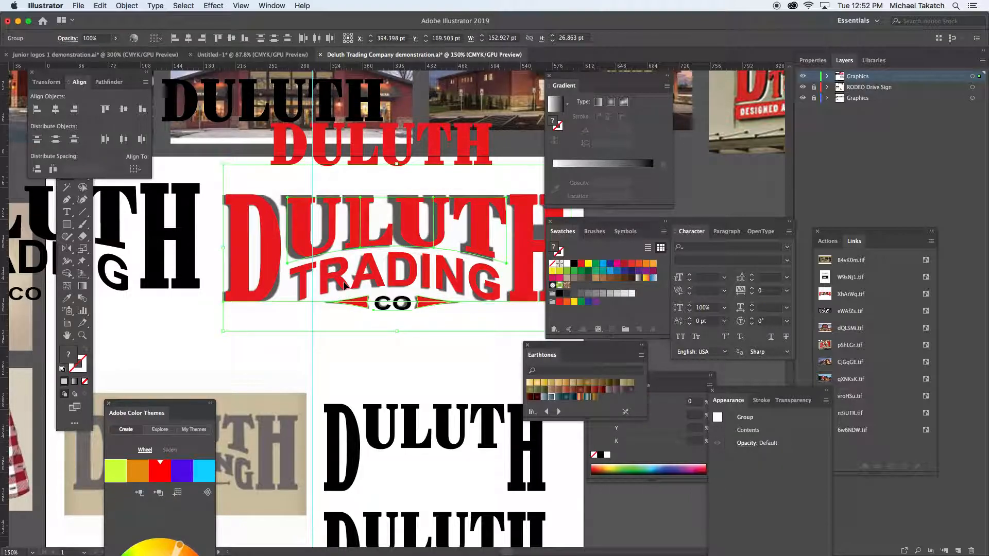
left_click(309, 268, "shift")
left_click(376, 357)
left_click_drag(376, 359, 318, 199)
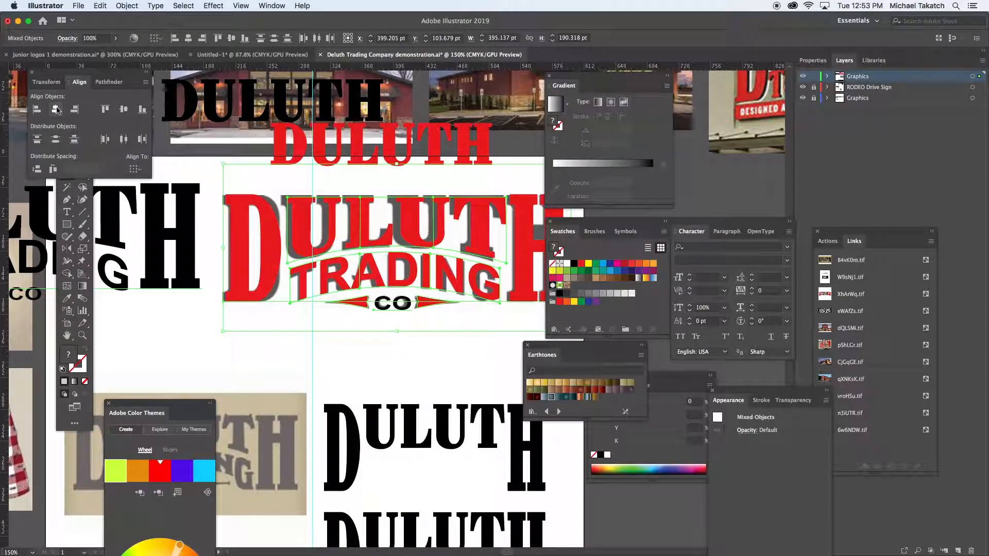
left_click(55, 109)
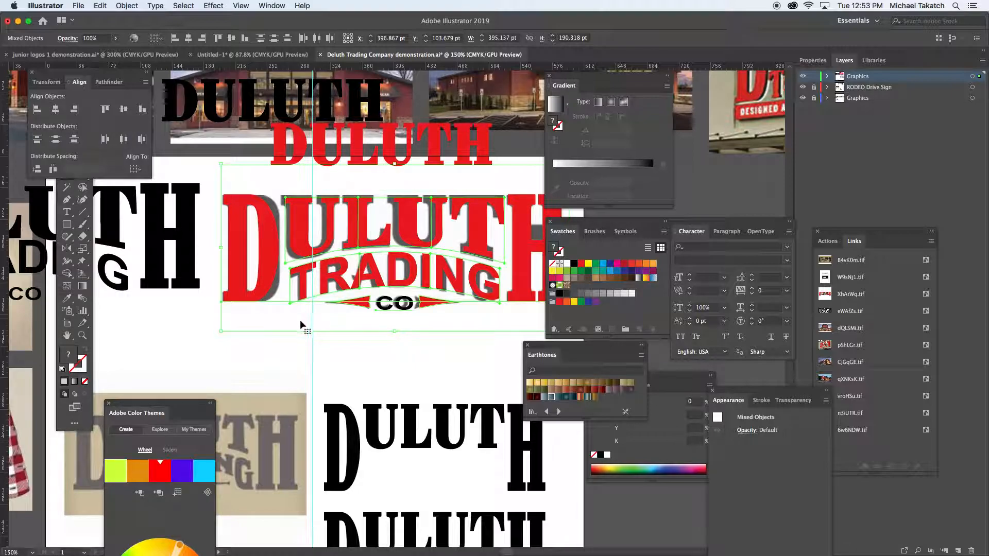
left_click(345, 354)
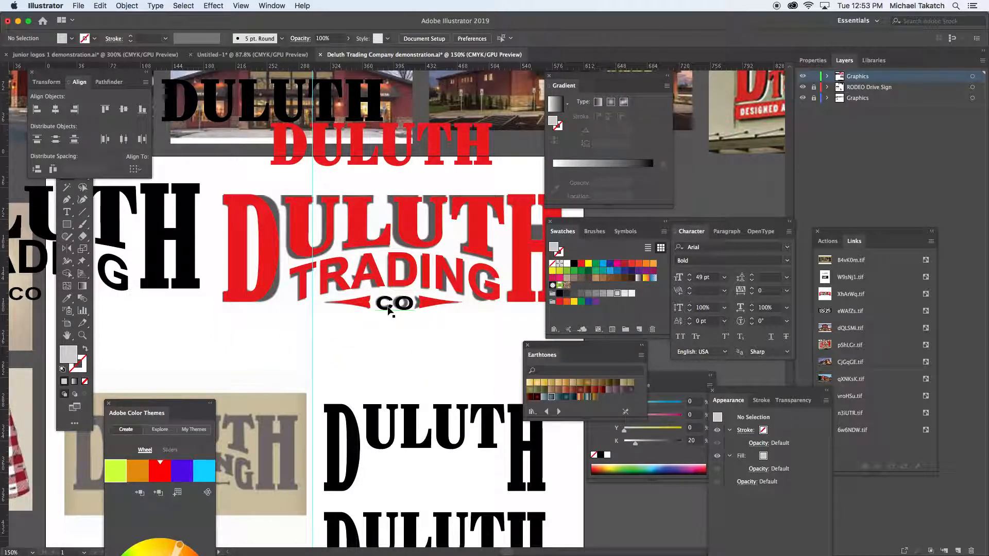
- Isolate the CO group and recolour the CO text red by sampling the arrow's fill with the Eyedropper
double_click(388, 309)
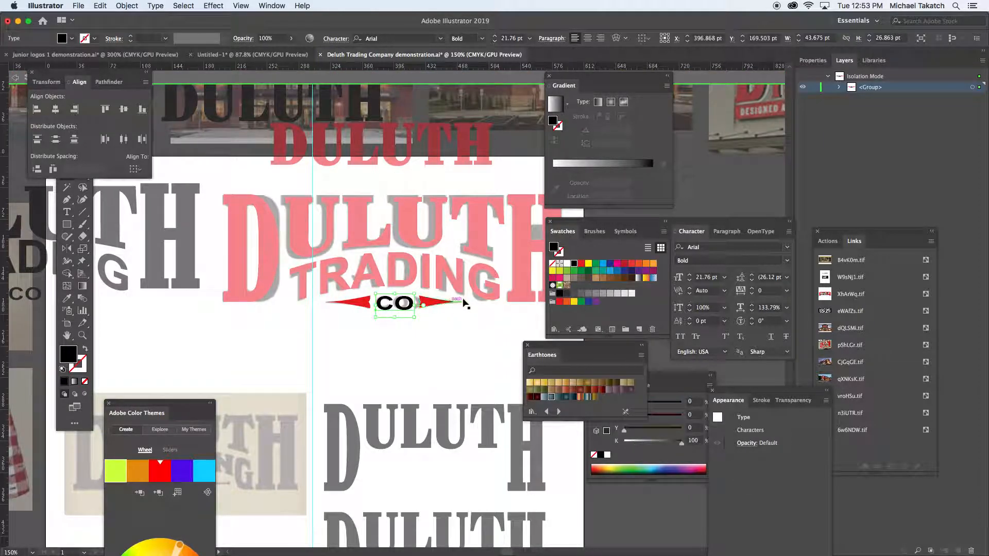
key("i")
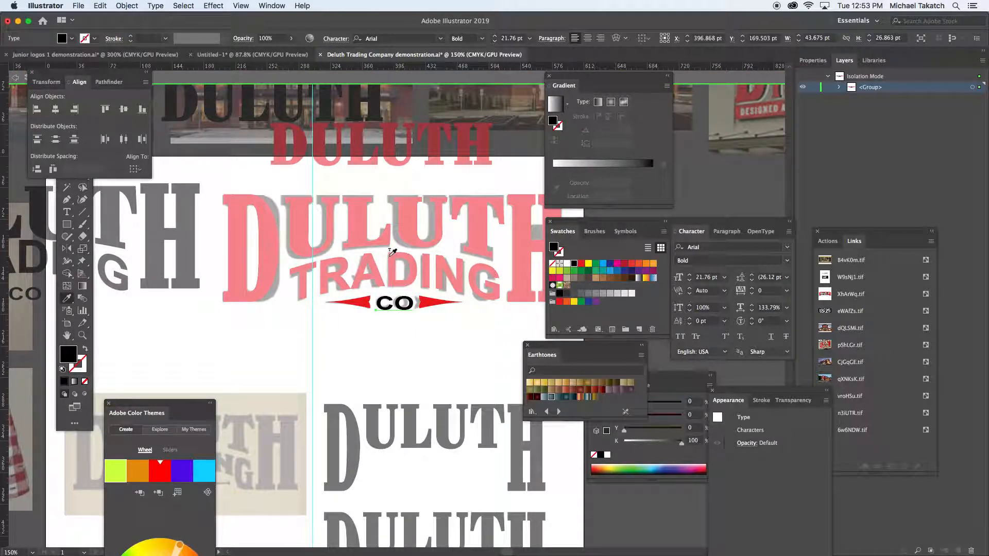
left_click(374, 262)
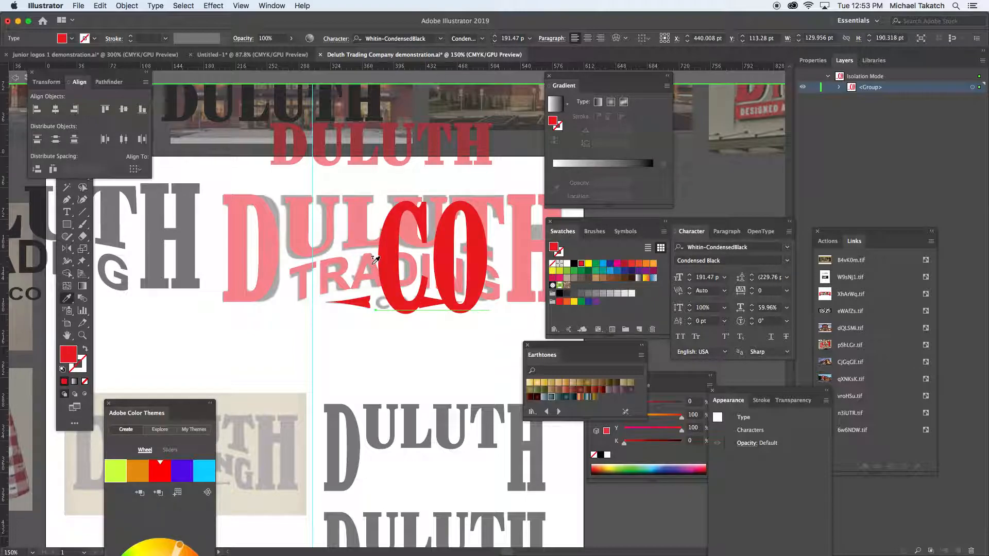
key("super+z")
left_click(365, 302)
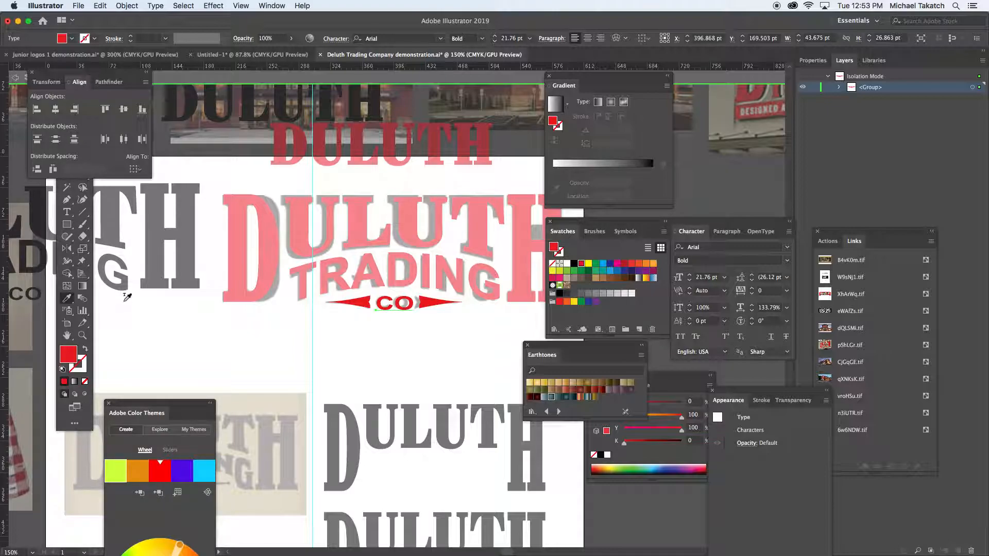
left_click(143, 312, "super")
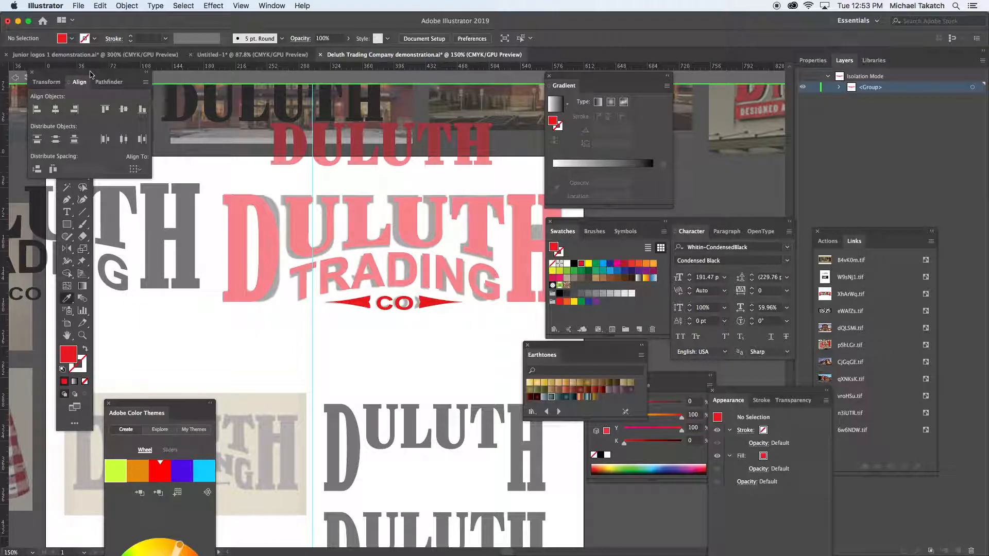
- Move the Align panel clear of the selection tools and leave the group's isolation mode
left_click_drag(90, 74, 174, 84)
left_click(66, 176)
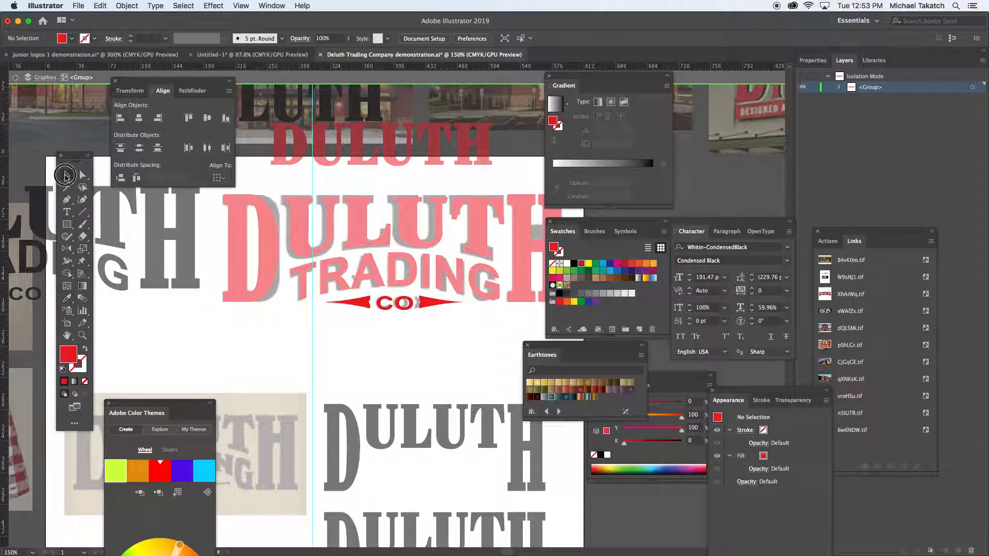
double_click(267, 274)
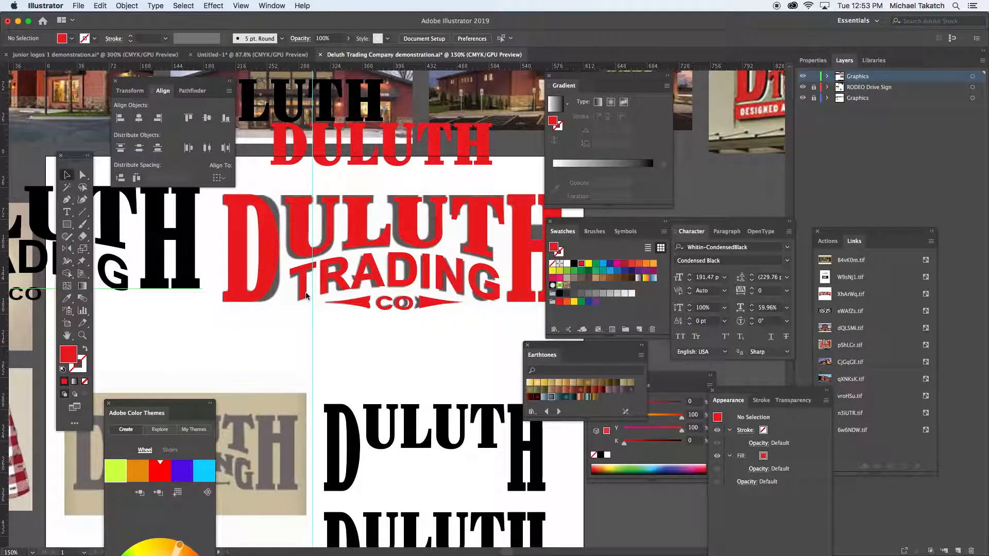
- Group the DULUTH letters, the arched TRADING text and the CO arrow group into one logo
left_click(452, 320)
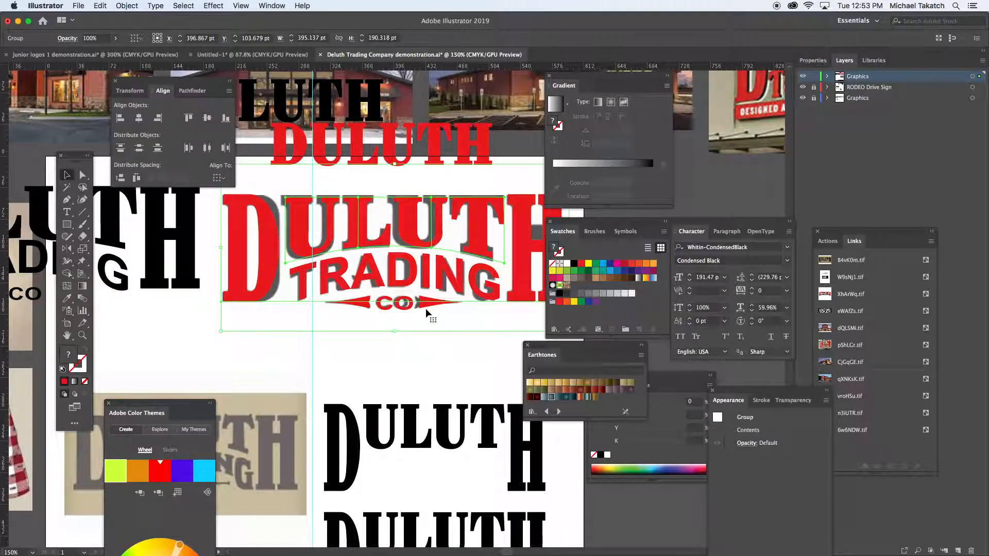
left_click_drag(425, 308, 441, 312)
key("cmd+z")
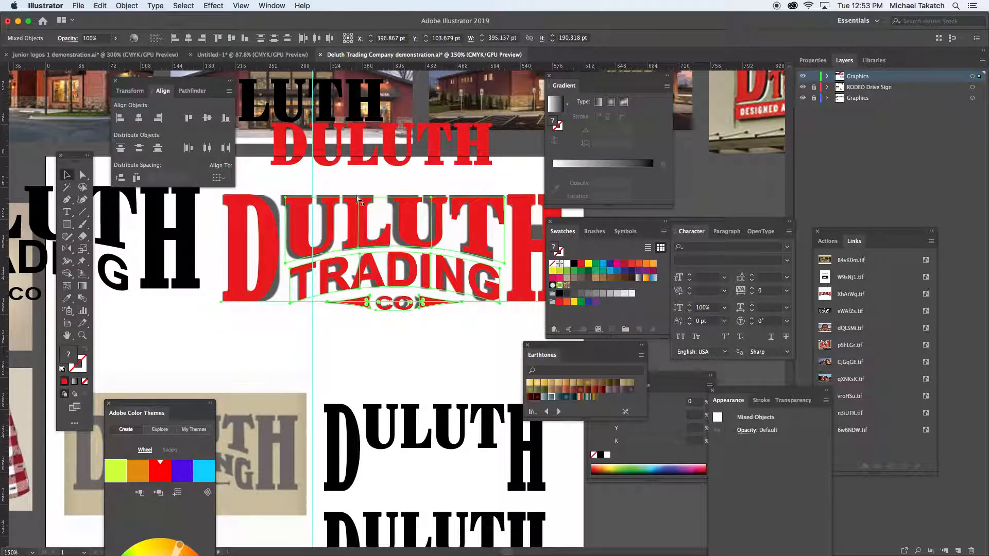
key("super+g")
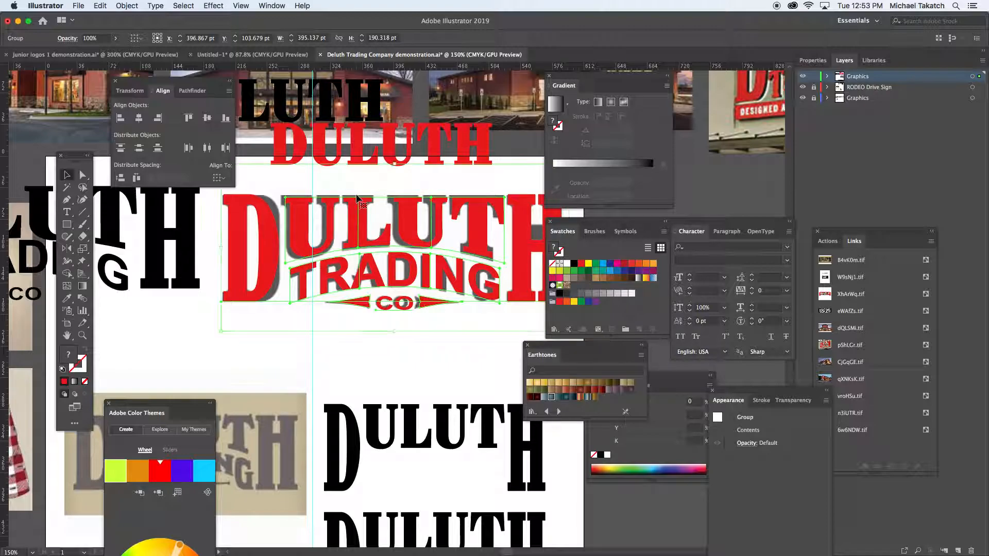
- Switch to Photoshop and paste the logo into the blank Untitled-1 document as pixels
key("super+Tab")
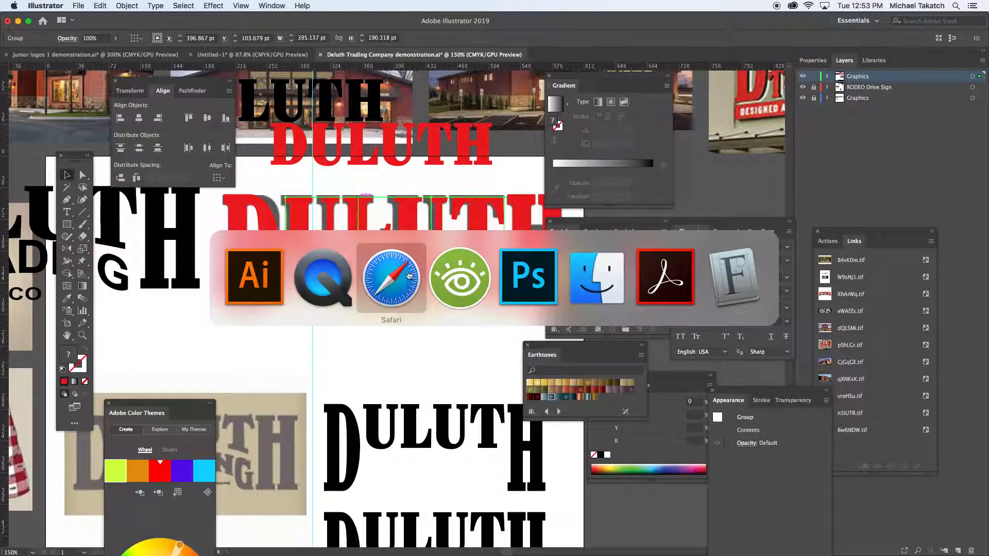
left_click(515, 268)
key("super+v")
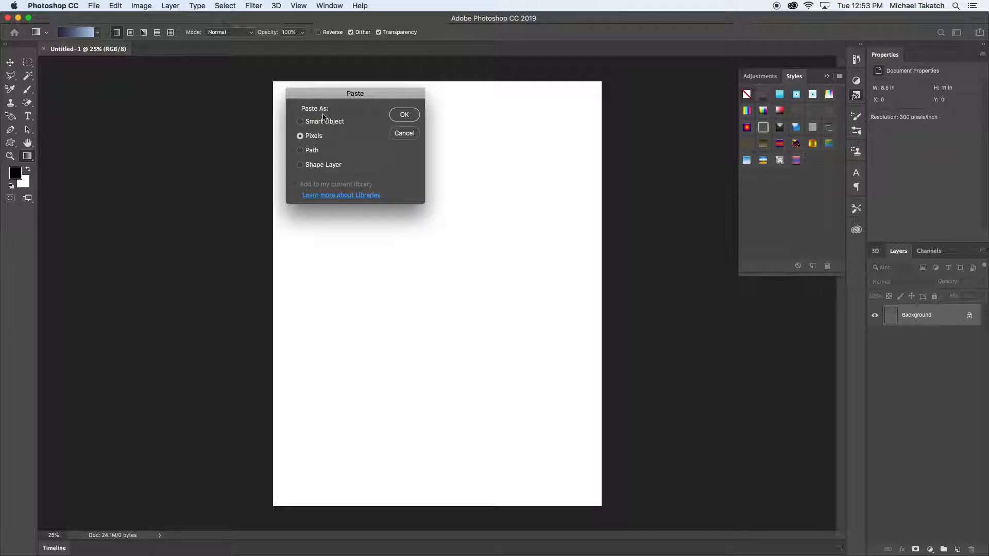
left_click(402, 116)
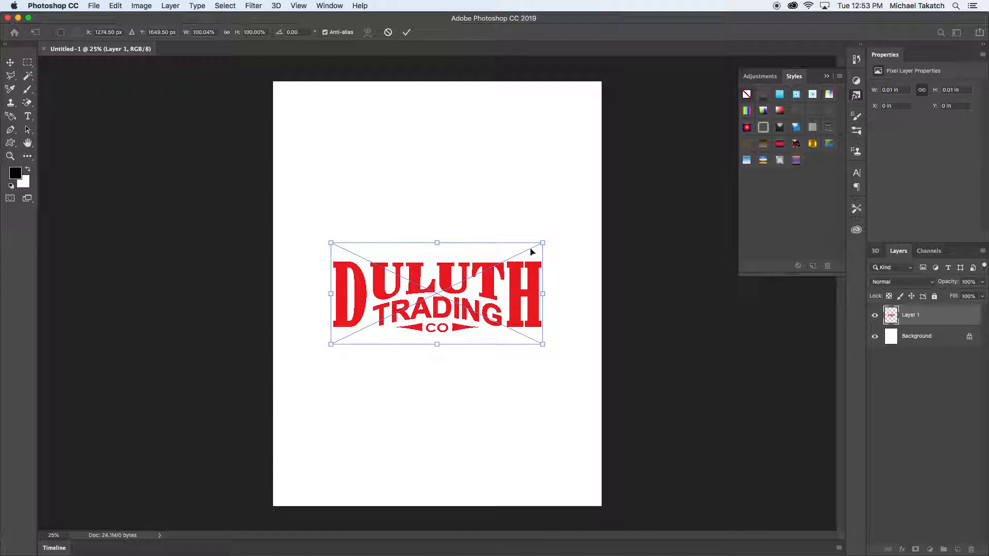
- Enlarge the pasted logo to about 7.09 in wide and place it in the upper half of the page
left_click_drag(544, 241, 576, 218)
left_click_drag(507, 257, 503, 196)
key("g")
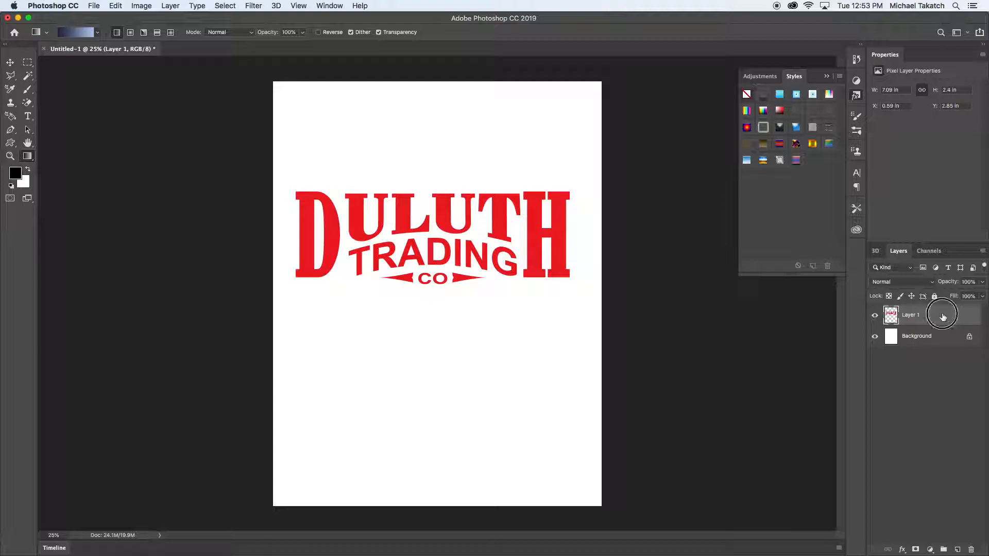
- Duplicate the logo layer and set the foreground colour to bright blue #0c37f0
left_click_drag(947, 316, 957, 549)
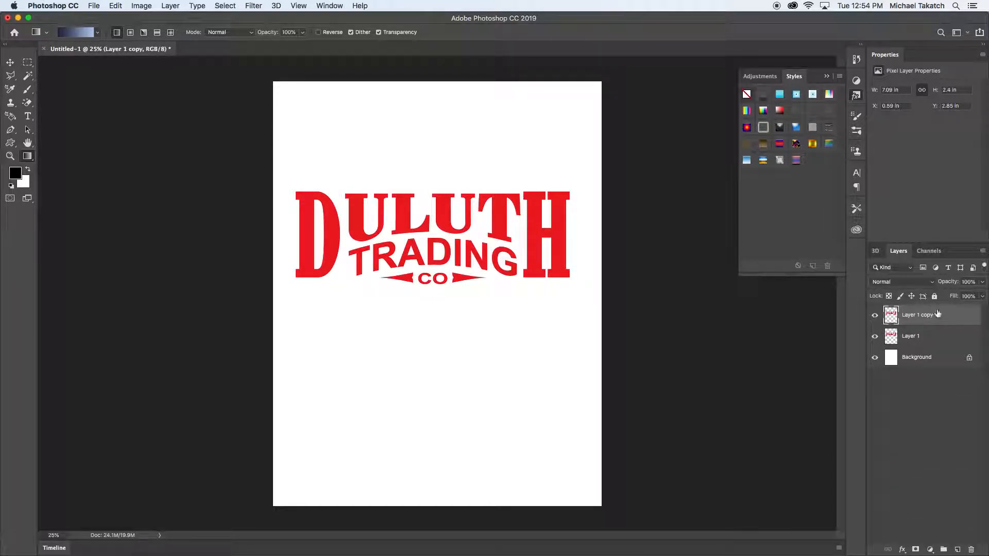
left_click(16, 174)
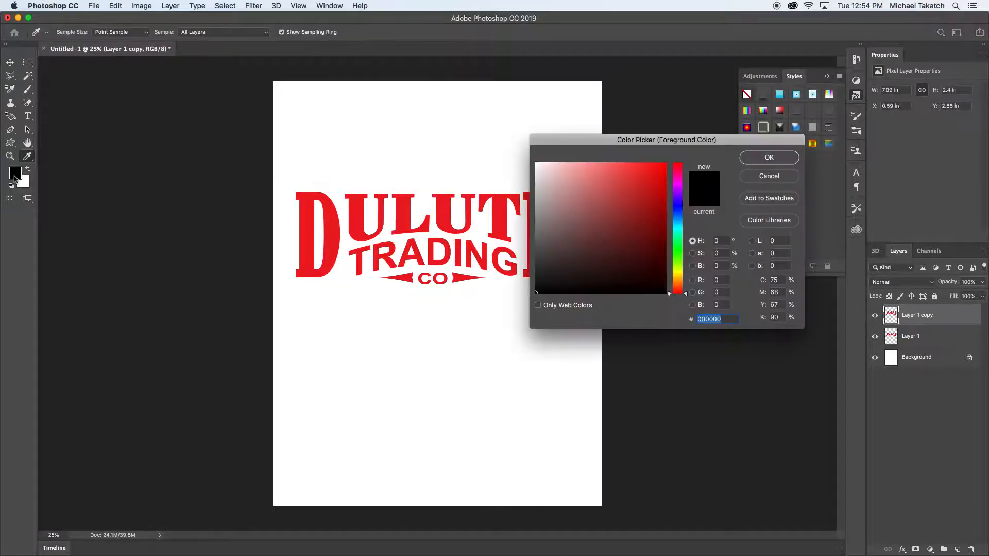
left_click(677, 212)
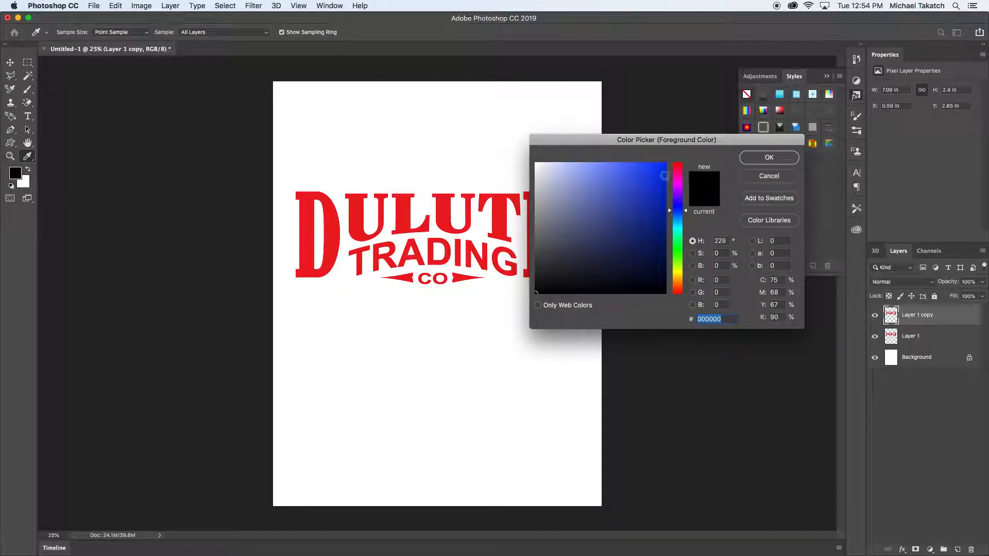
left_click(664, 181)
left_click(778, 161)
key("g")
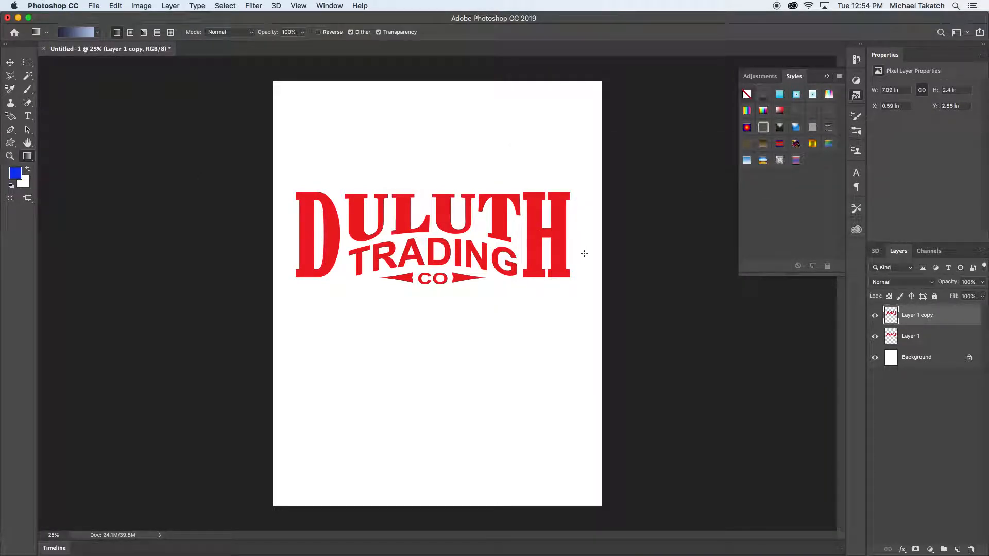
- Fill the duplicate logo's opaque pixels with the bright blue foreground colour, preserving transparency
key("alt+BackSpace")
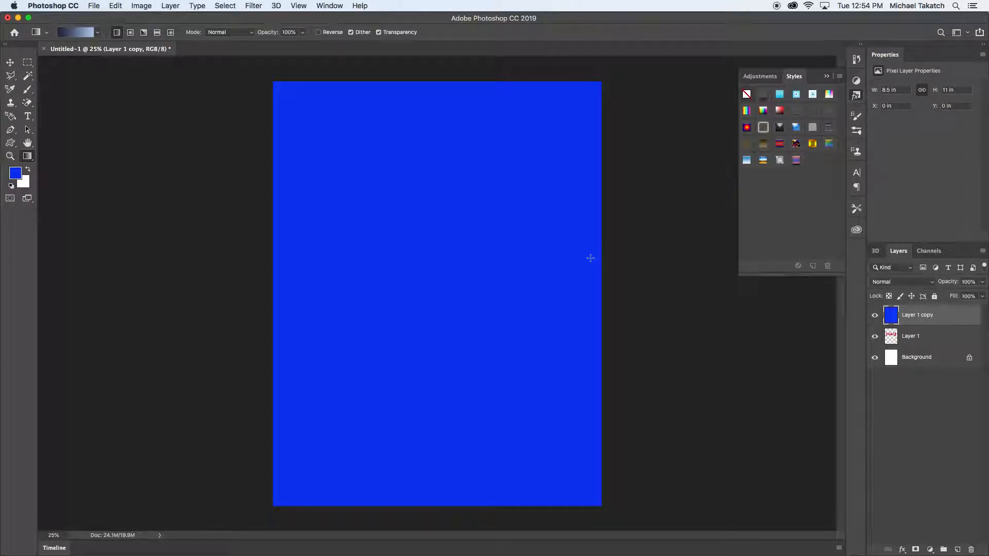
key("super+z")
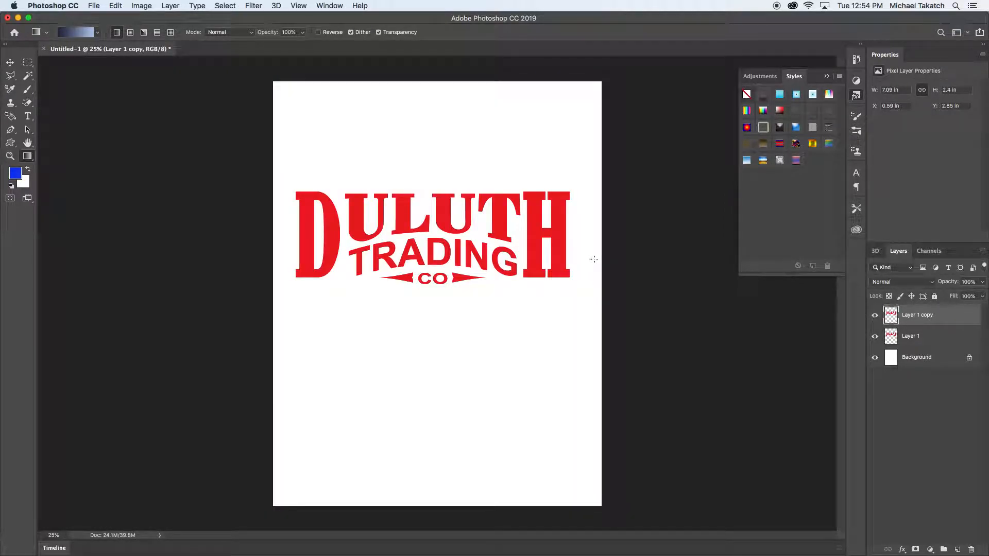
key("shift+alt+BackSpace")
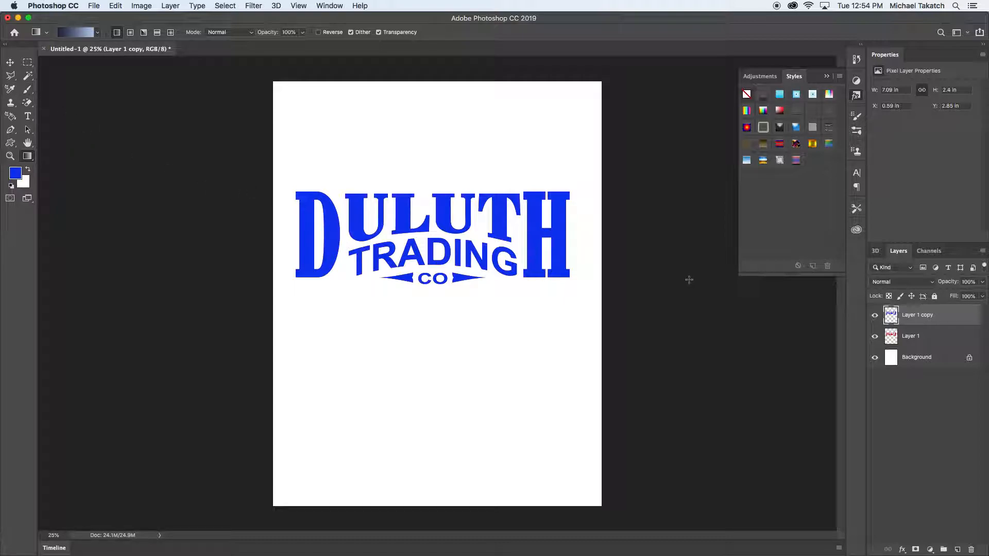
- Set the foreground colour to pale blue #b0bdf5 and fill only the duplicate logo's opaque pixels
left_click(15, 175)
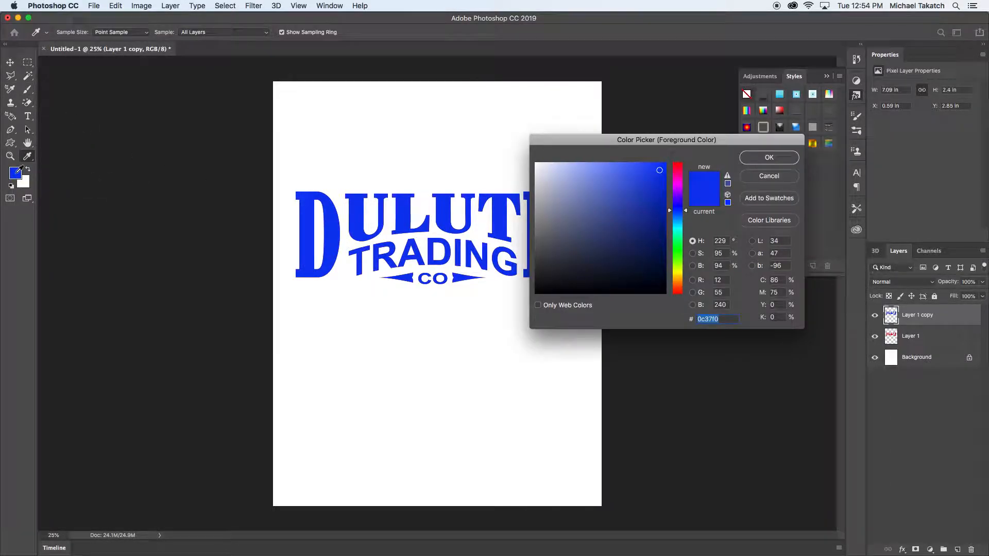
left_click(571, 169)
left_click(761, 159)
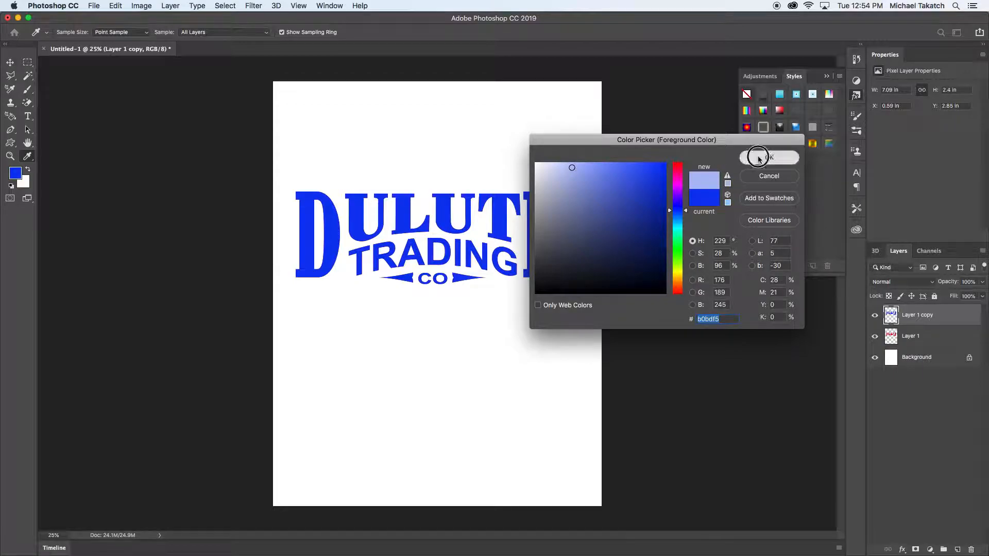
key("g")
key("alt+shift+BackSpace")
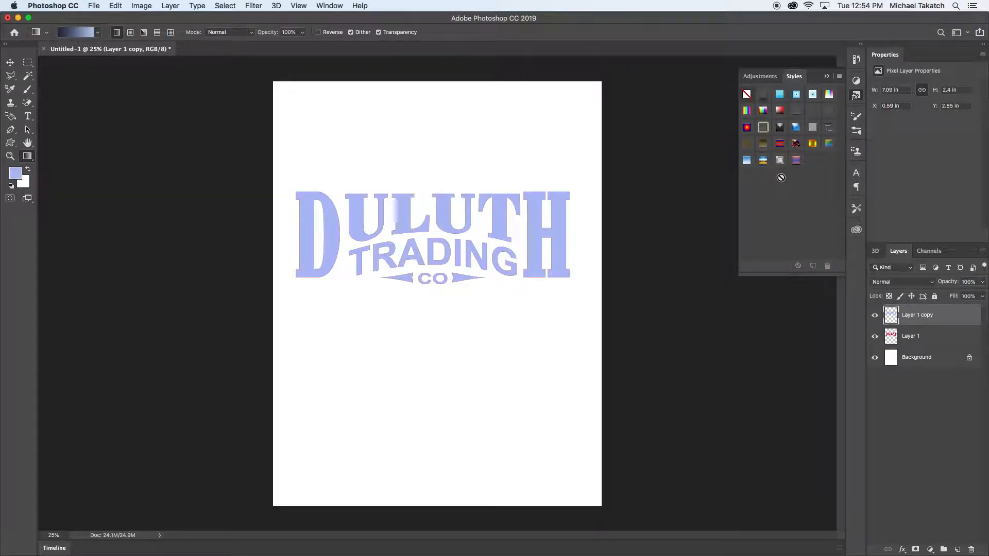
- Choose a medium blue foreground colour and refill the duplicate logo's opaque pixels with it
left_click(16, 174)
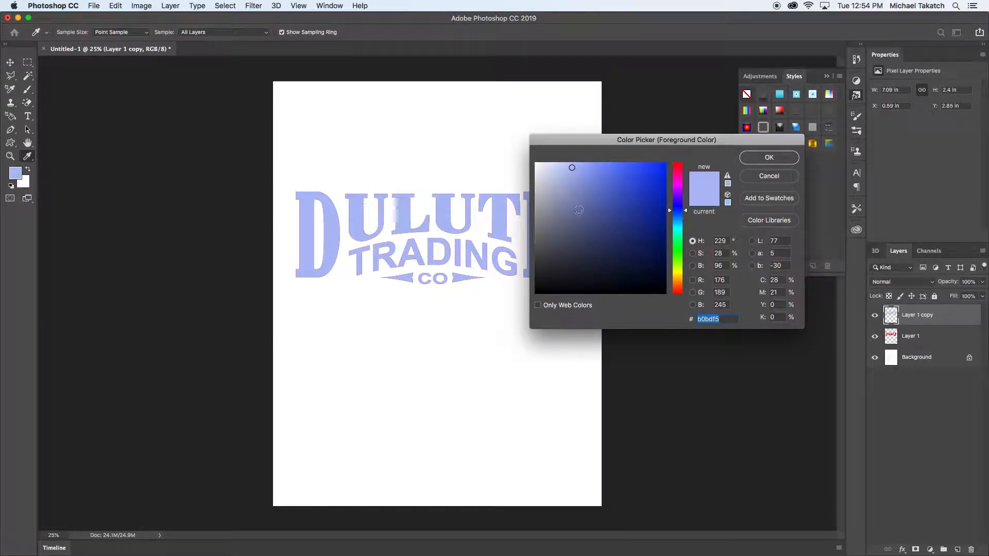
left_click(607, 176)
left_click(761, 158)
key("g")
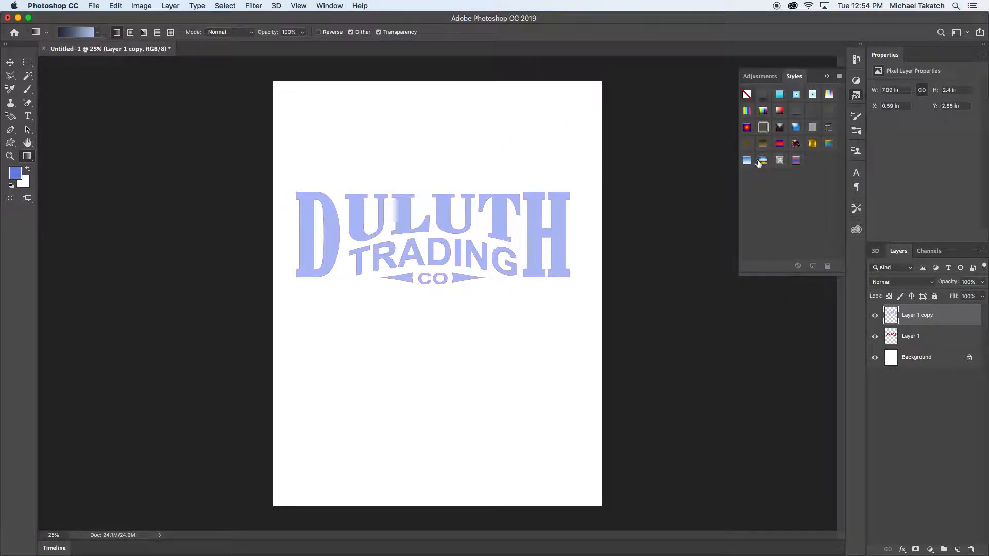
key("alt+shift+BackSpace")
- Add a Bevel & Emboss and a bright green Color Overlay at 45% opacity to the duplicate logo layer
double_click(969, 315)
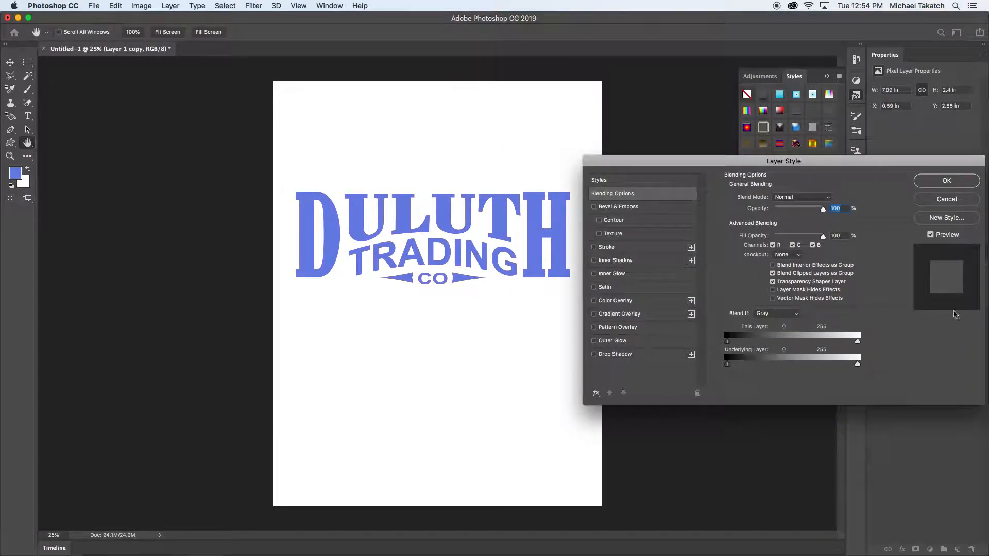
left_click(646, 208)
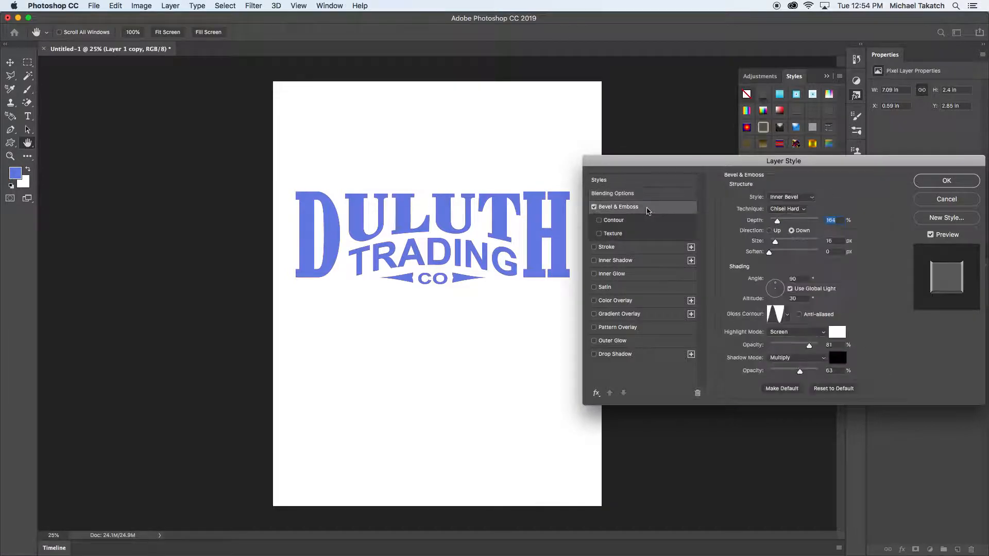
left_click(642, 303)
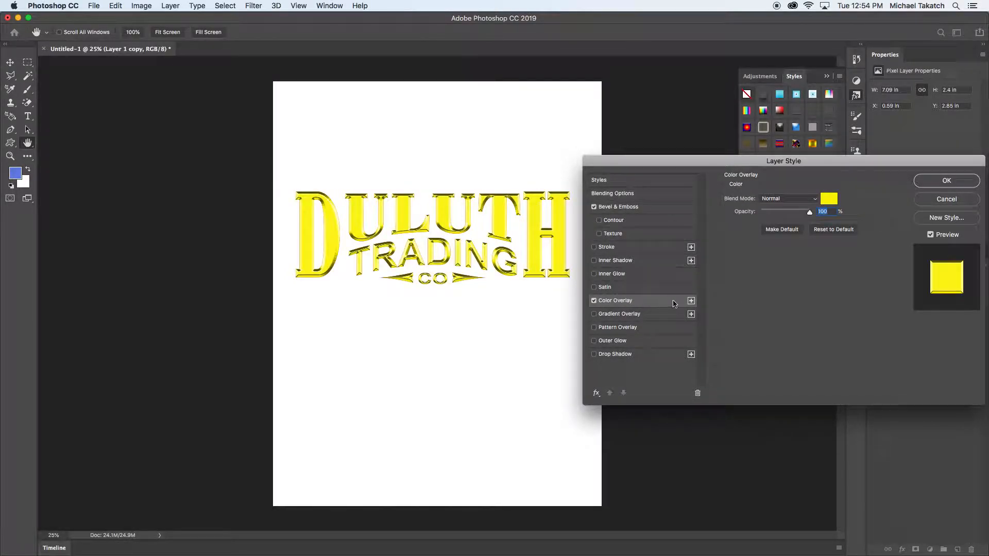
left_click(830, 200)
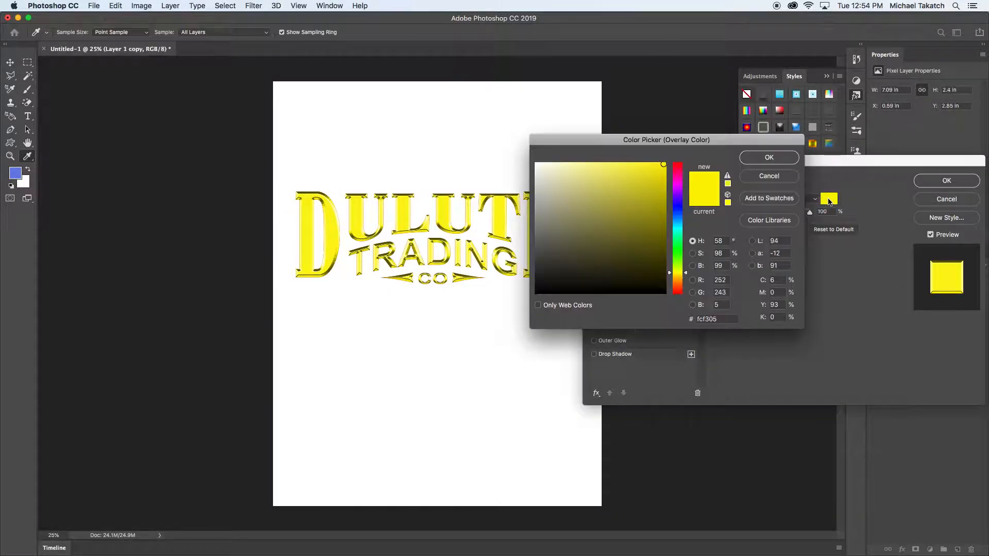
left_click(678, 249)
left_click(752, 161)
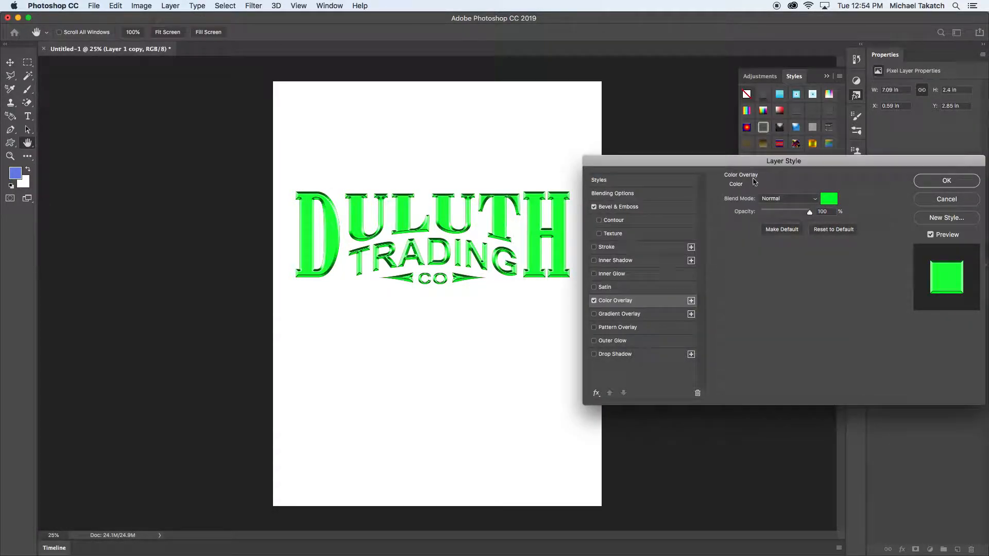
left_click(773, 212)
left_click(783, 212)
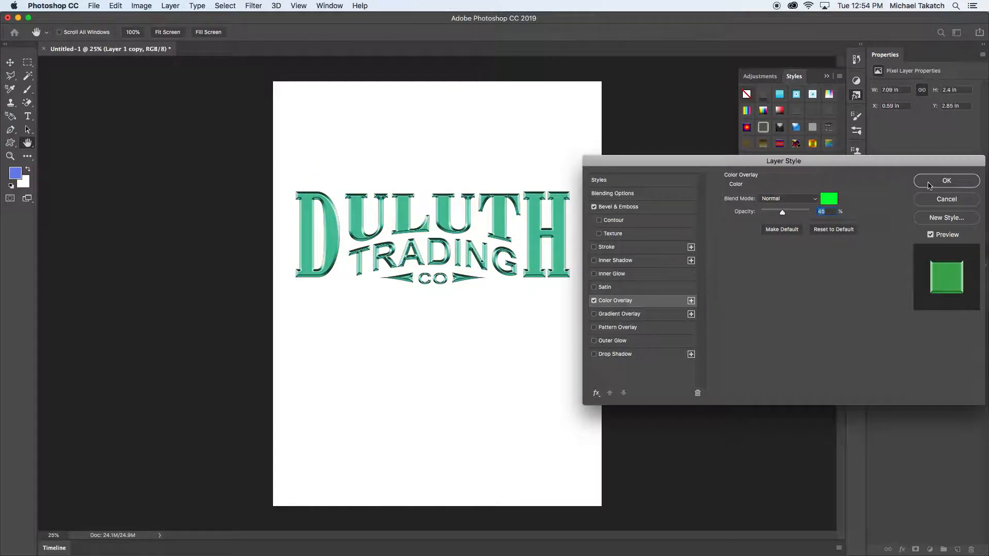
- Add a Drop Shadow to the duplicate logo at a 65° angle, 41 px distance and 11% opacity, and apply the layer style
left_click(646, 356)
left_click_drag(530, 280, 538, 279)
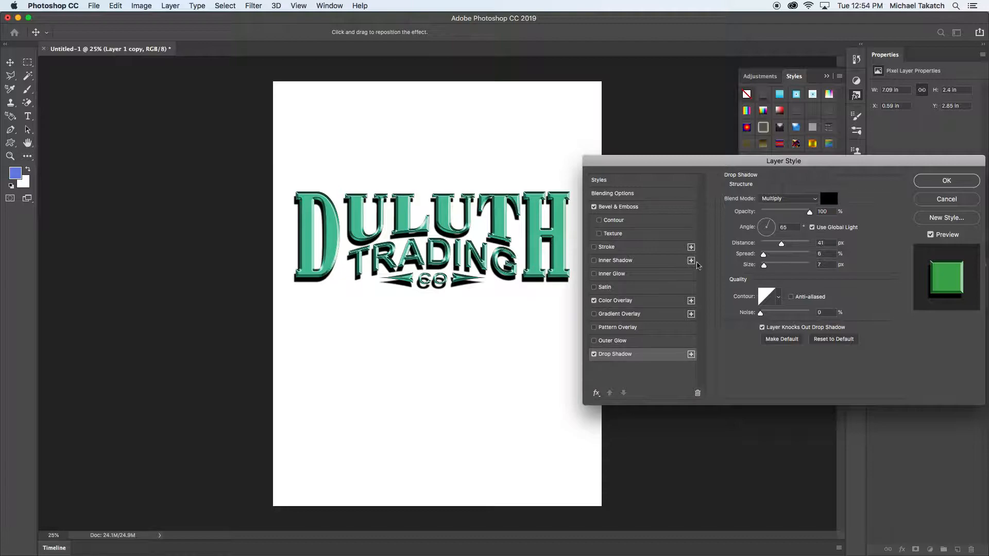
left_click_drag(776, 214, 766, 215)
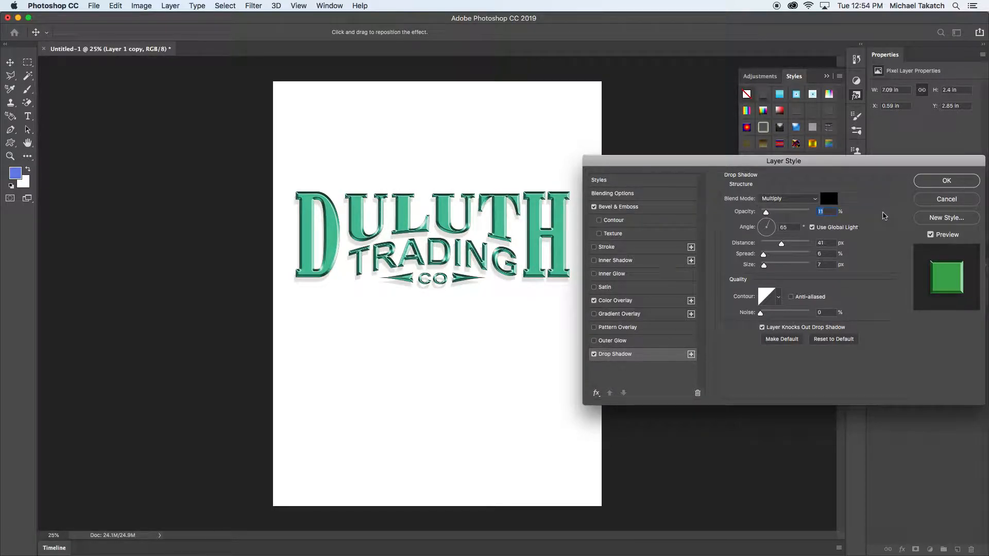
left_click(930, 182)
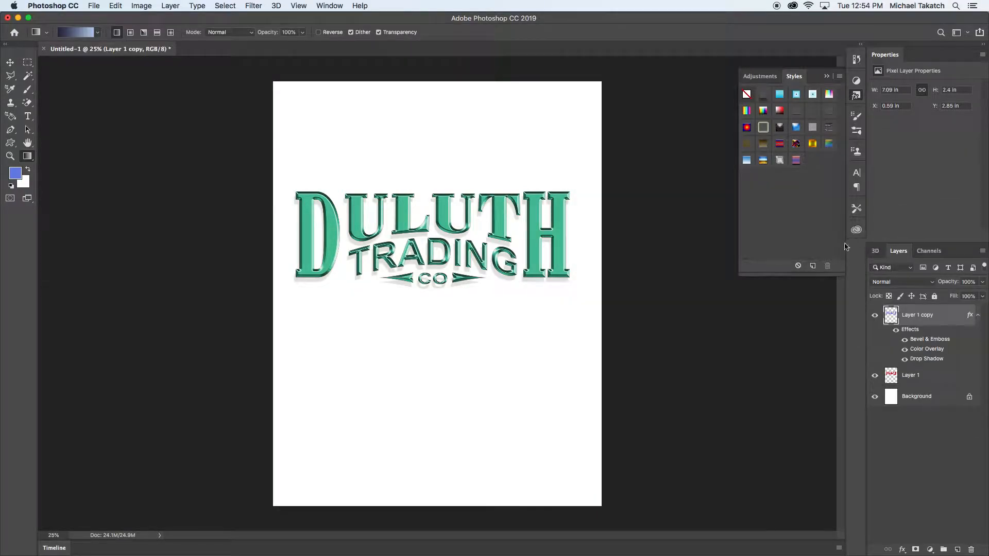
- Hide and show the Bevel & Emboss, Color Overlay and Drop Shadow effects one by one to compare their looks
left_click(905, 340)
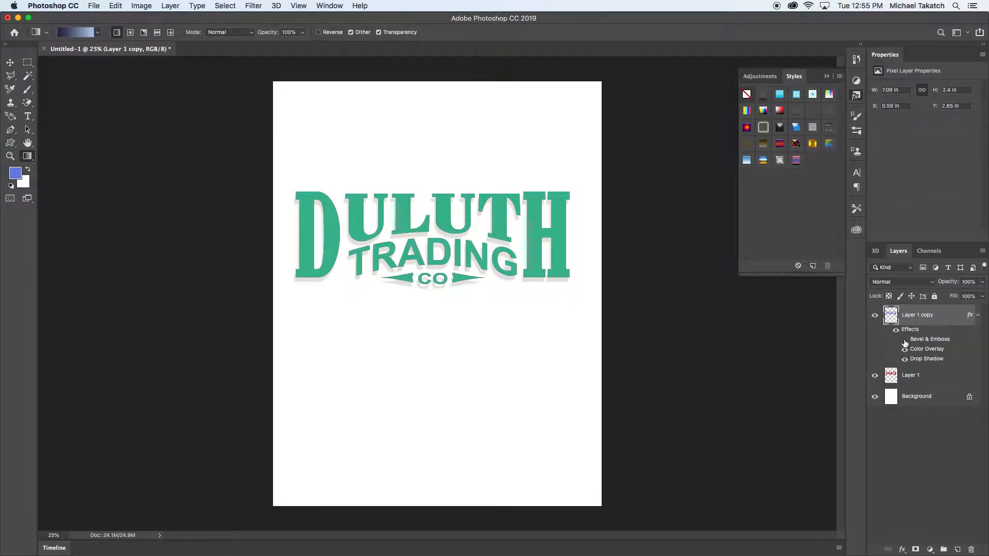
left_click(905, 340)
left_click(905, 349)
left_click(904, 350)
left_click(904, 359)
left_click(905, 359)
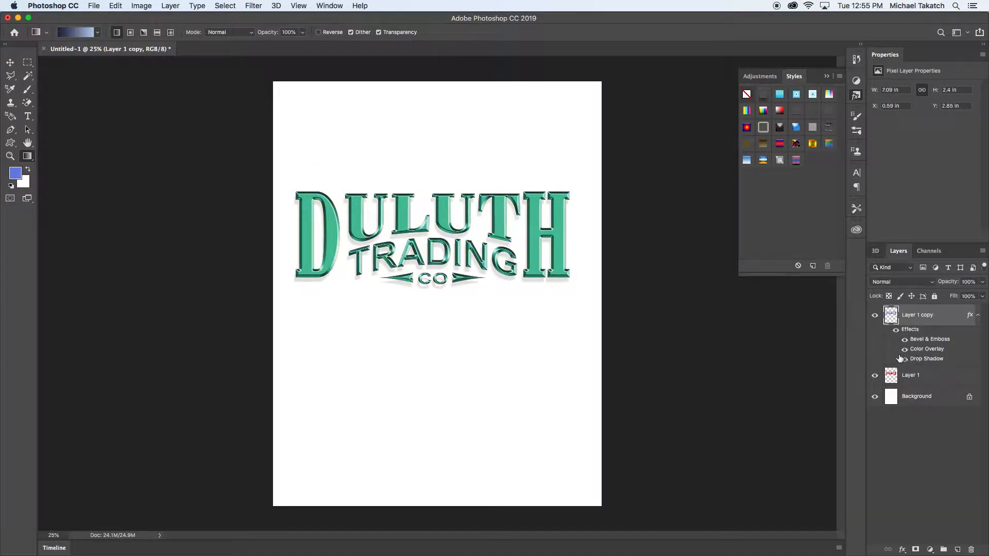
- Reduce the Bevel & Emboss depth on the duplicate logo layer to 126% and apply the layer style
key("super+equal")
key("super+equal")
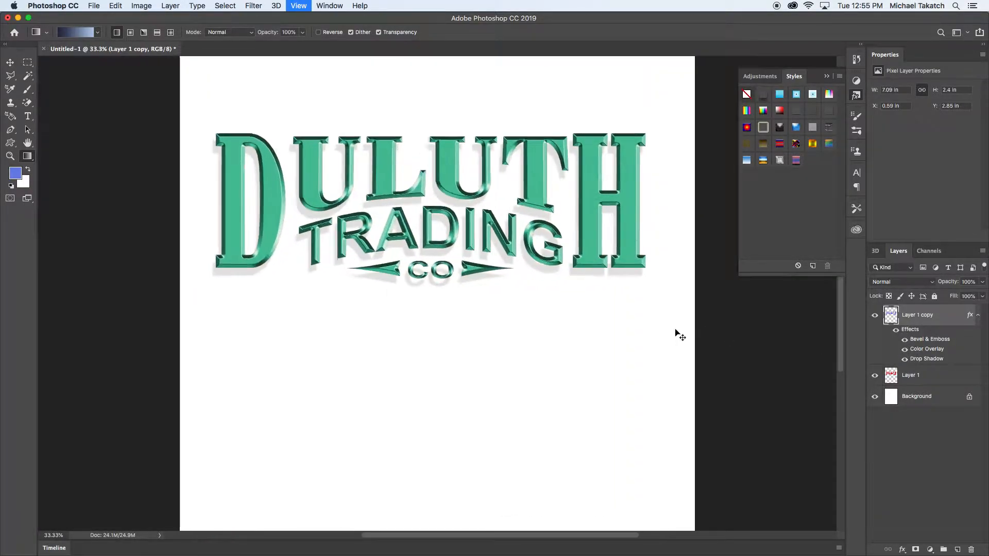
left_click_drag(655, 249, 632, 324)
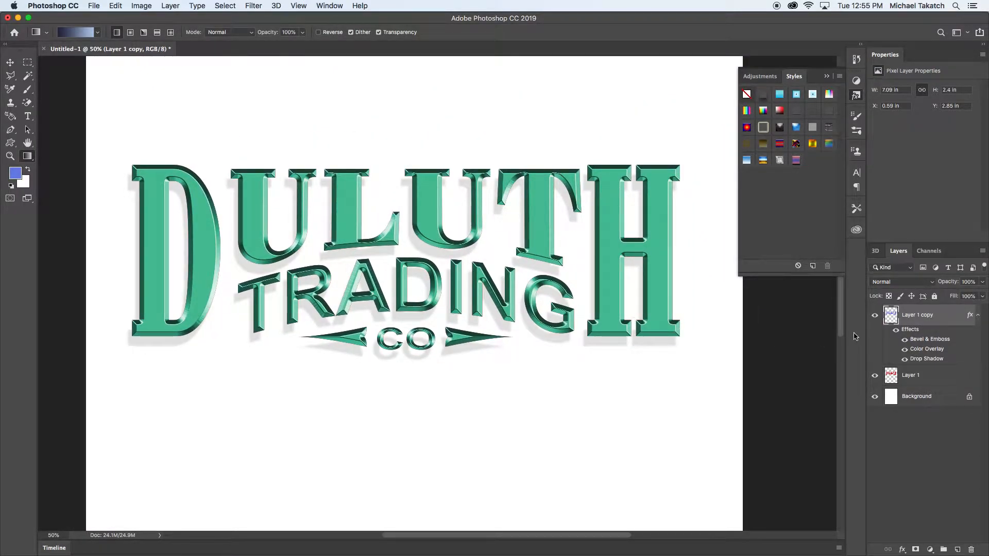
double_click(922, 343)
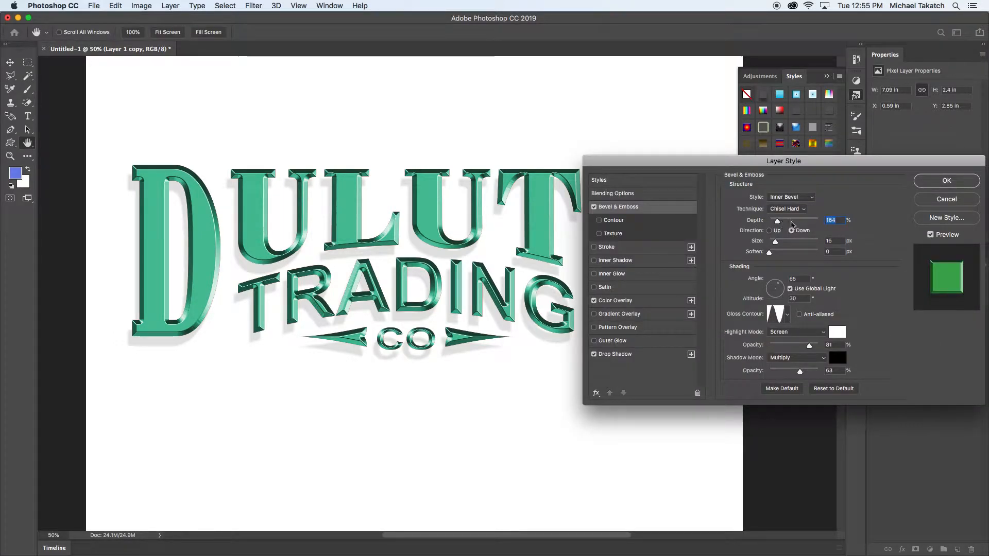
left_click(841, 221)
key("Down")
key("Down")
key("Down")
key("Down")
key("Down")
key("Down")
key("Down")
key("Down")
key("Down")
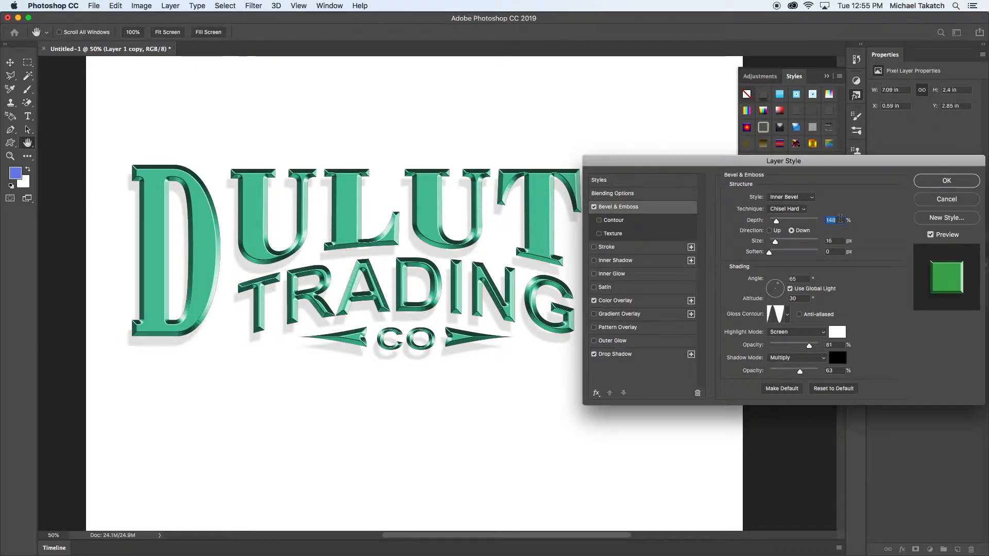
left_click_drag(777, 222, 776, 221)
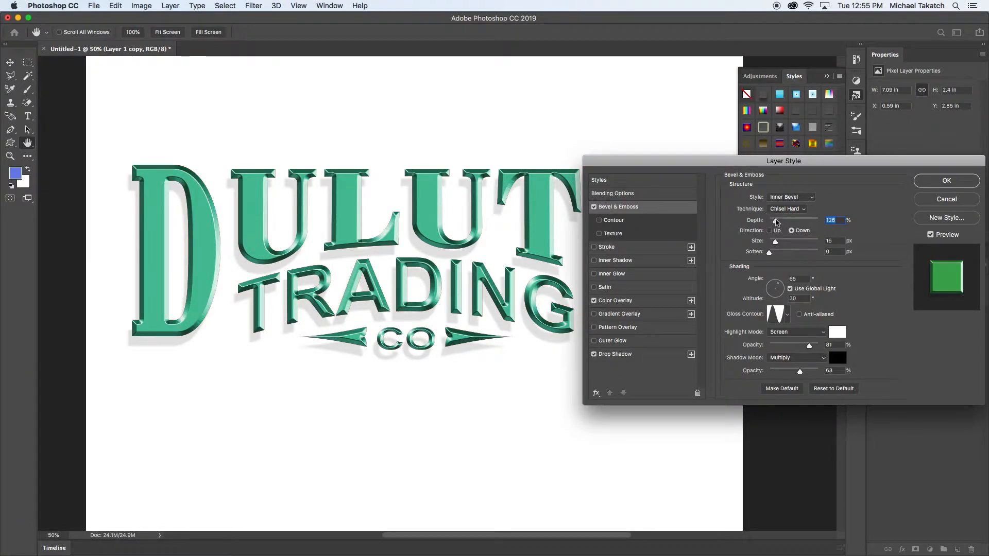
left_click(924, 184)
key("g")
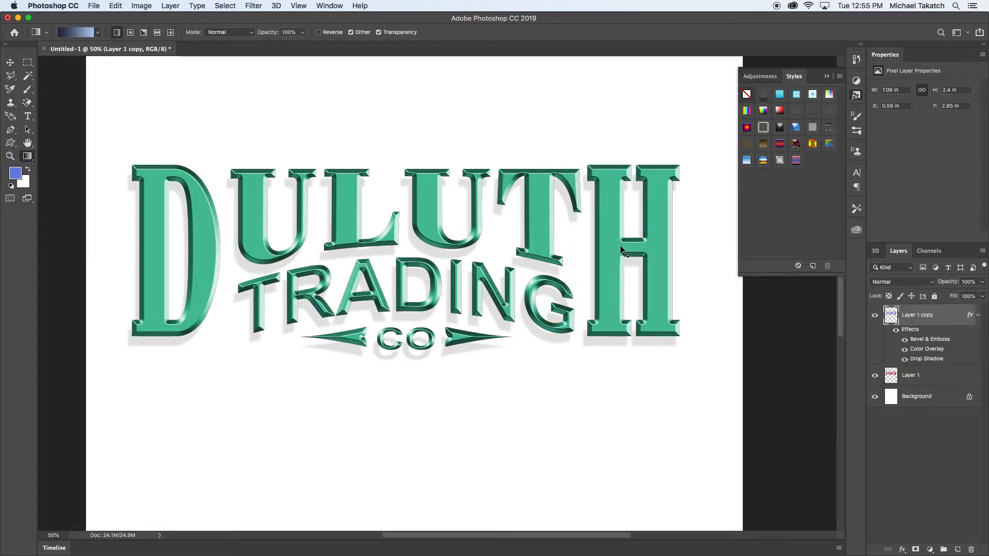
- Capture a screenshot of the canvas area enclosing the whole green Duluth Trading Co logo
key("shift+super+4")
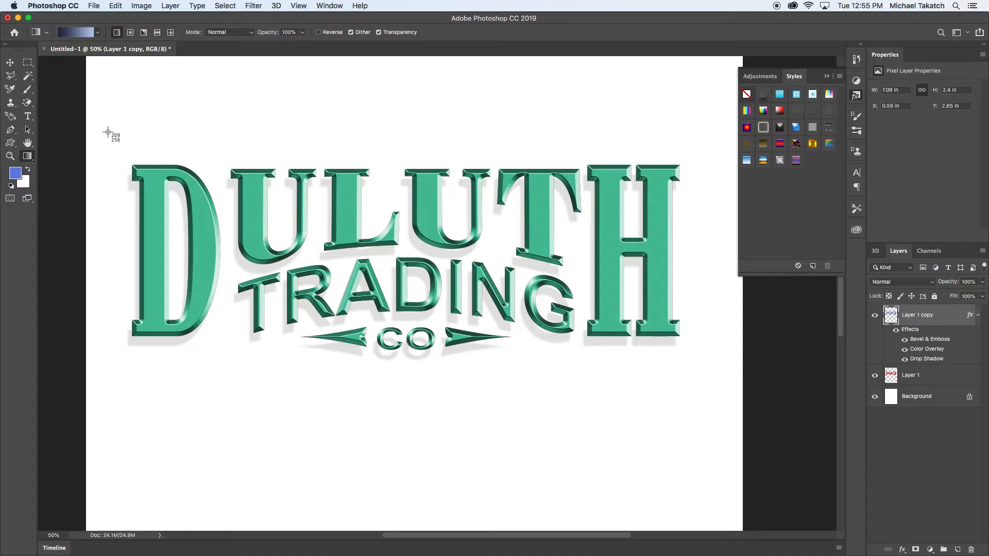
left_click_drag(108, 132, 716, 381)
- Hide the panels and cycle through the full-screen modes back to the standard view to examine the finished logo
key("f")
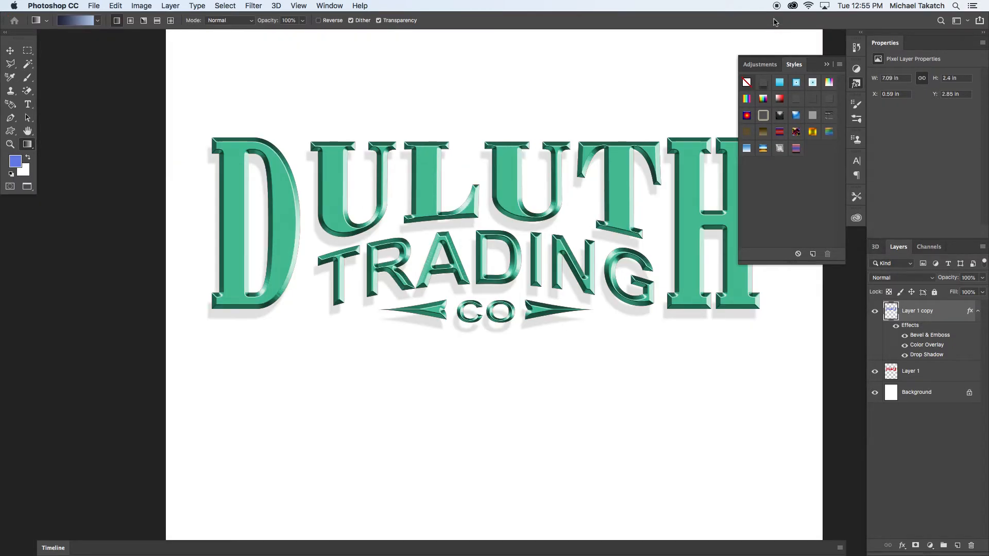
key("Tab")
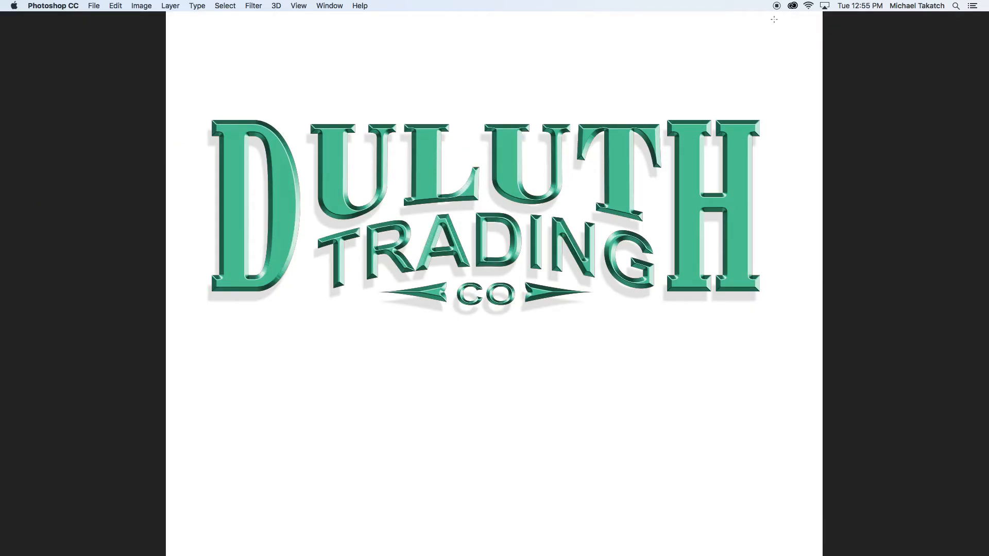
key("f")
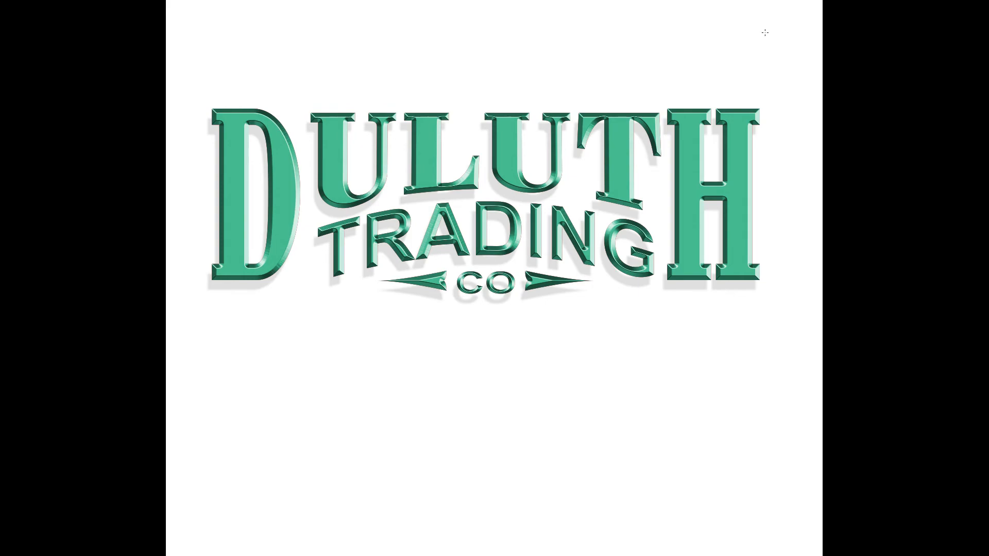
key("f")
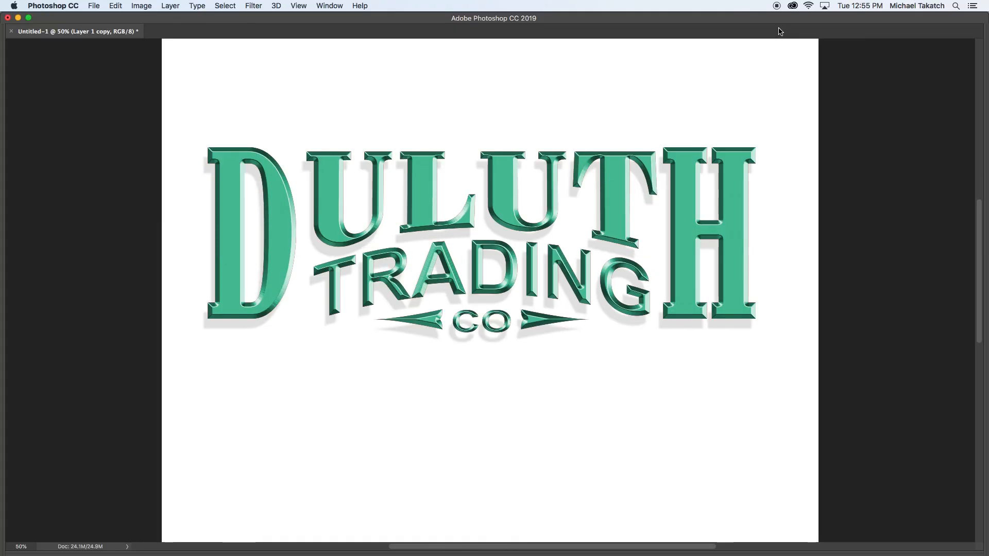